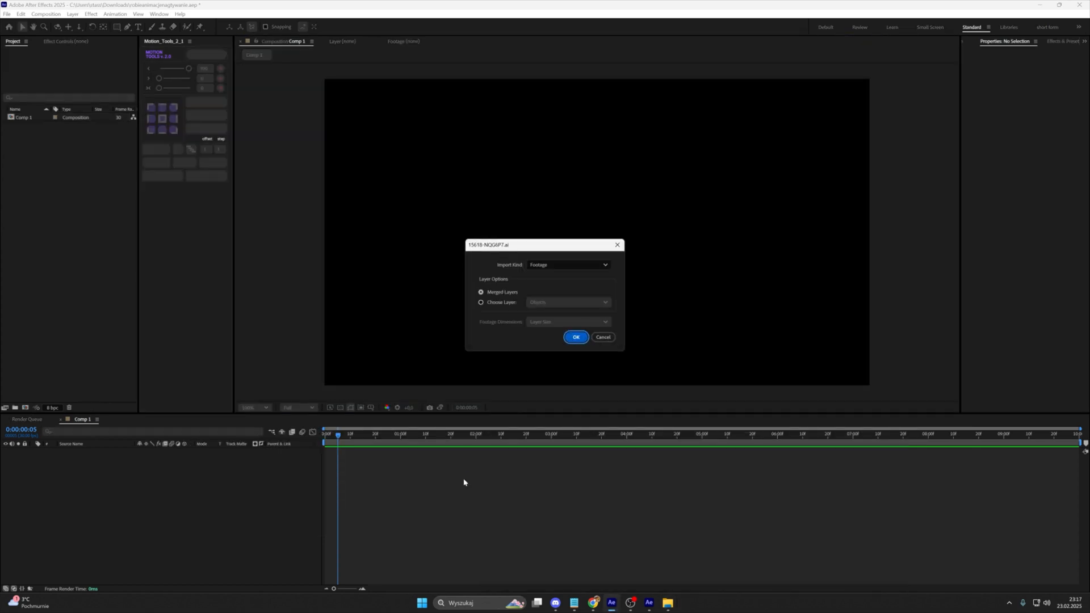
# Step: Import the world map .ai file as footage using its Objects layer, and scale the map to 242% in the composition
pyautogui.click(501, 307)
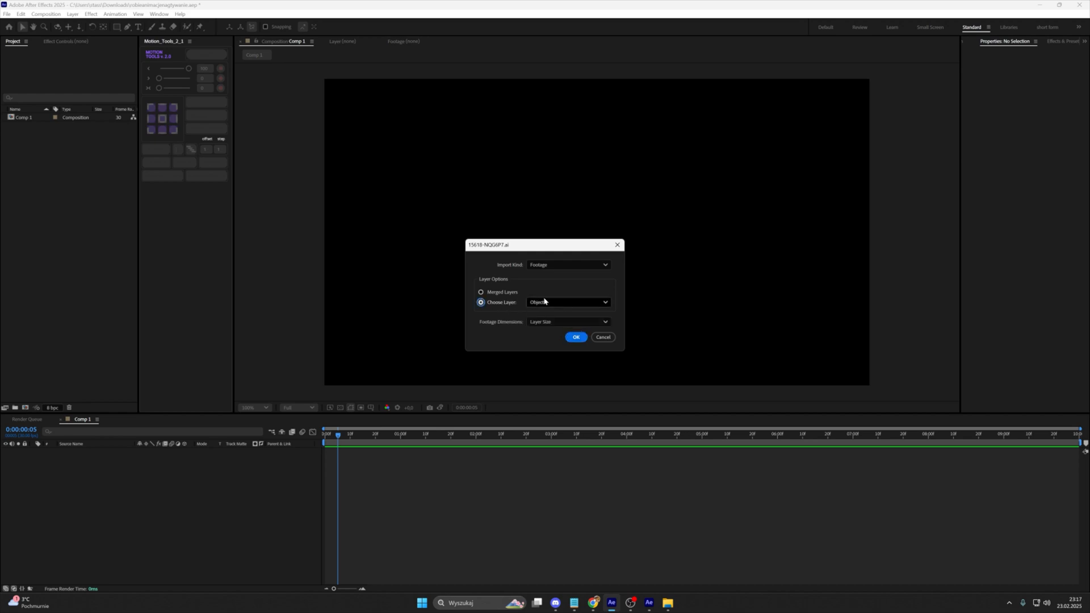
pyautogui.click(576, 338)
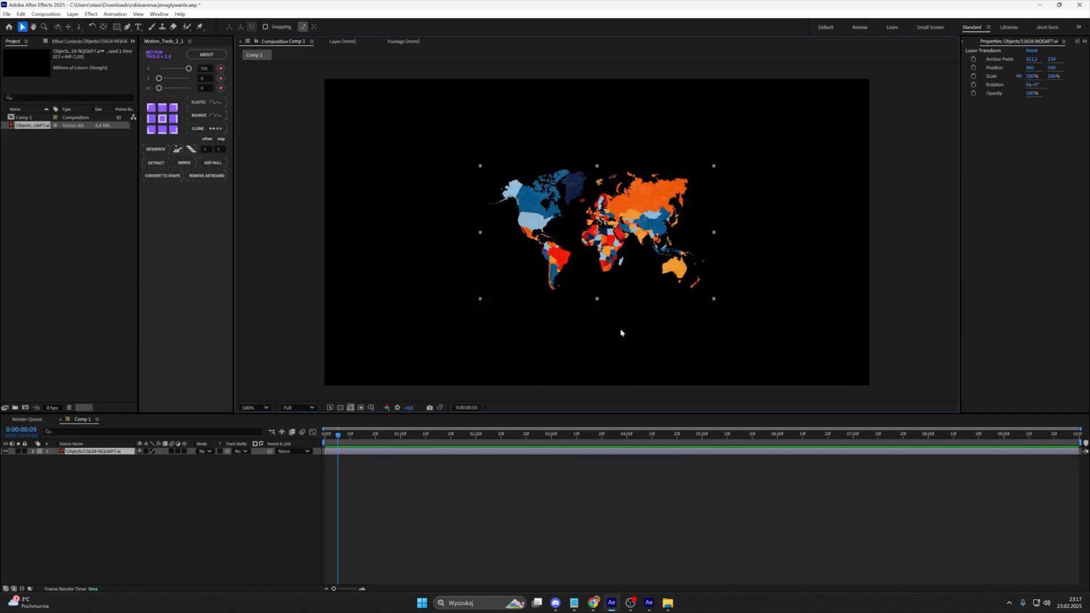
pyautogui.press('s')
pyautogui.moveTo(149, 458); pyautogui.dragTo(205, 456)
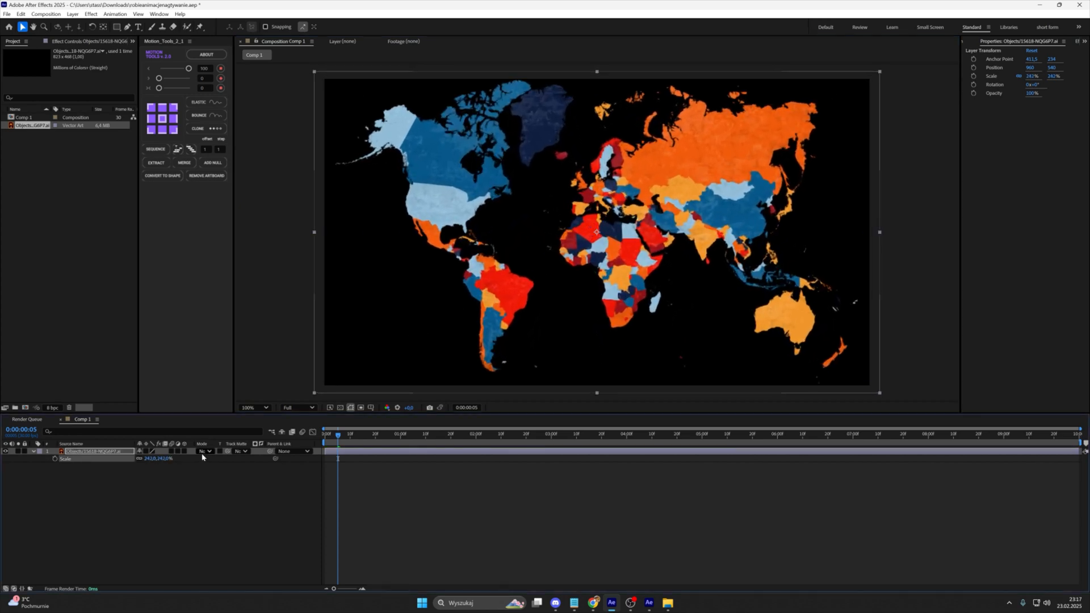
# Step: Turn on continuous rasterization for the map layer, test its sharpness by enlarging it, and undo the enlargement
pyautogui.click(146, 451)
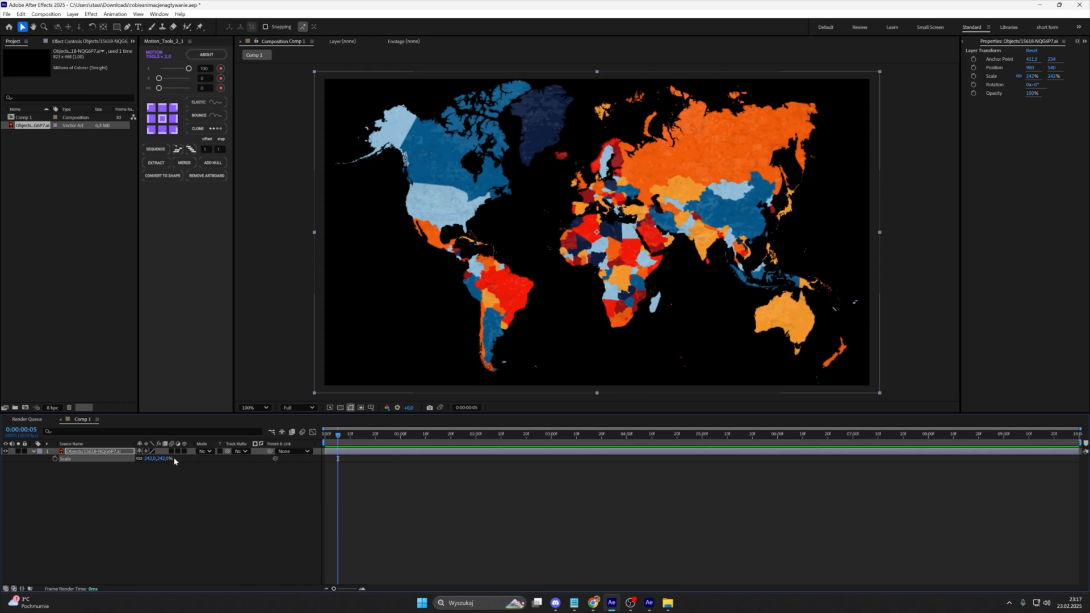
pyautogui.moveTo(154, 458); pyautogui.dragTo(373, 454)
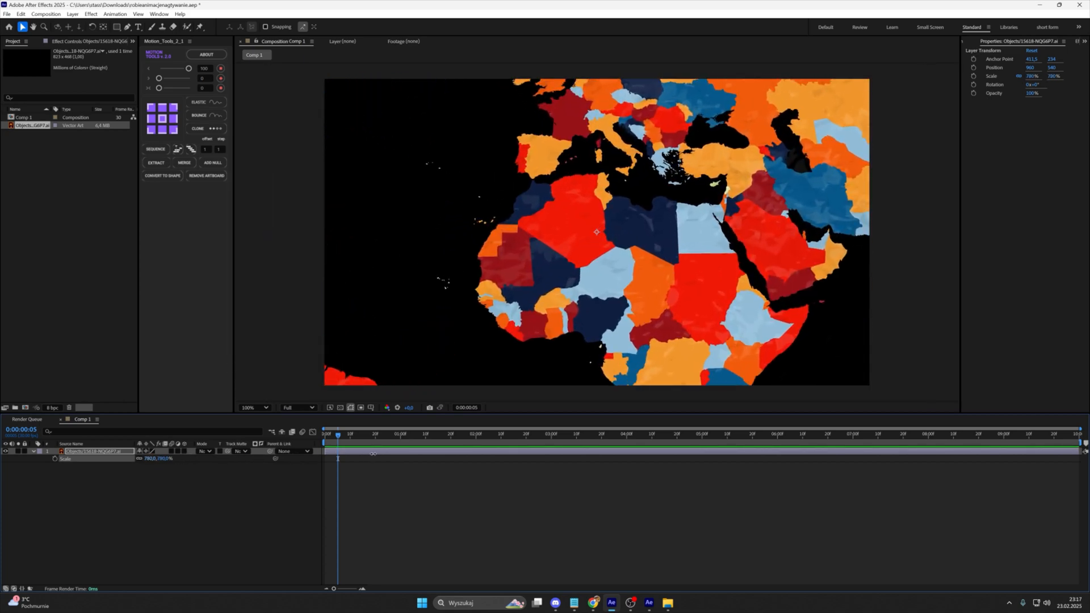
pyautogui.hotkey('ctrl', 'z')
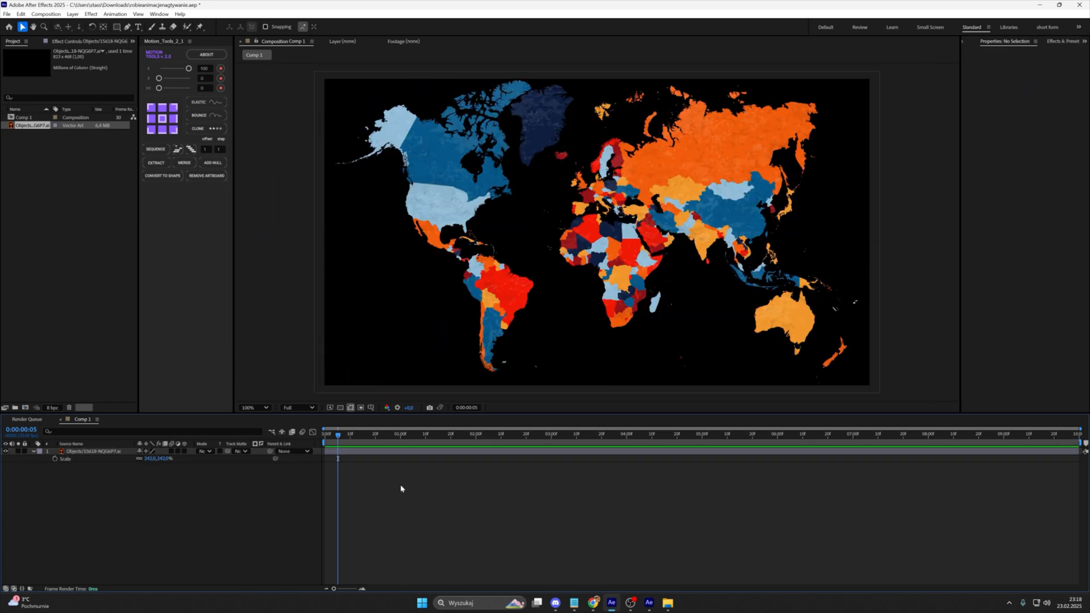
# Step: Apply the Tint effect to the map layer
pyautogui.click(407, 454)
pyautogui.hotkey('ctrl', 'space')
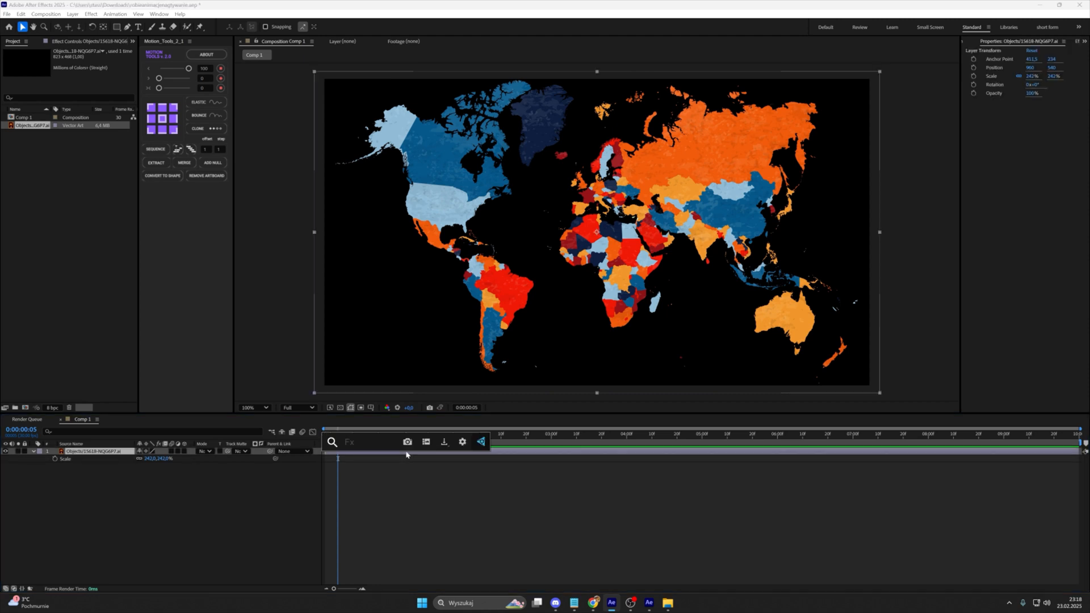
pyautogui.write('ti')
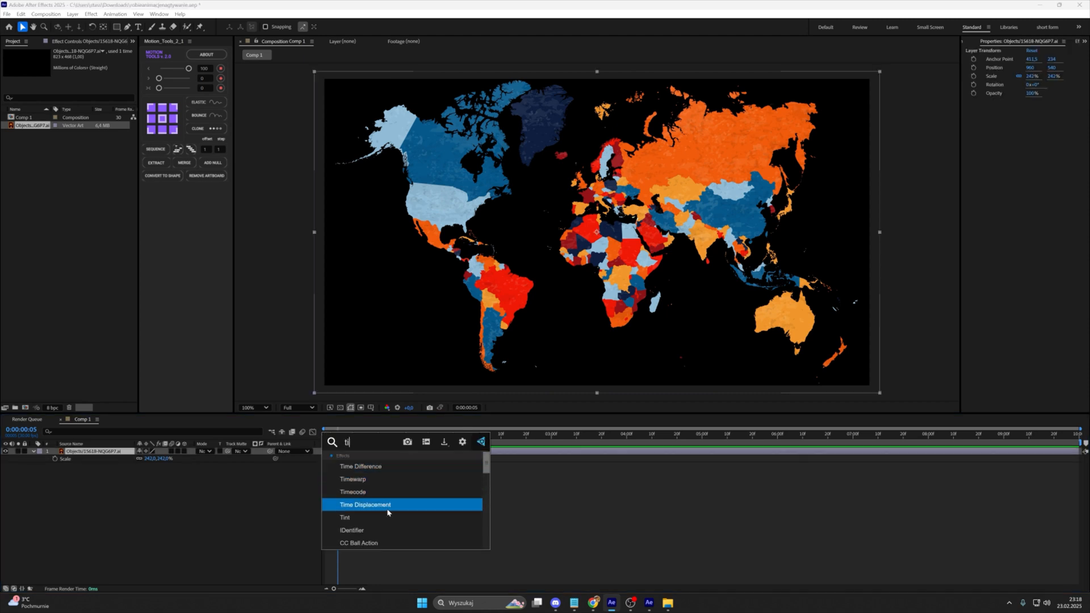
pyautogui.click(388, 516)
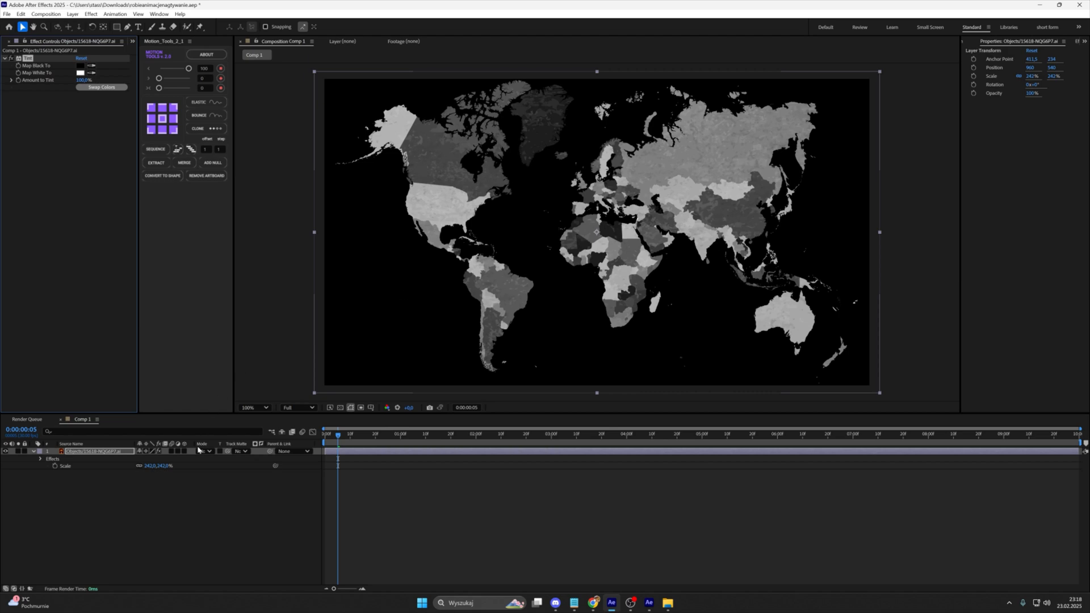
# Step: Scale the map to about 535% and reposition it so the United States fills the middle of the frame
pyautogui.moveTo(151, 468); pyautogui.dragTo(315, 468)
pyautogui.moveTo(252, 442); pyautogui.dragTo(254, 442)
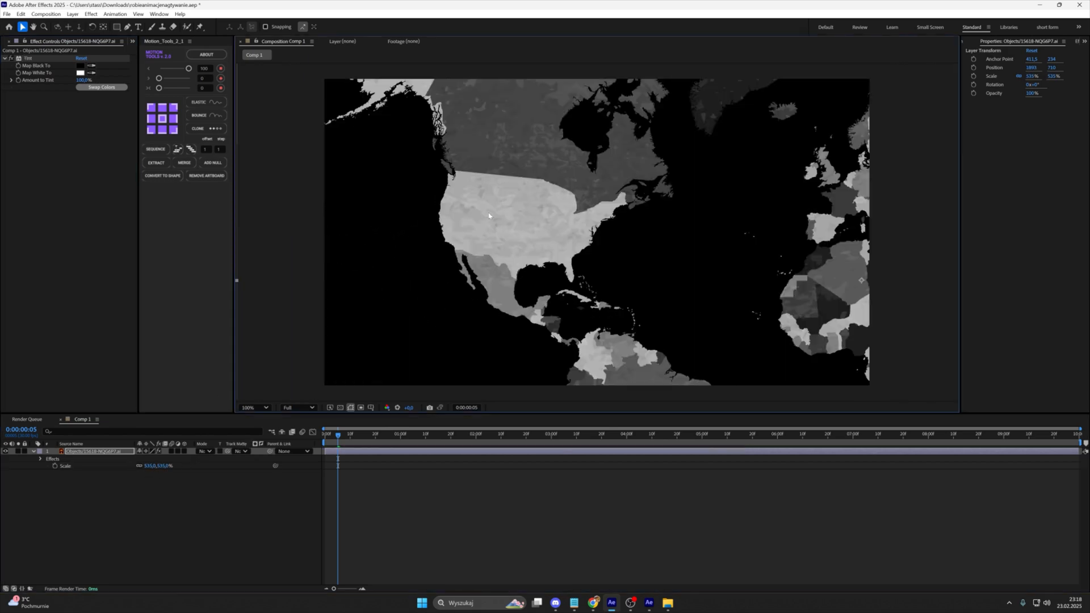
pyautogui.moveTo(545, 221); pyautogui.dragTo(306, 233)
pyautogui.moveTo(464, 221); pyautogui.dragTo(621, 217)
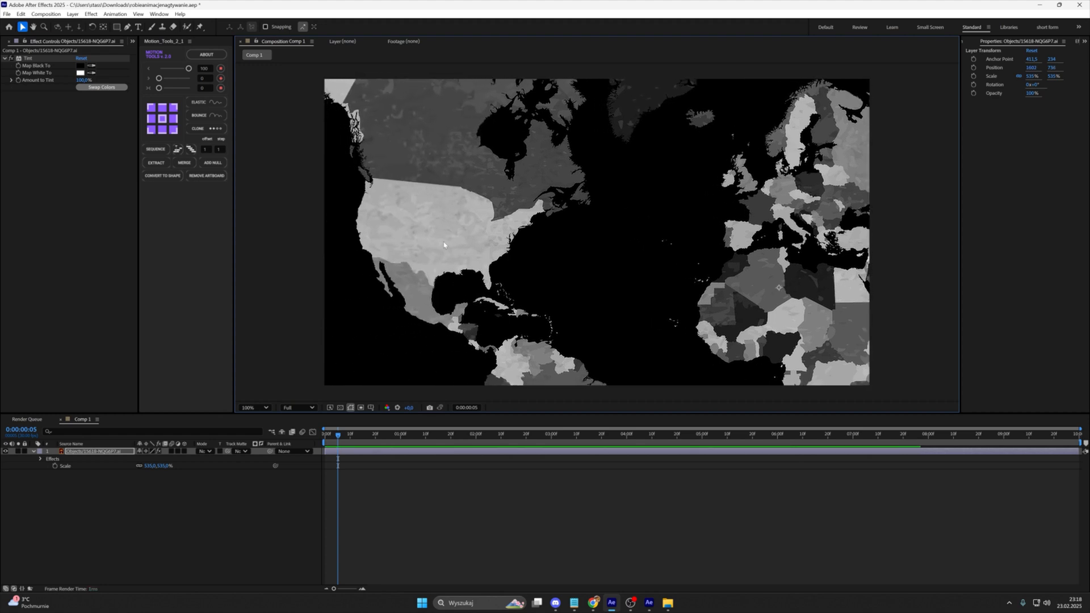
pyautogui.moveTo(707, 209); pyautogui.dragTo(594, 267)
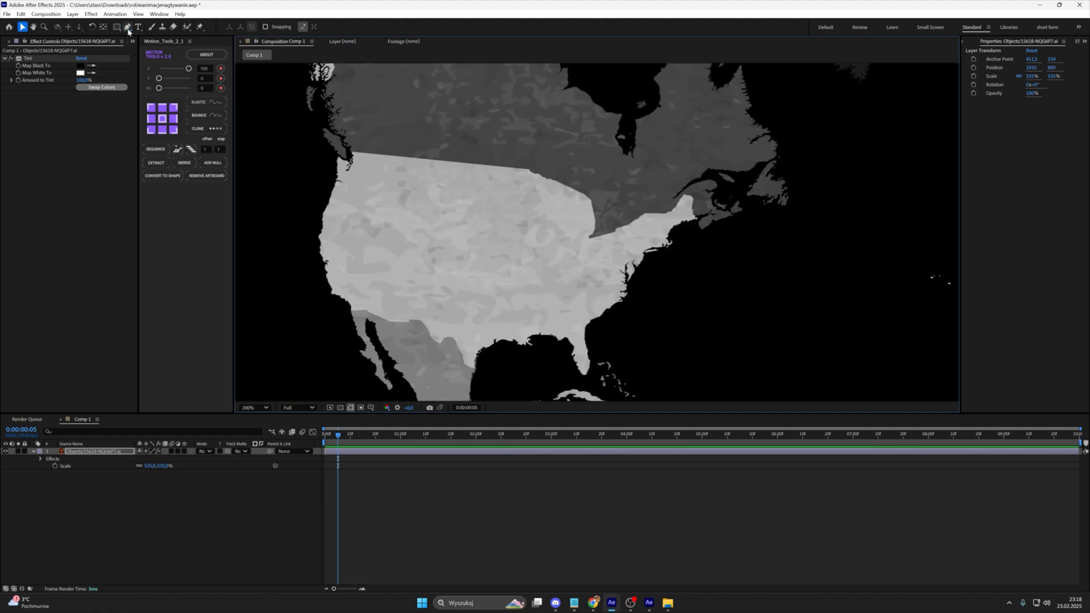
# Step: Draw a closed Pen tool mask around the contiguous United States on the map layer
pyautogui.click(126, 27)
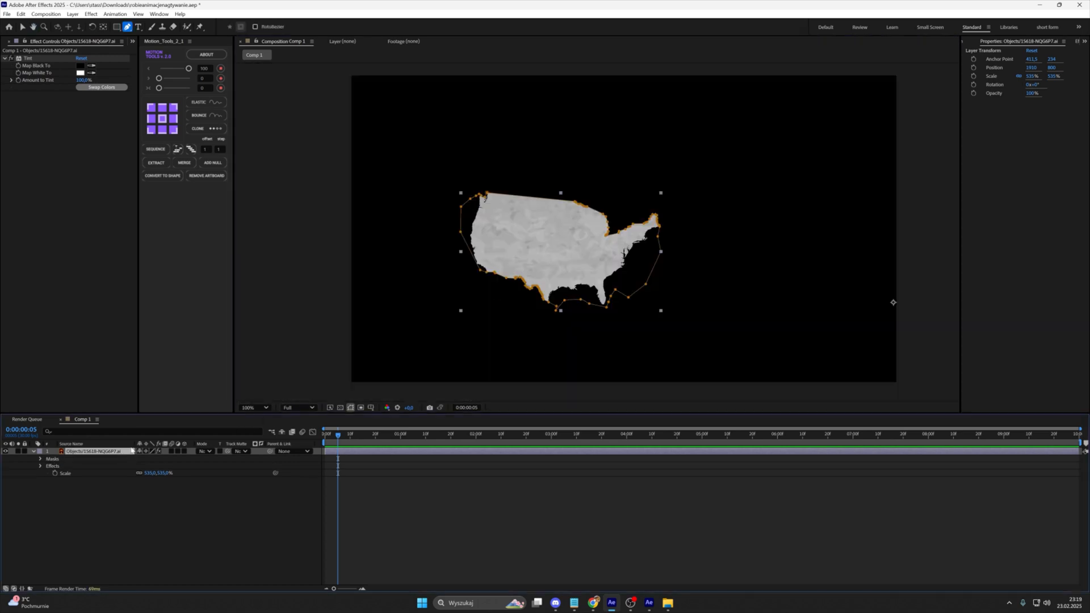
# Step: Duplicate the masked map layer and invert Mask 1 on the lower copy to show the rest of the world
pyautogui.hotkey('ctrl', 'd')
pyautogui.click(80, 460)
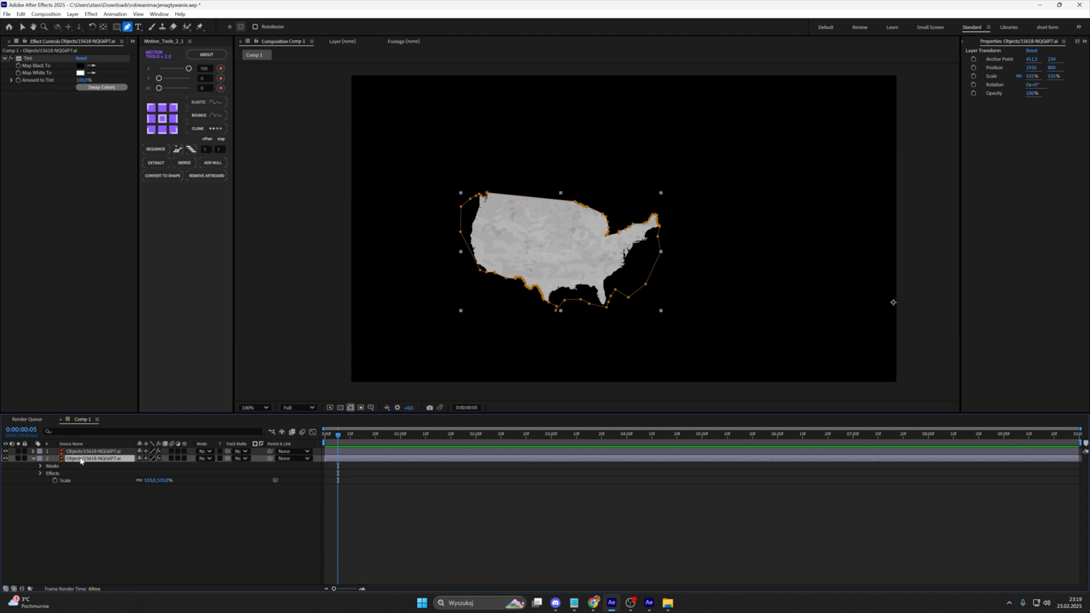
pyautogui.click(37, 469)
pyautogui.click(41, 467)
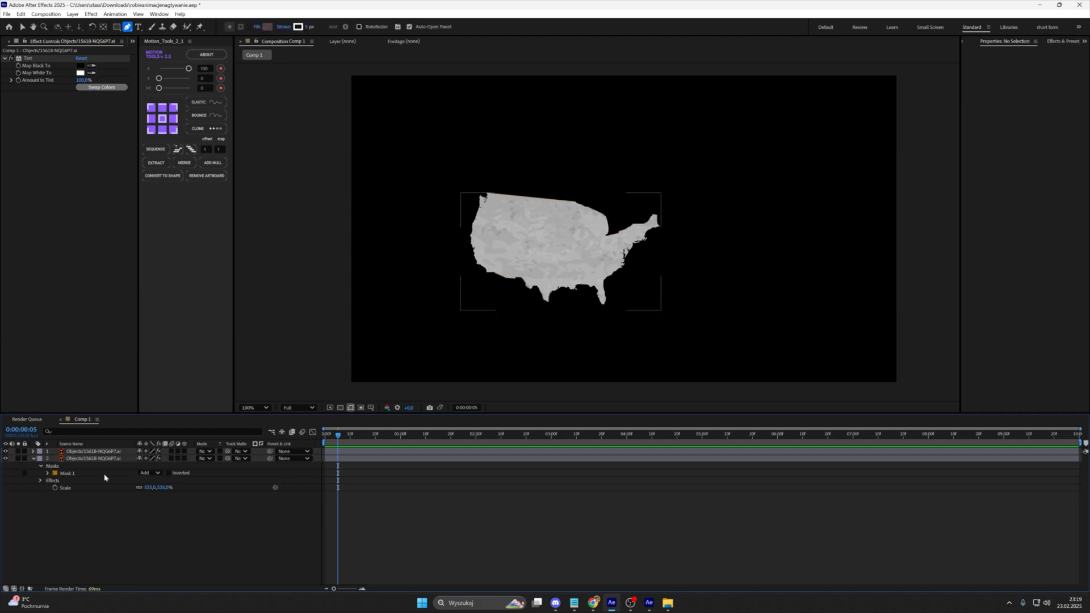
pyautogui.click(168, 475)
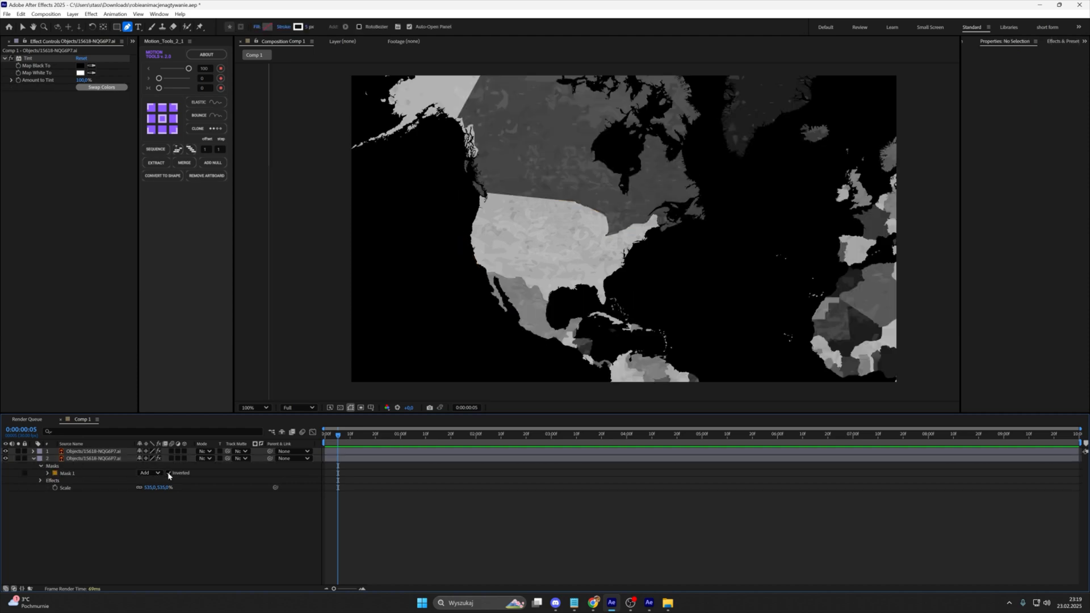
pyautogui.press('u')
# Step: Add a null parenting both map layers and move it so Europe comes into the frame
pyautogui.moveTo(91, 472); pyautogui.dragTo(92, 449)
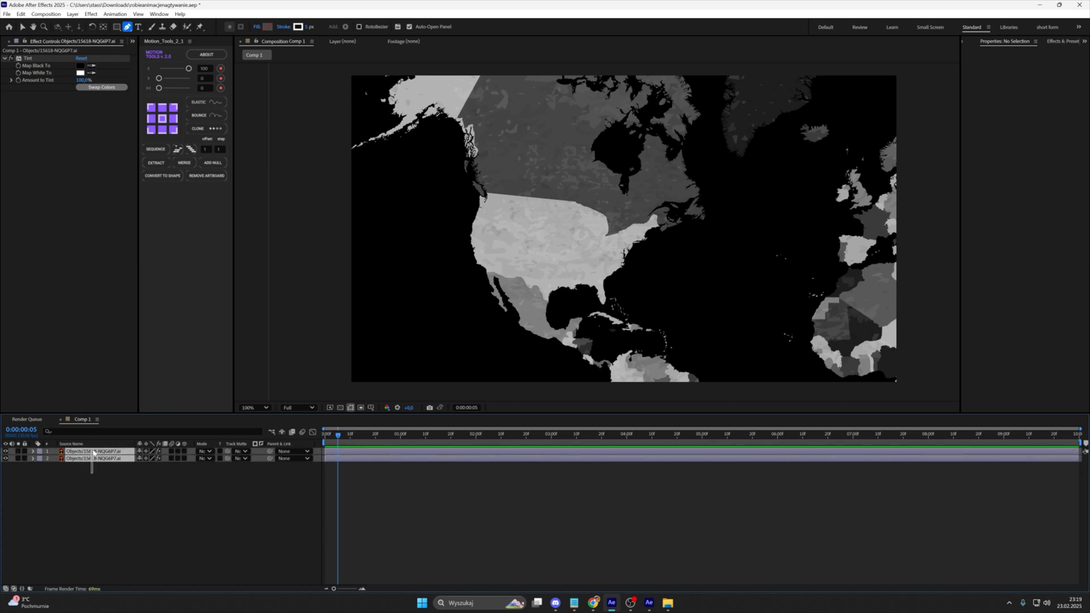
pyautogui.click(211, 165)
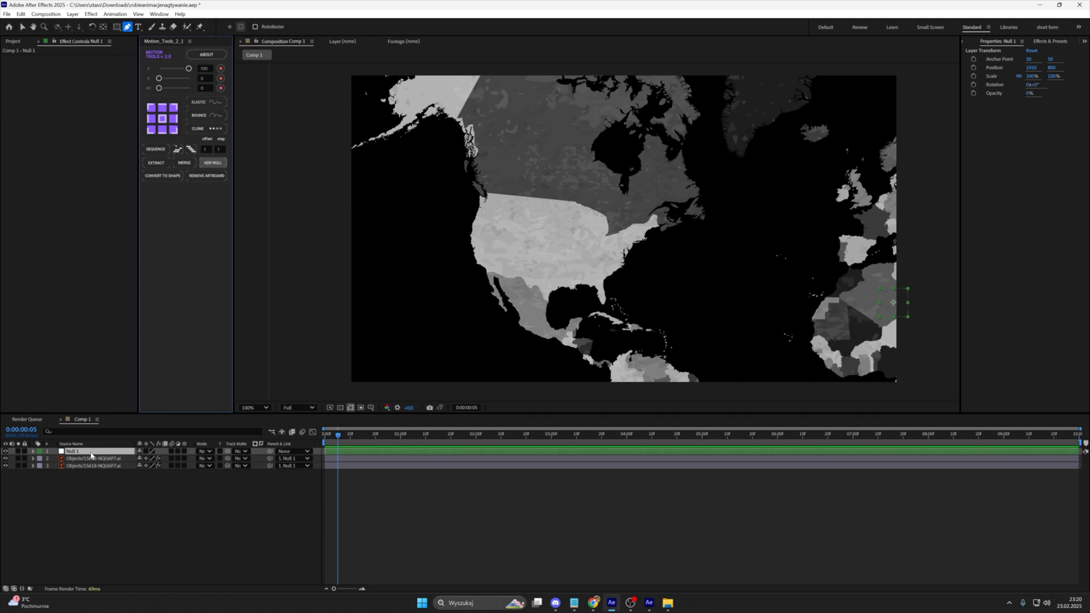
pyautogui.press('v')
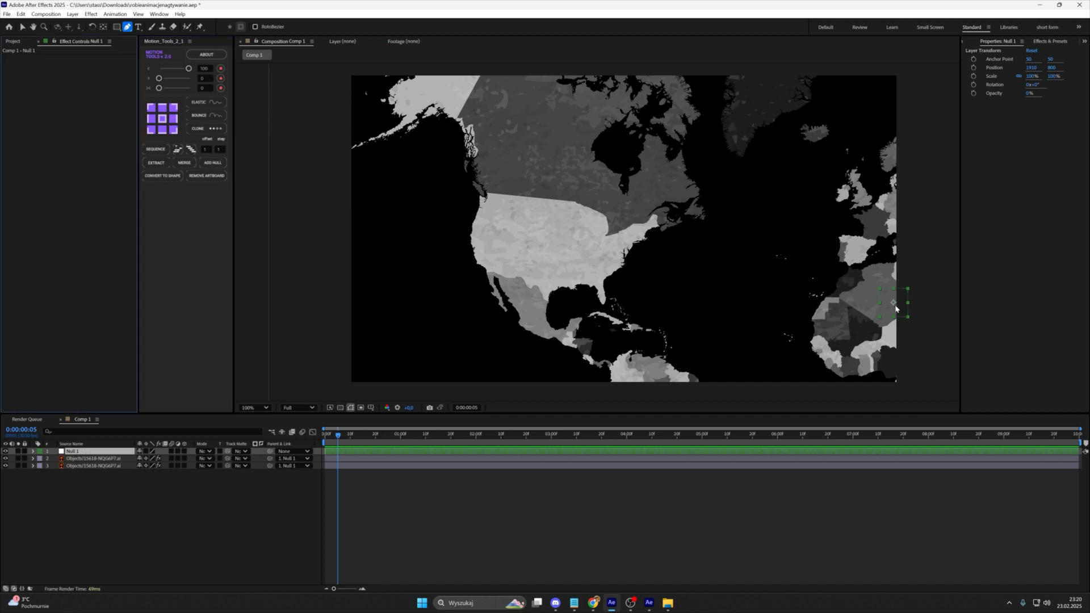
pyautogui.moveTo(894, 310); pyautogui.dragTo(565, 352)
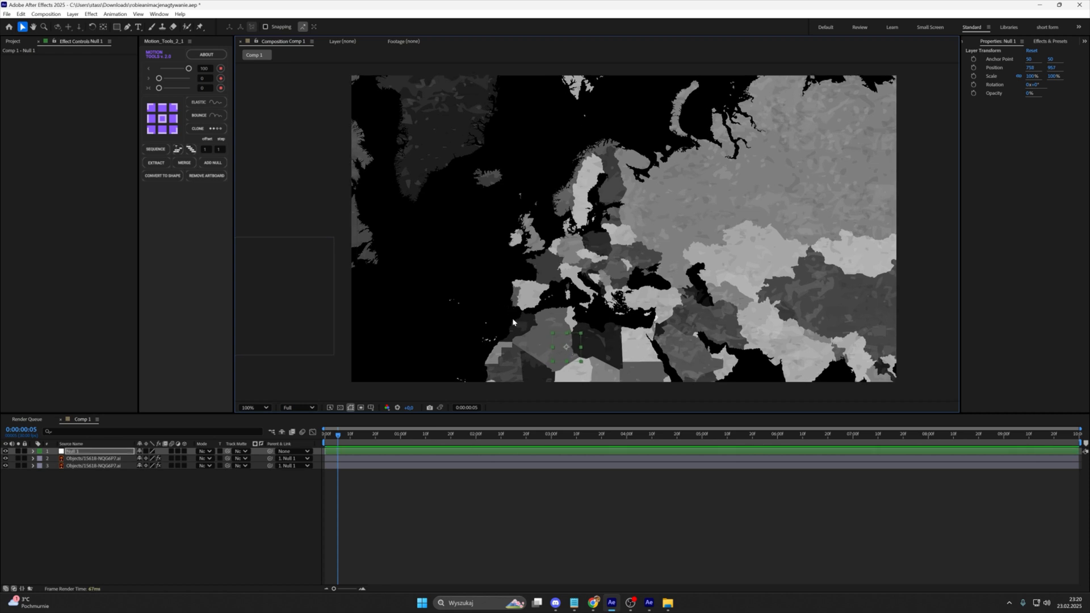
# Step: Draw a closed Pen tool mask around Europe on the upper map layer
pyautogui.click(106, 459)
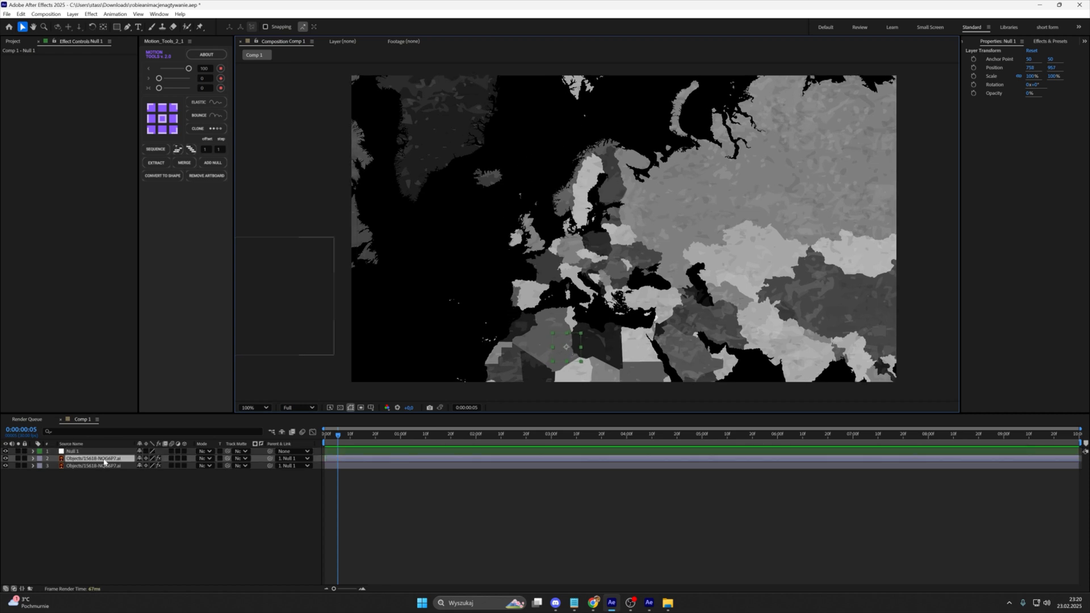
pyautogui.click(127, 26)
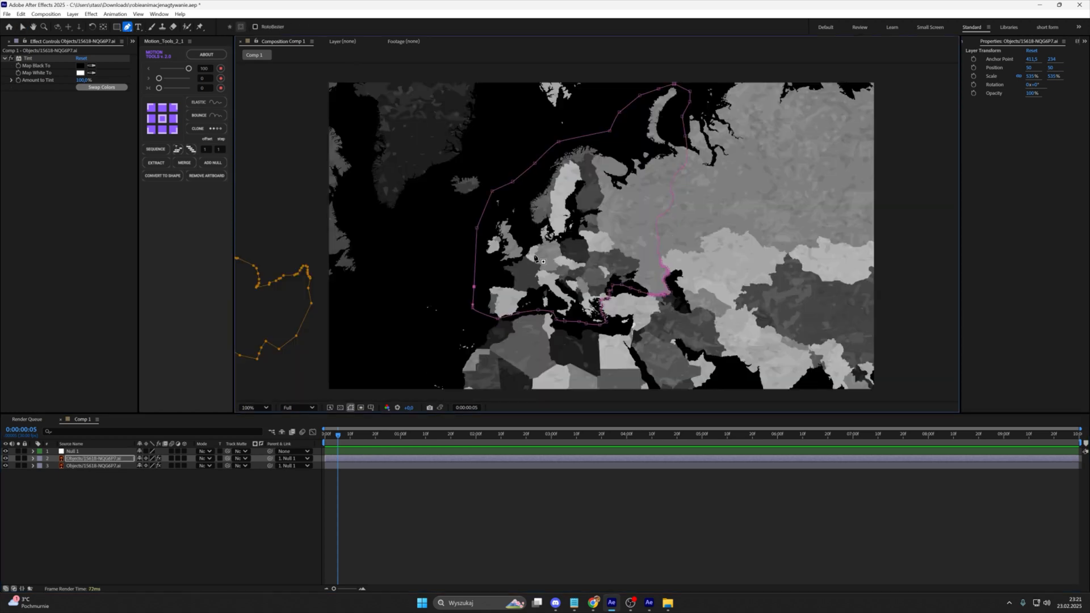
# Step: Set the Tint effect's Map White To colour on the upper map layer to FF5E00
pyautogui.click(118, 460)
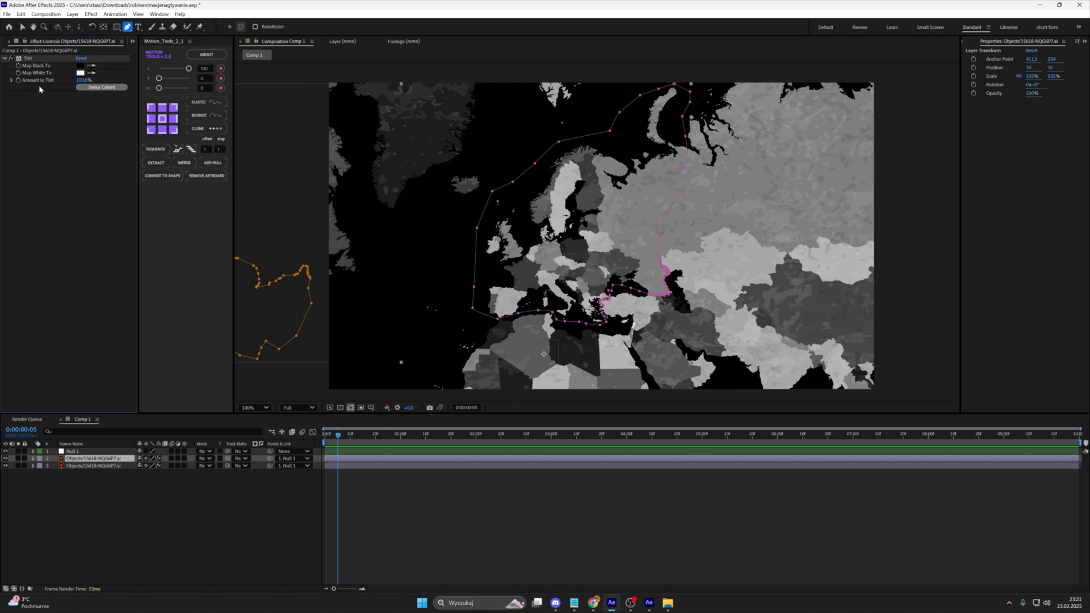
pyautogui.click(81, 72)
pyautogui.write('FF5E00')
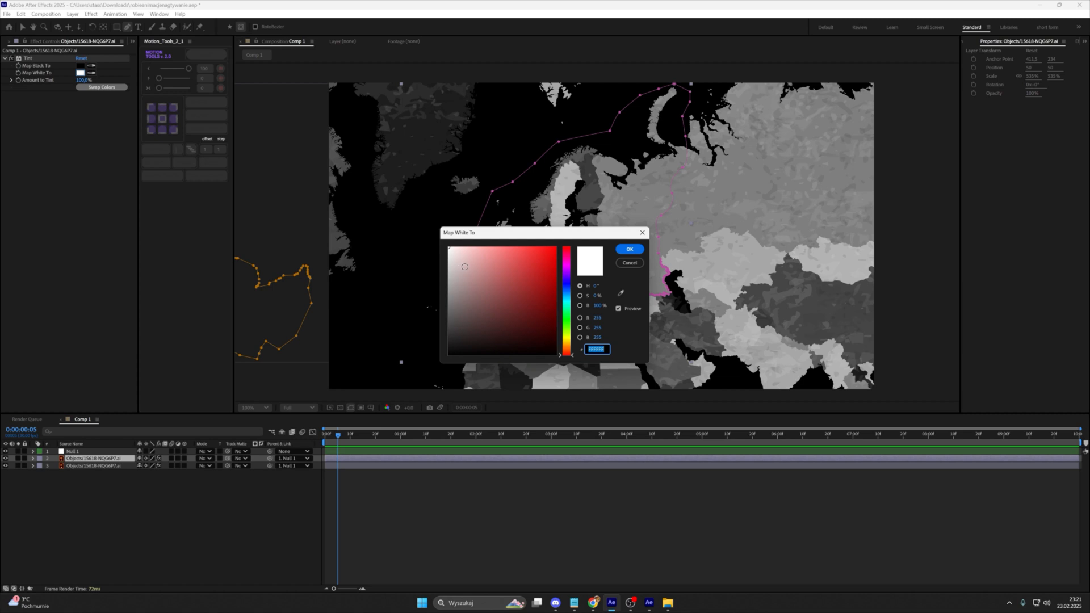
pyautogui.click(631, 327)
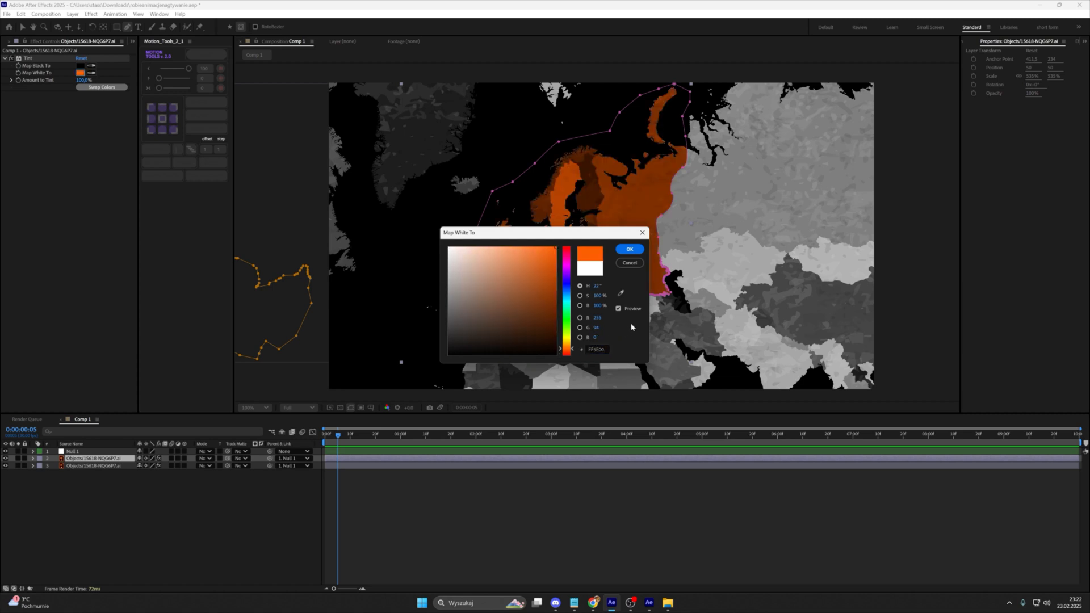
pyautogui.click(634, 251)
# Step: Move the null to bring the United States back into the frame and scale it up to enlarge the country
pyautogui.press('v')
pyautogui.moveTo(560, 355); pyautogui.dragTo(900, 296)
pyautogui.press('s')
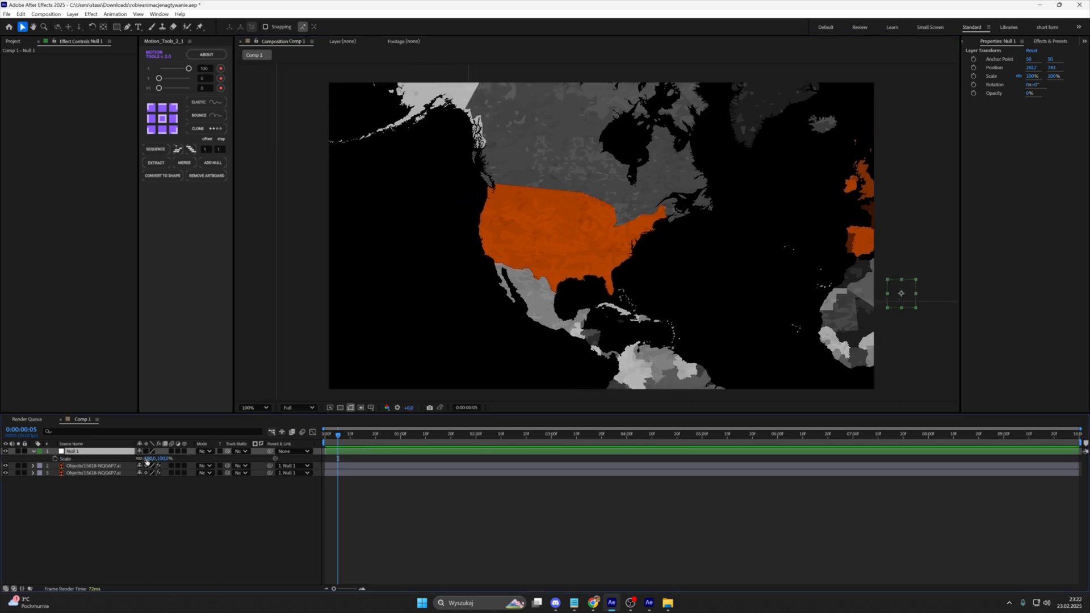
pyautogui.moveTo(146, 459); pyautogui.dragTo(171, 459)
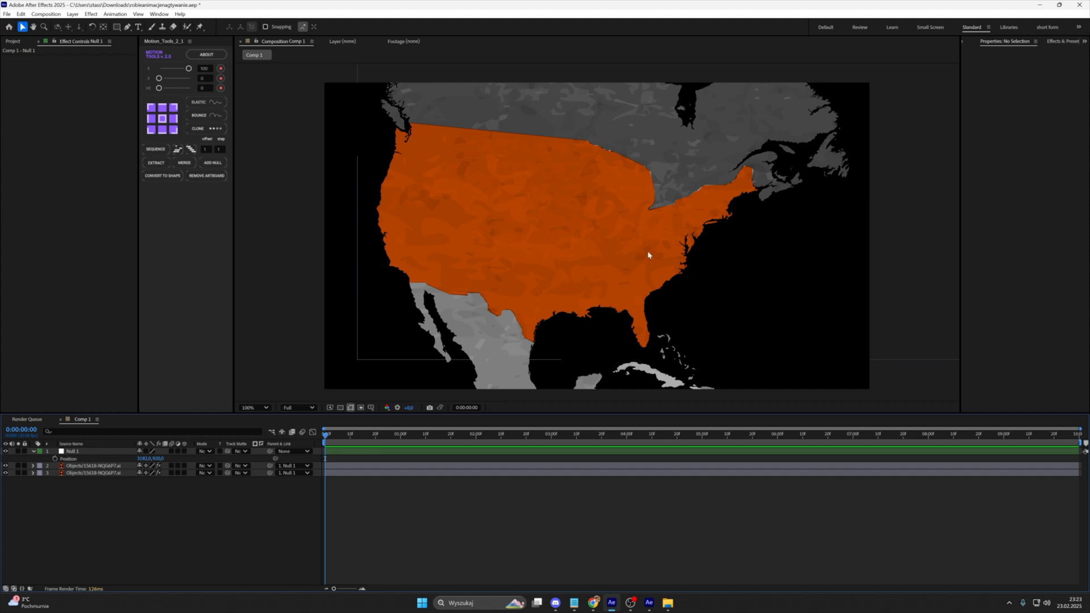
# Step: Add the logo image pngegg (5).png to the composition, scale it to 17%, and place it just south of the Great Lakes
pyautogui.moveTo(612, 249); pyautogui.dragTo(451, 473)
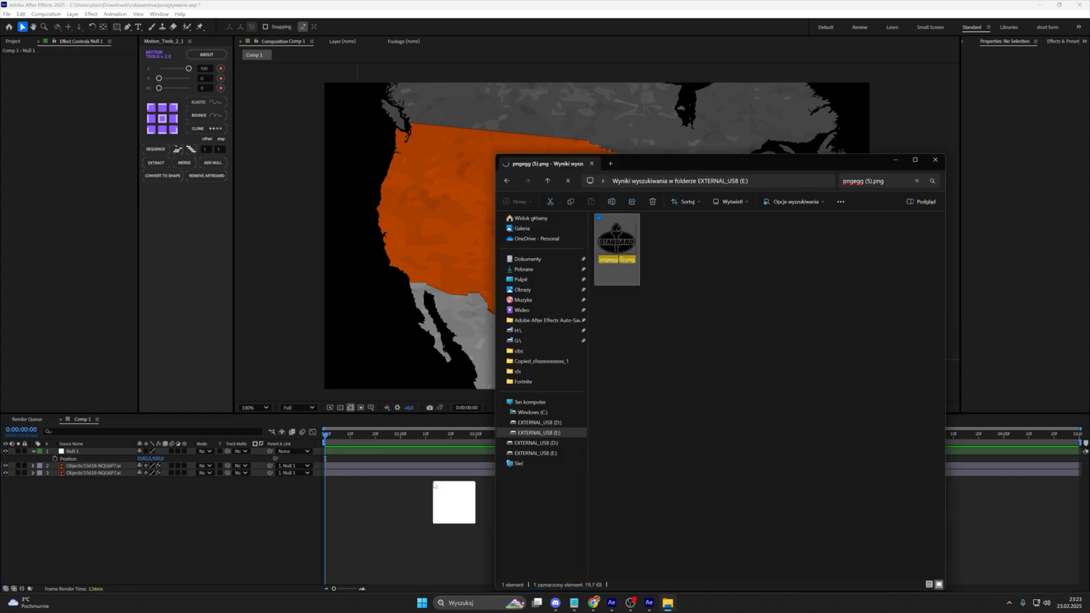
pyautogui.press('s')
pyautogui.moveTo(150, 459); pyautogui.dragTo(122, 466)
pyautogui.moveTo(605, 242); pyautogui.dragTo(661, 232)
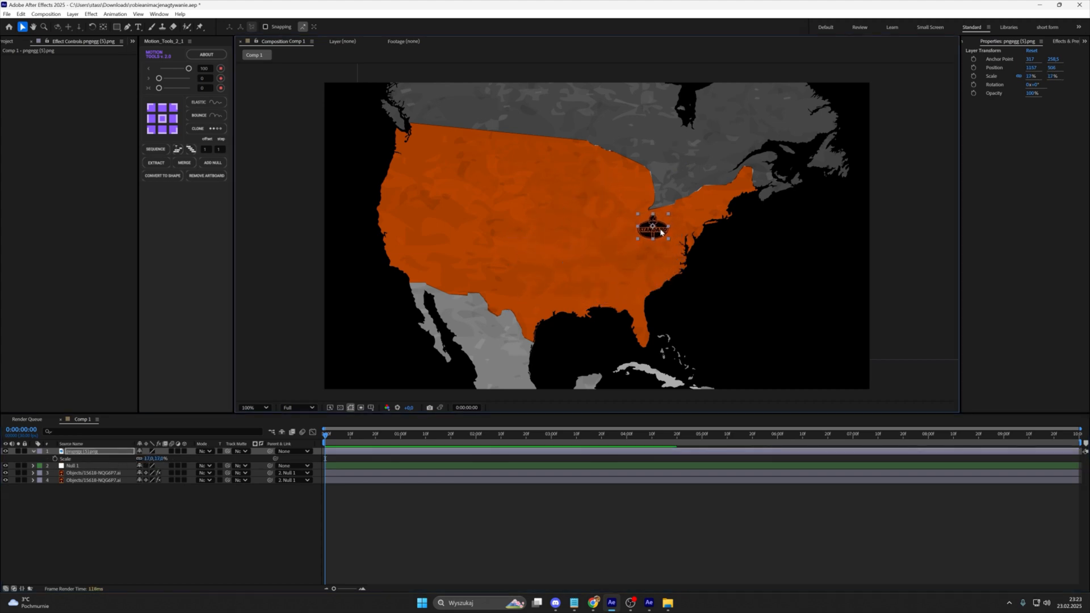
# Step: Apply a Fill effect to the logo layer and set its colour to white
pyautogui.hotkey('ctrl', 'space')
pyautogui.write('fill')
pyautogui.click(628, 309)
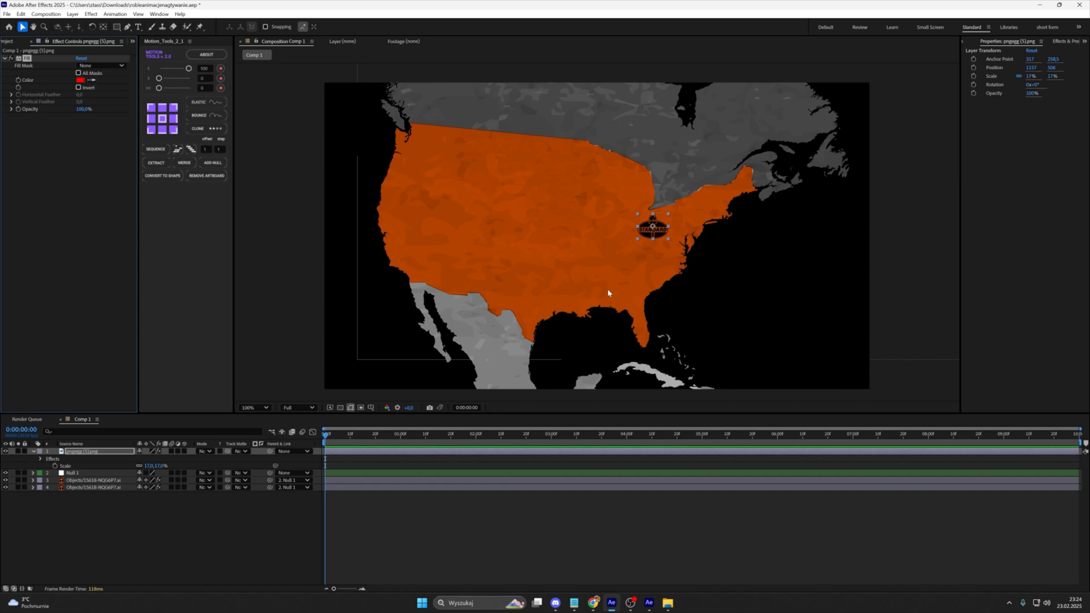
pyautogui.click(80, 80)
pyautogui.click(447, 247)
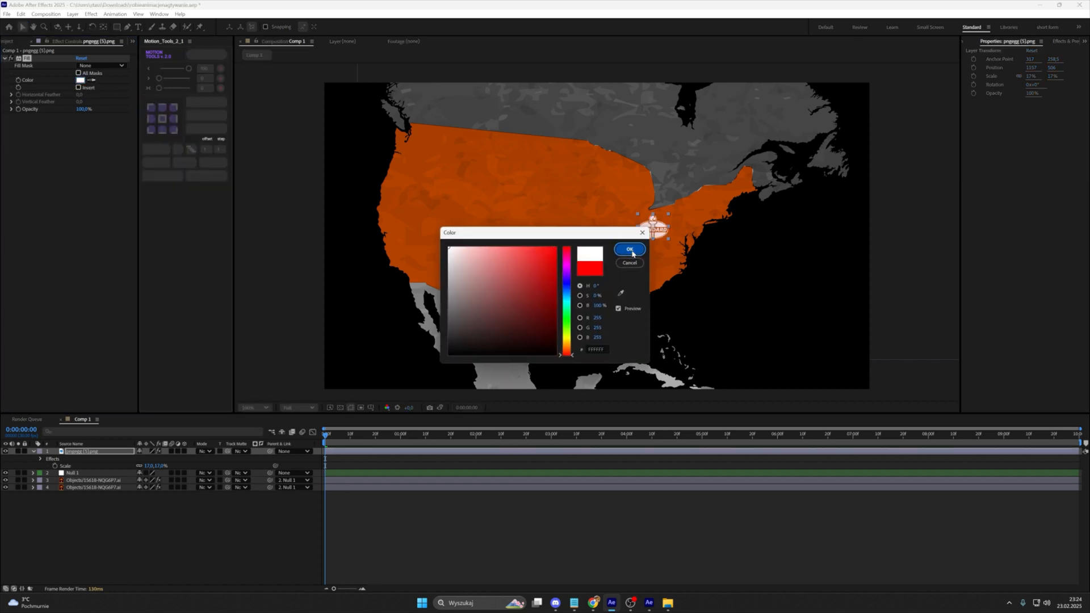
pyautogui.click(630, 246)
# Step: Add a Drop Shadow layer style to the logo and set its distance to 20
pyautogui.rightClick(117, 451)
pyautogui.click(104, 451)
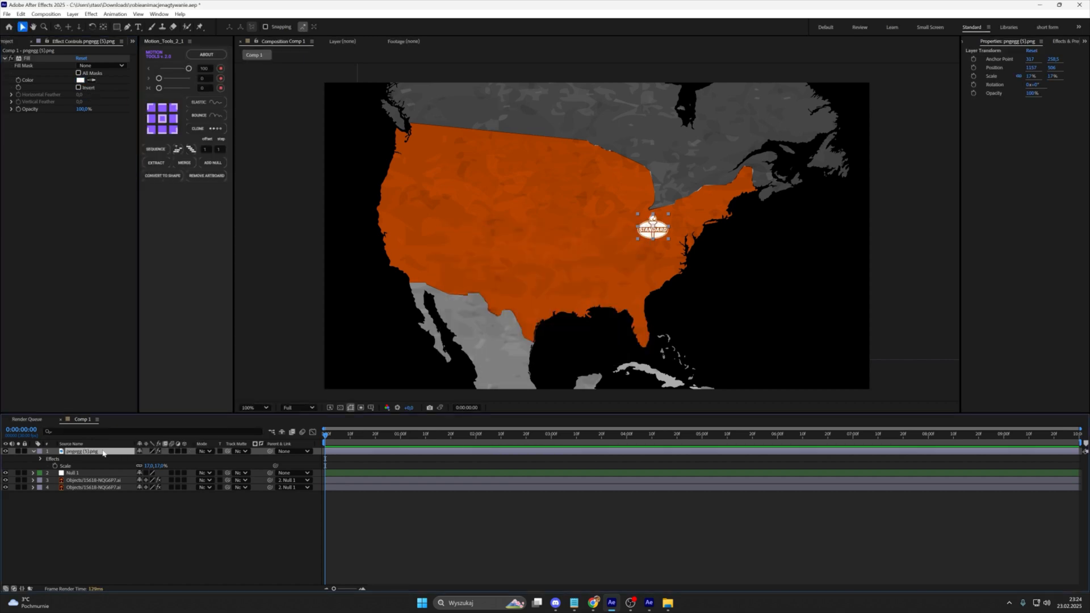
pyautogui.rightClick(103, 452)
pyautogui.moveTo(171, 303)
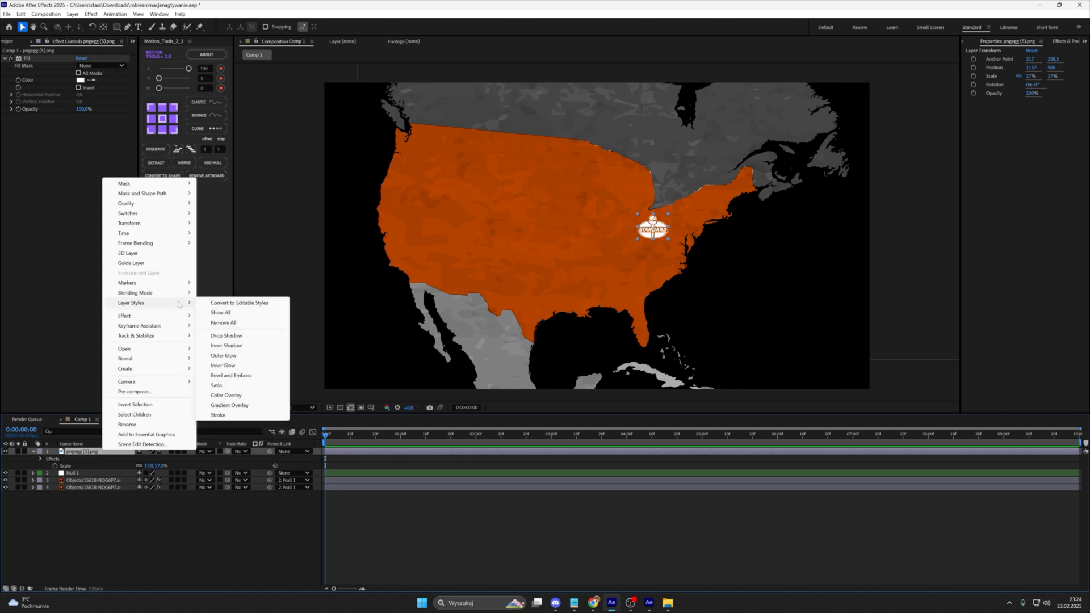
pyautogui.click(239, 336)
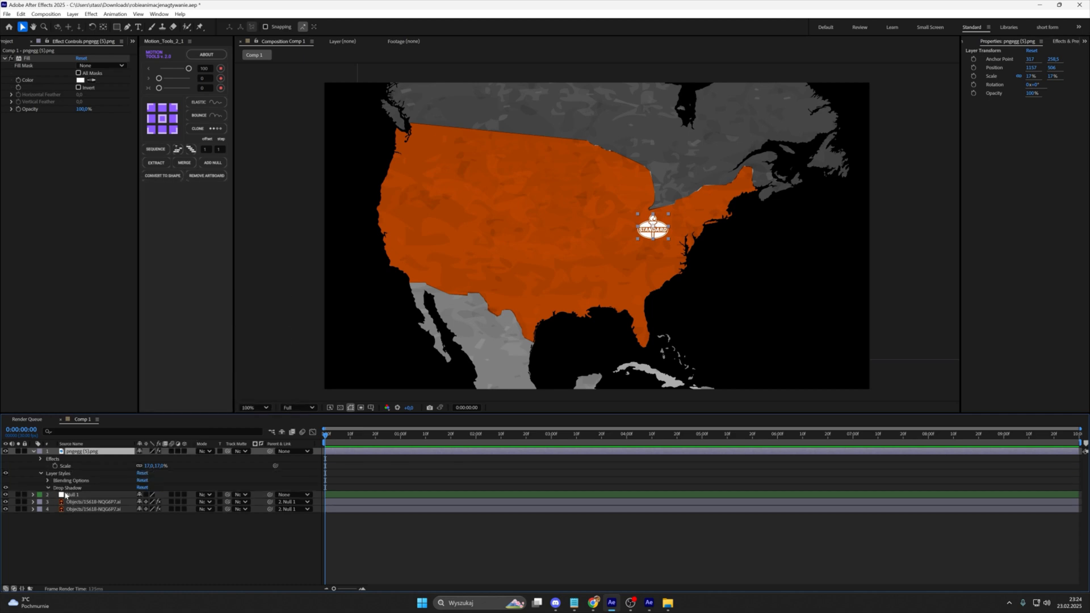
pyautogui.click(49, 487)
pyautogui.moveTo(141, 531); pyautogui.dragTo(145, 531)
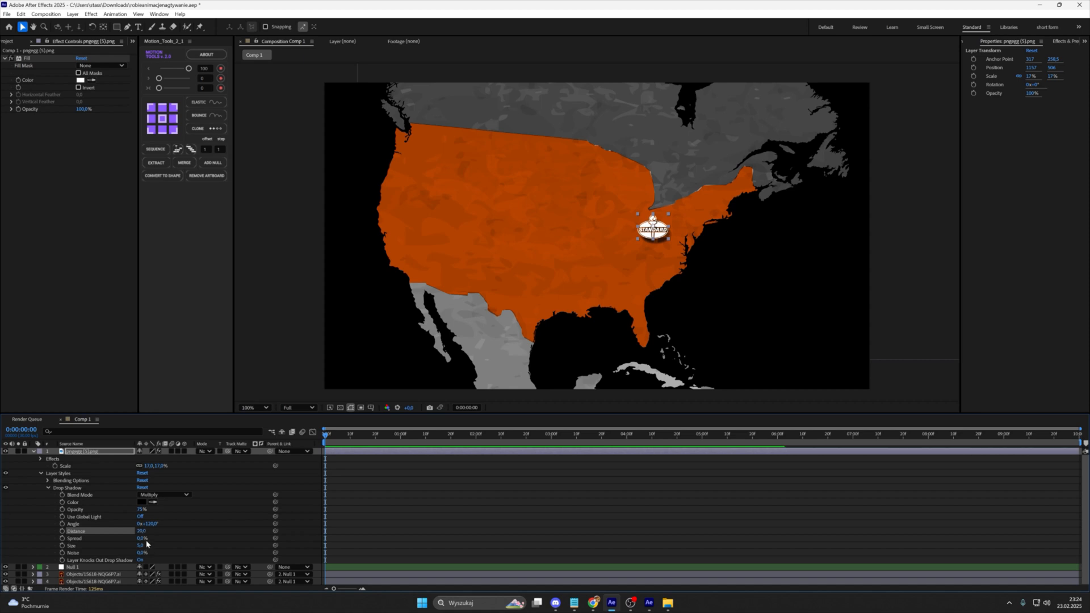
# Step: Increase the size of the logo's drop shadow, duplicate the logo, and place the copy just southwest of the original
pyautogui.moveTo(140, 545); pyautogui.dragTo(164, 540)
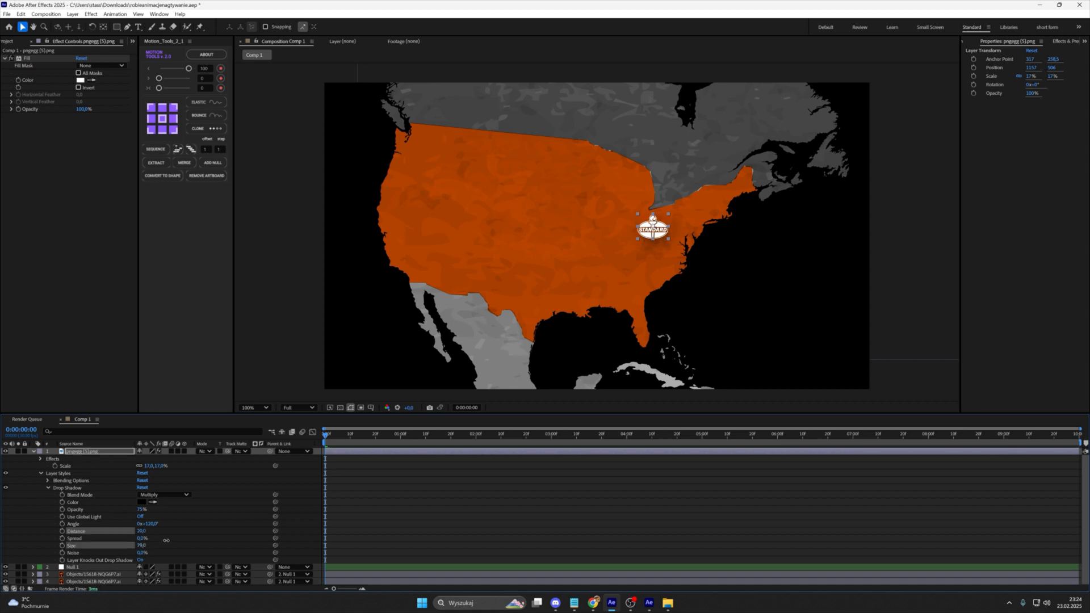
pyautogui.hotkey('ctrl', 'd')
pyautogui.moveTo(653, 236); pyautogui.dragTo(630, 262)
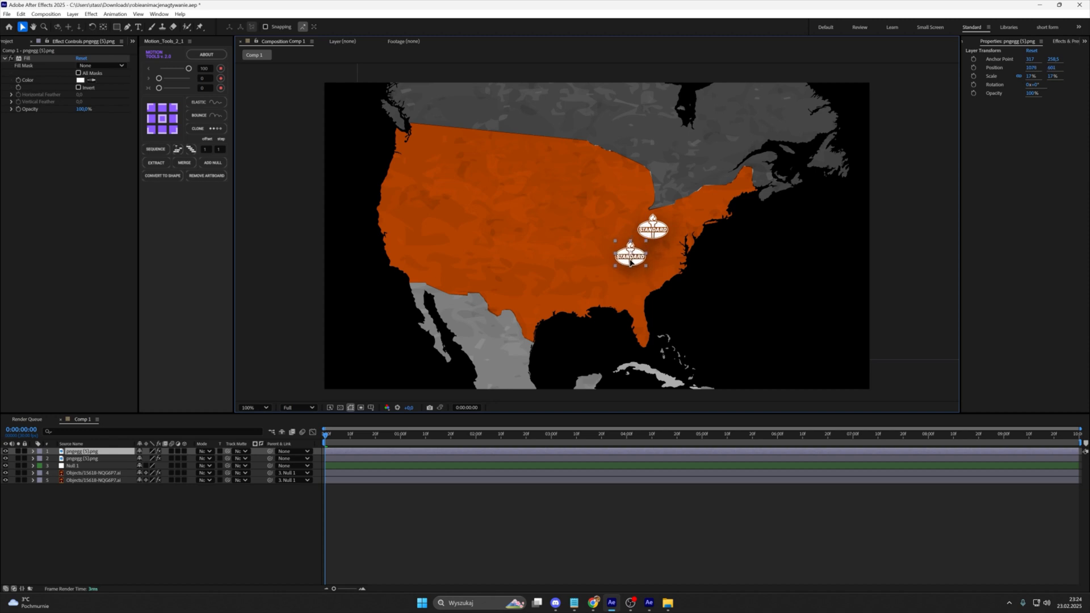
pyautogui.click(576, 510)
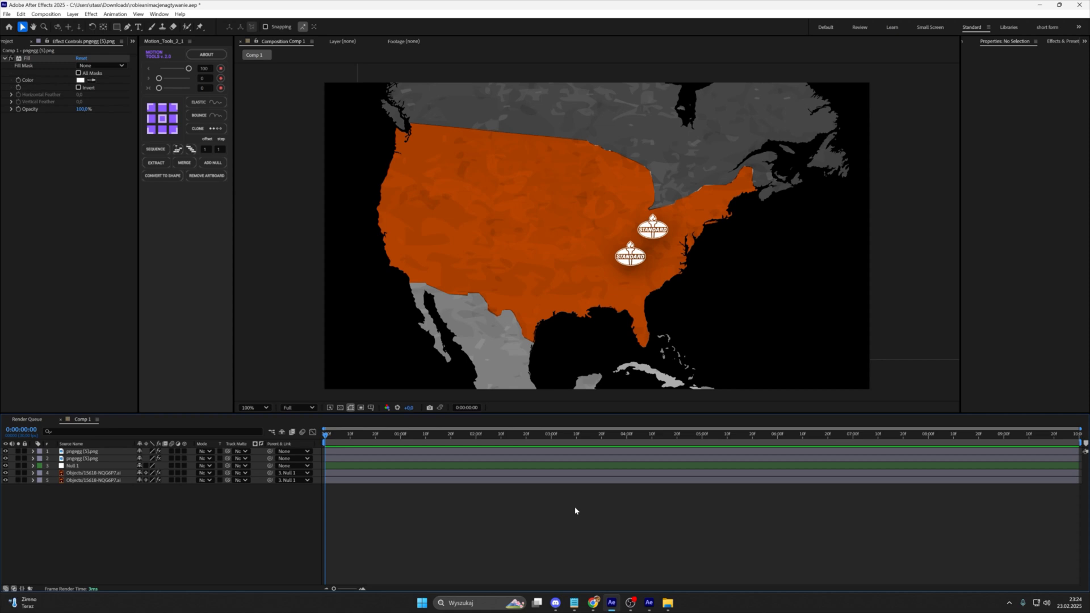
# Step: Create a black solid at composition size, move it beneath all other layers, and duplicate it
pyautogui.rightClick(577, 511)
pyautogui.moveTo(653, 401)
pyautogui.click(696, 423)
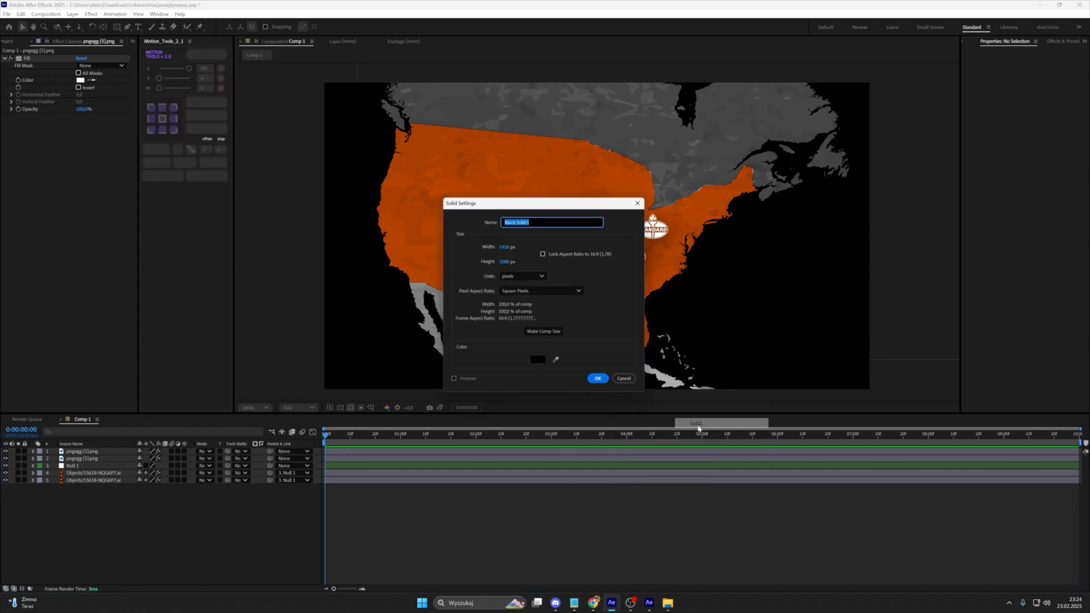
pyautogui.click(596, 377)
pyautogui.moveTo(97, 452); pyautogui.dragTo(95, 490)
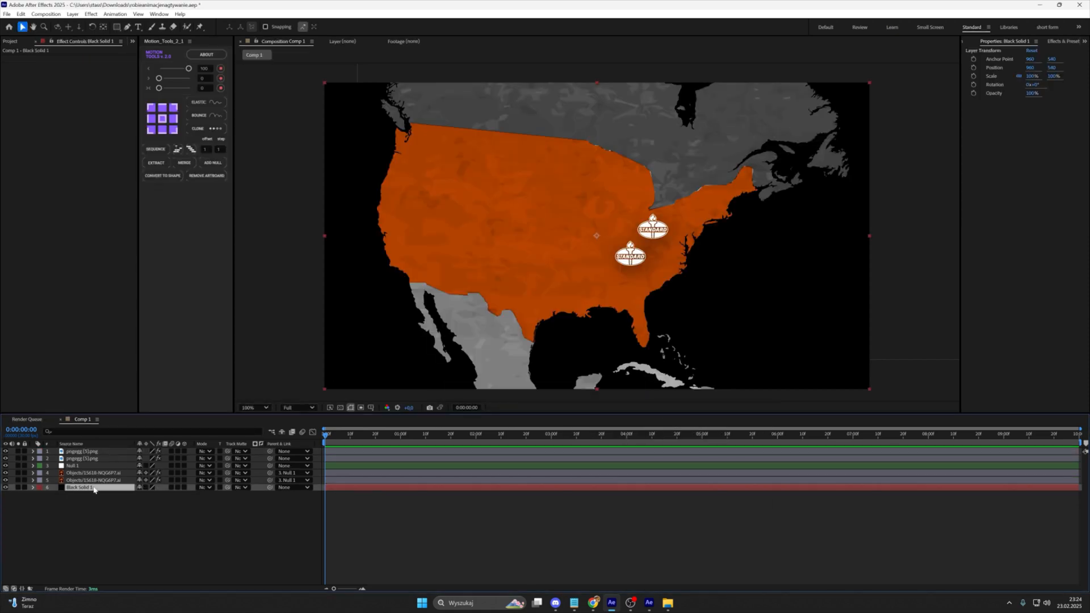
pyautogui.hotkey('ctrl', 'd')
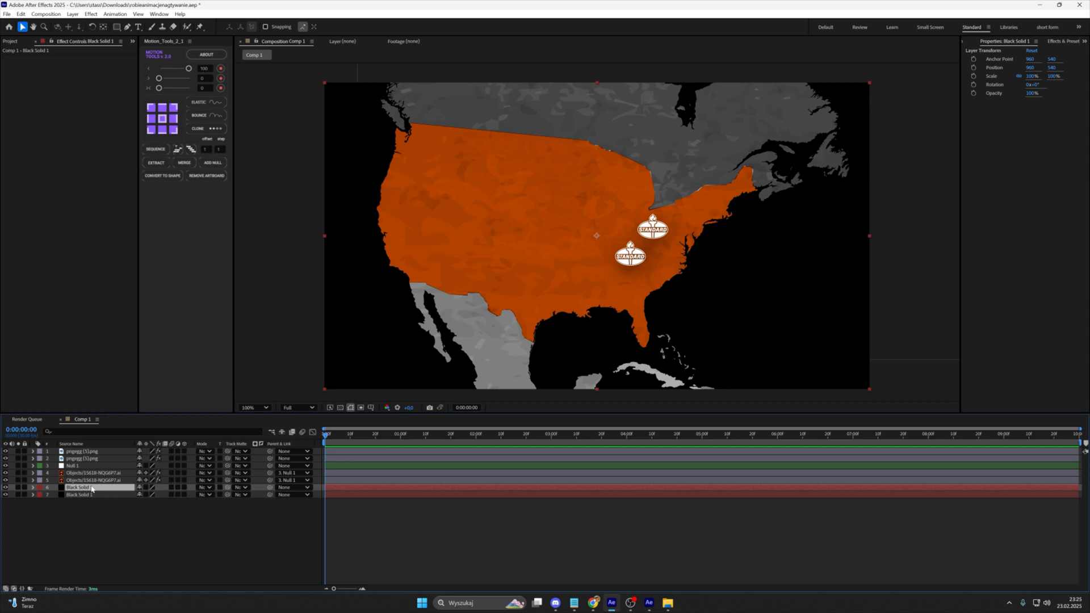
# Step: Apply a Grid effect to the upper black solid, set its border to 0.9, and enlarge the cells with the corner at about 1213, 679
pyautogui.hotkey('ctrl', 'space')
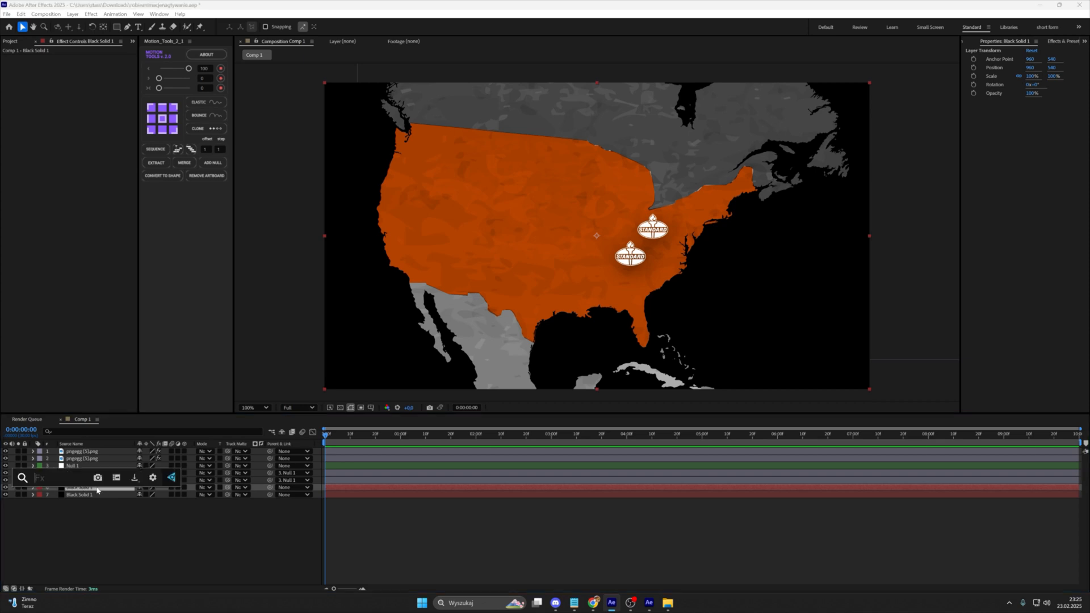
pyautogui.write('gr')
pyautogui.click(98, 528)
pyautogui.click(82, 103)
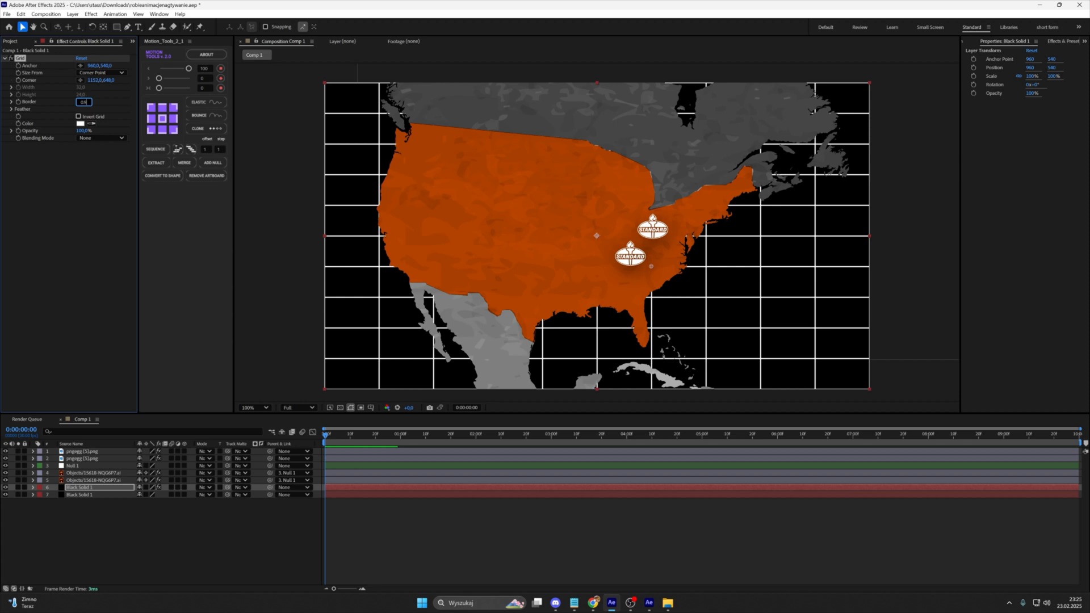
pyautogui.write('0,9')
pyautogui.press('Return')
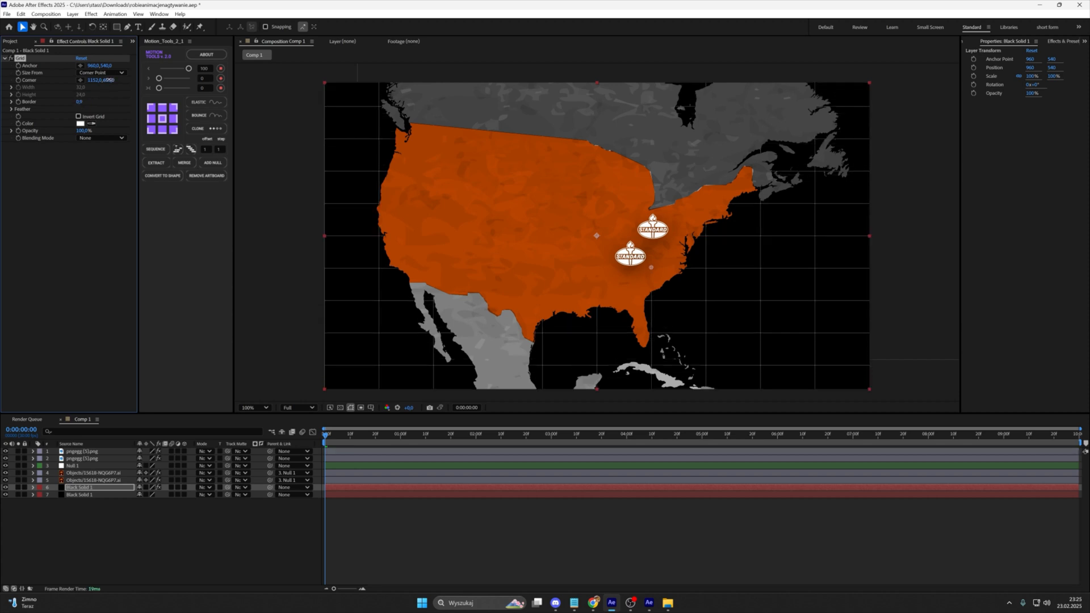
pyautogui.moveTo(109, 81)
pyautogui.mouseDown()
pyautogui.moveTo(134, 80)
pyautogui.moveTo(125, 80)
pyautogui.mouseUp()
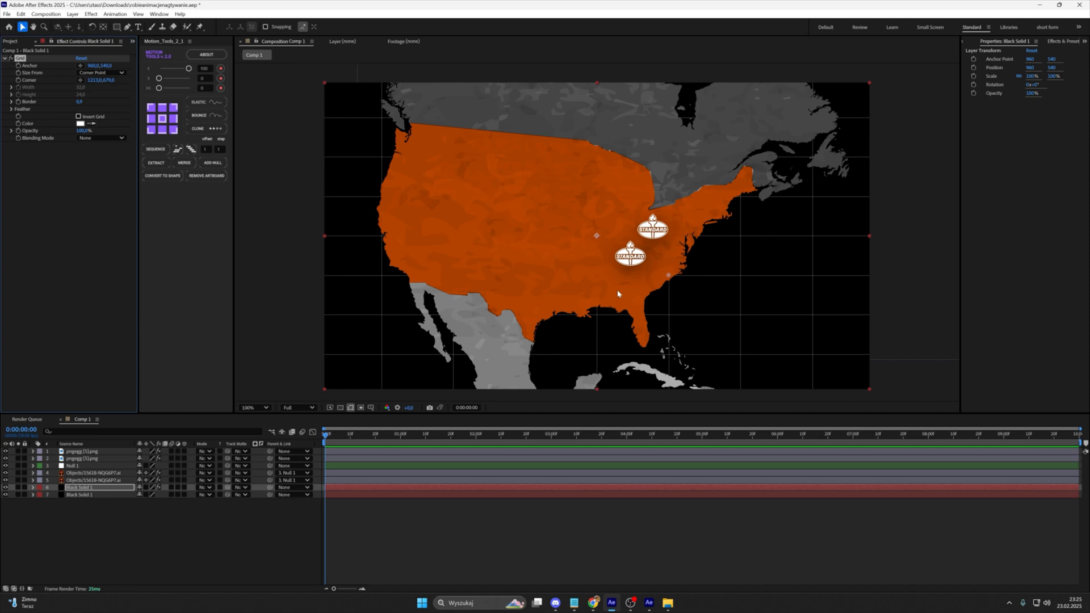
pyautogui.click(250, 515)
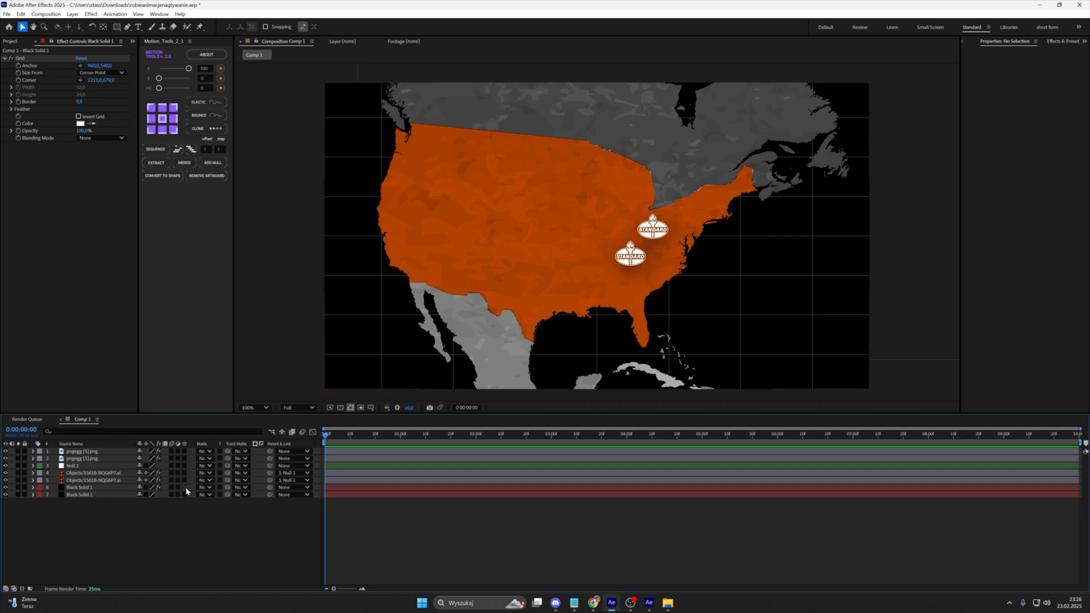
# Step: Make every layer except the bottom black solid 3D and add a two-node camera with the default settings
pyautogui.moveTo(185, 488); pyautogui.dragTo(184, 451)
pyautogui.rightClick(195, 531)
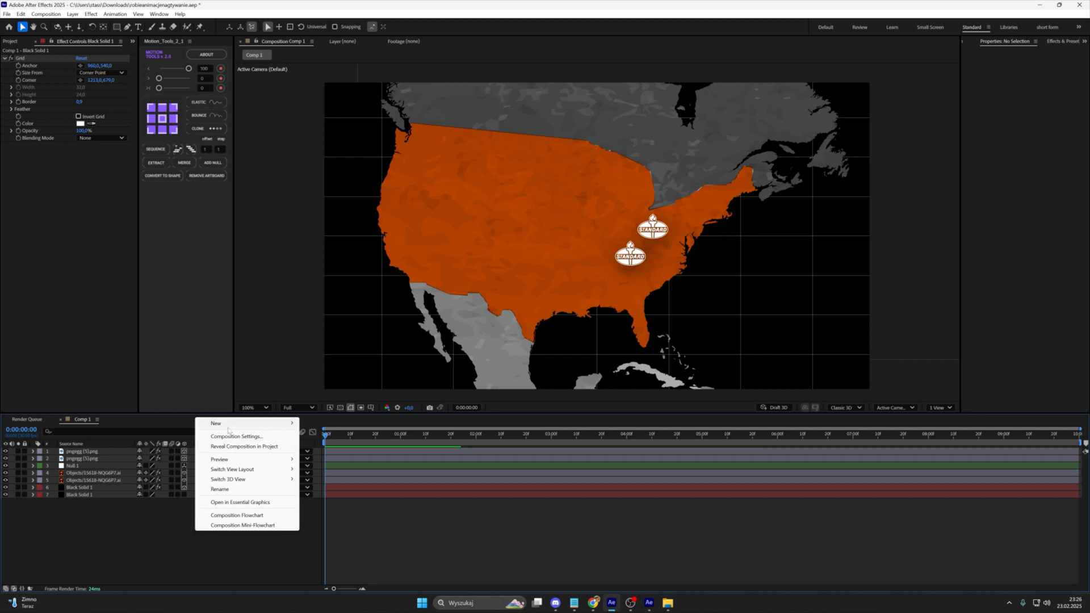
pyautogui.moveTo(239, 428)
pyautogui.click(324, 466)
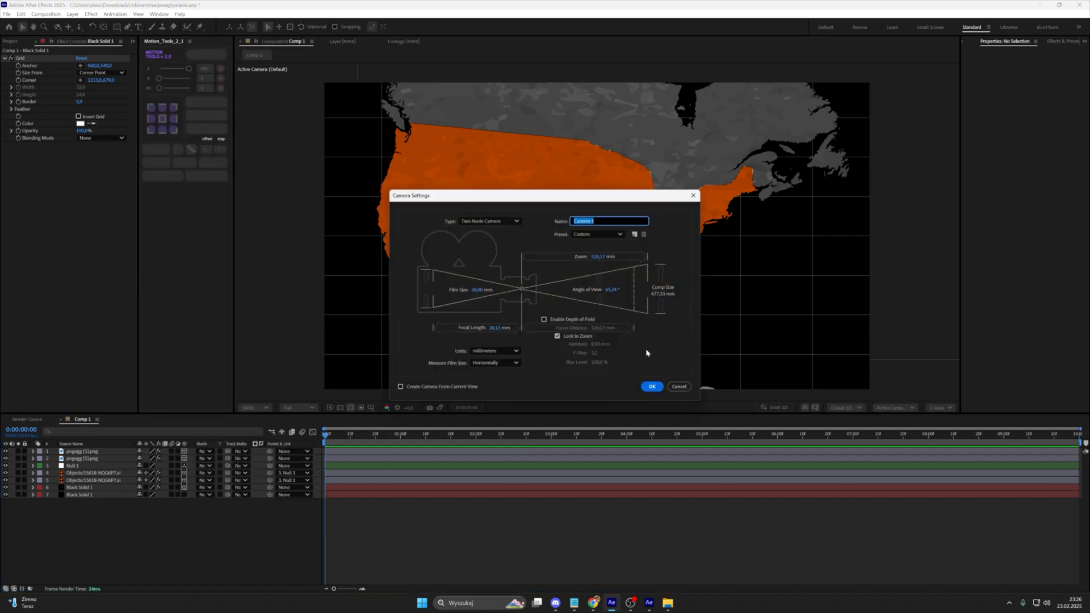
pyautogui.click(650, 386)
# Step: Parent the camera to a new null and keyframe the null's position at 0:00 and 2:15
pyautogui.click(205, 450)
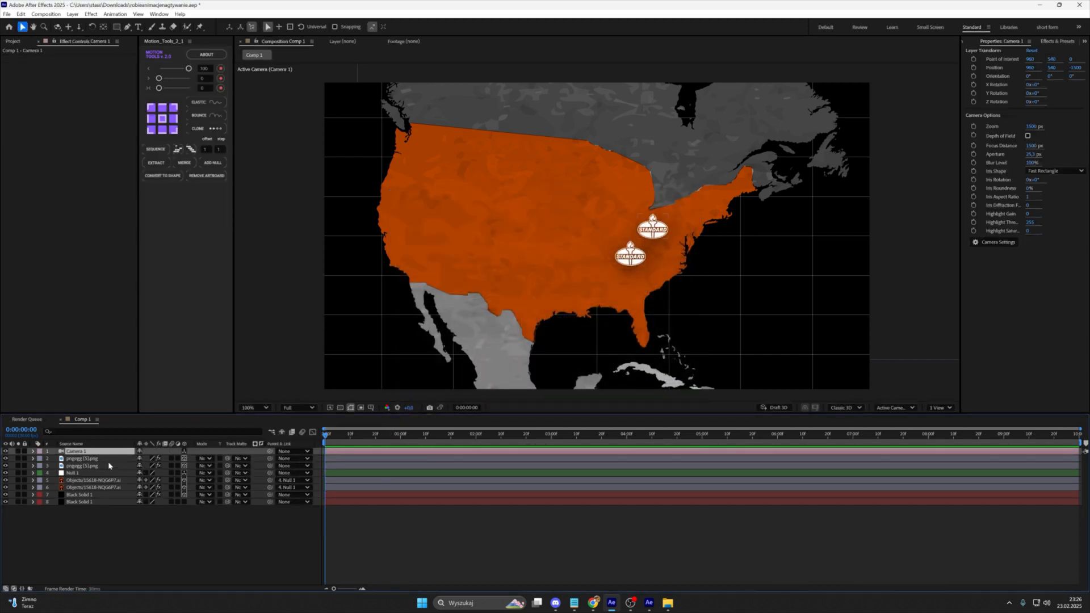
pyautogui.click(218, 164)
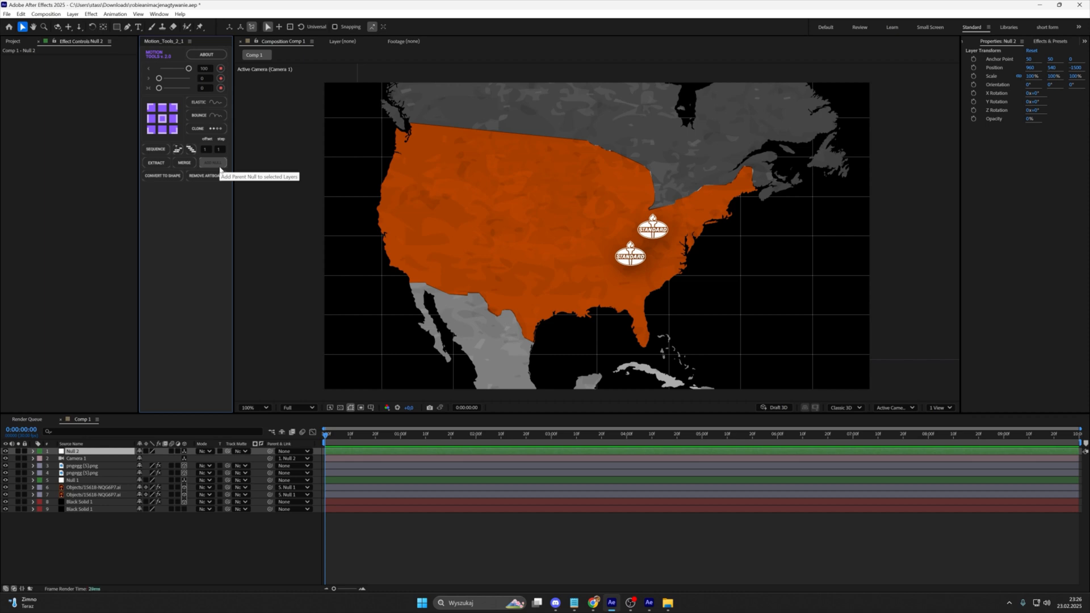
pyautogui.press('p')
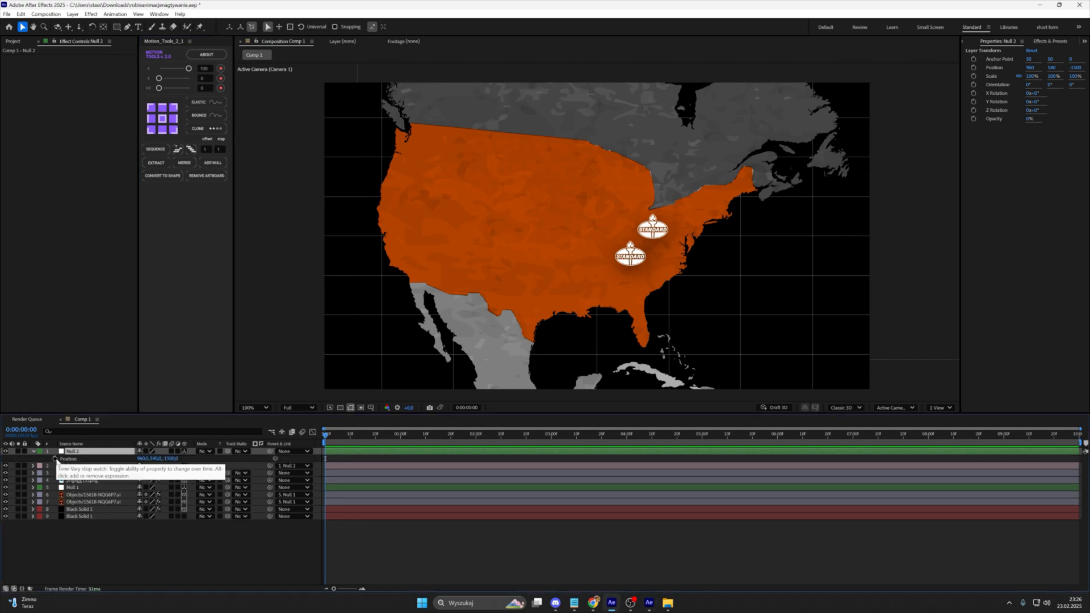
pyautogui.click(55, 459)
pyautogui.moveTo(386, 436); pyautogui.dragTo(514, 446)
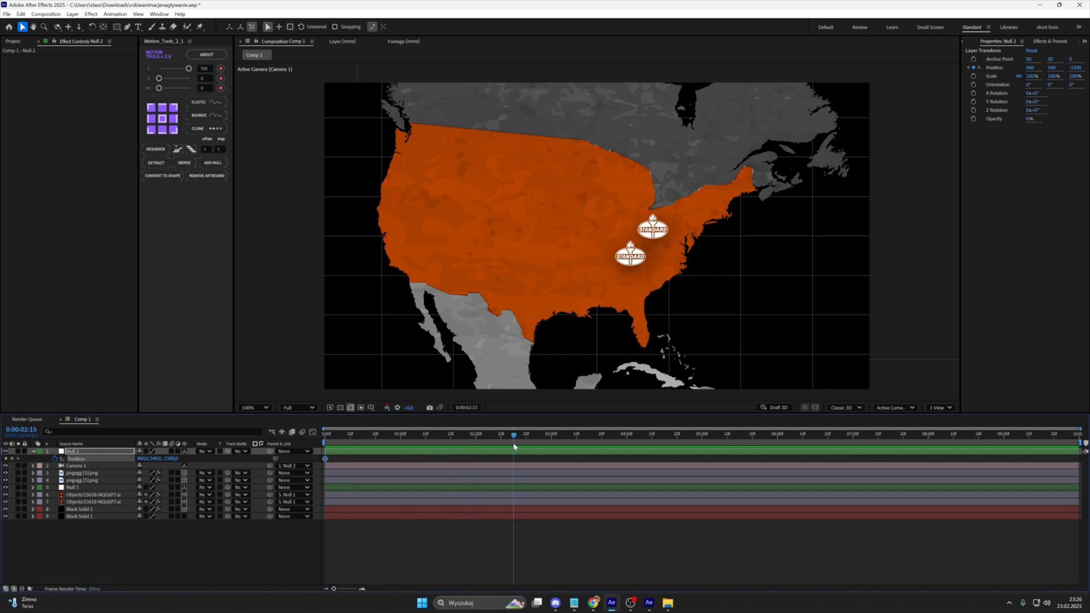
pyautogui.click(12, 459)
pyautogui.click(426, 547)
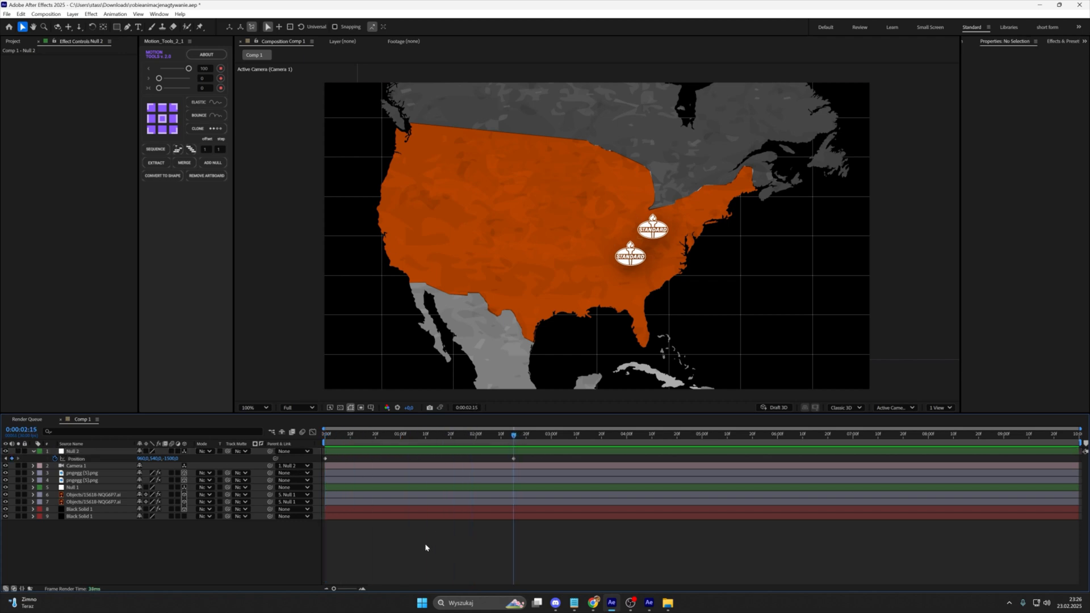
# Step: At the first keyframe, set the camera null's position to about 1148, 508, -357 for a close-up of the logos
pyautogui.click(6, 458)
pyautogui.moveTo(172, 458); pyautogui.dragTo(613, 448)
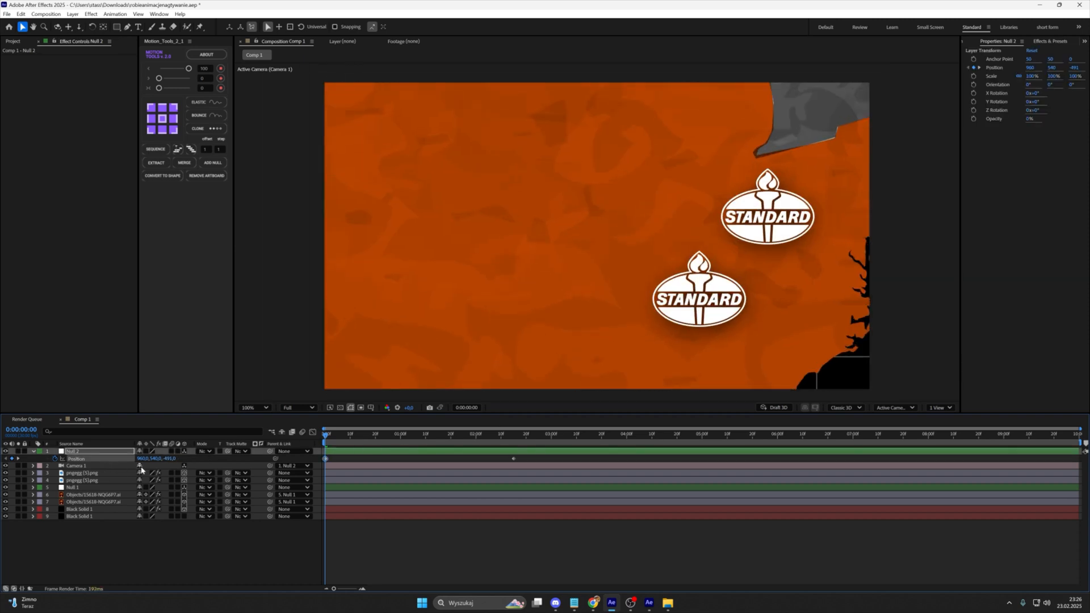
pyautogui.moveTo(161, 459); pyautogui.dragTo(190, 459)
pyautogui.moveTo(148, 459); pyautogui.dragTo(194, 459)
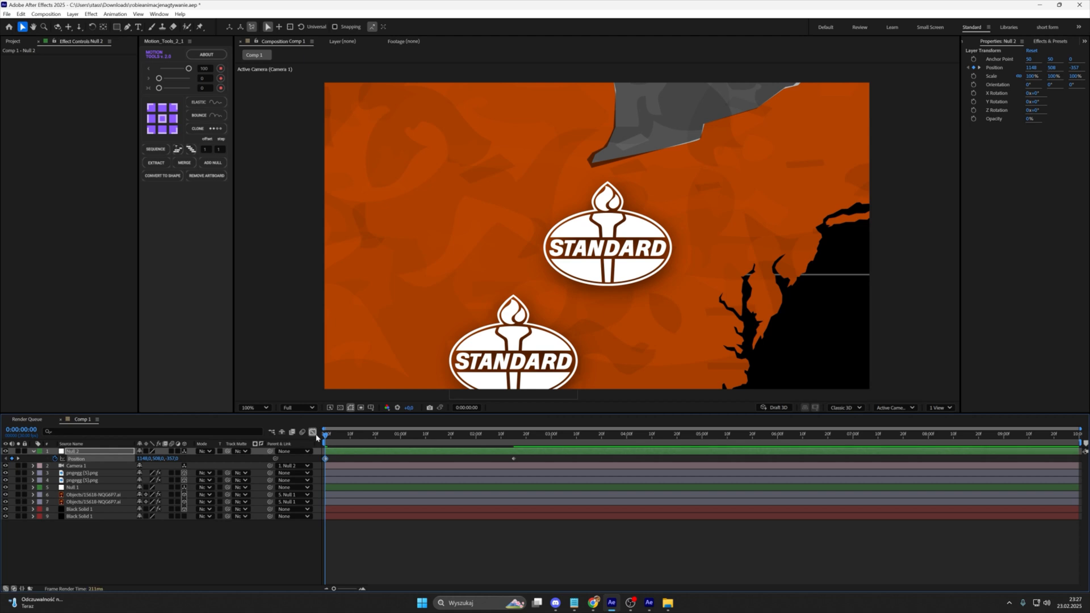
# Step: Ease the camera null's position keyframes in the speed graph, with 100% influence into the last one, and preview the zoom-out
pyautogui.click(312, 432)
pyautogui.moveTo(498, 457); pyautogui.dragTo(418, 562)
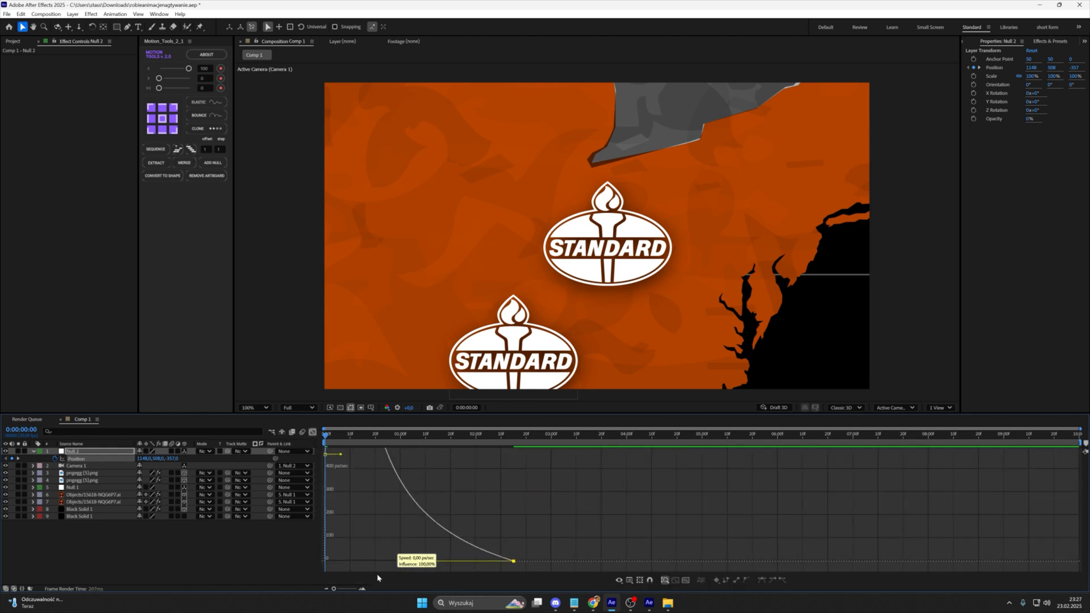
pyautogui.moveTo(341, 538); pyautogui.dragTo(328, 539)
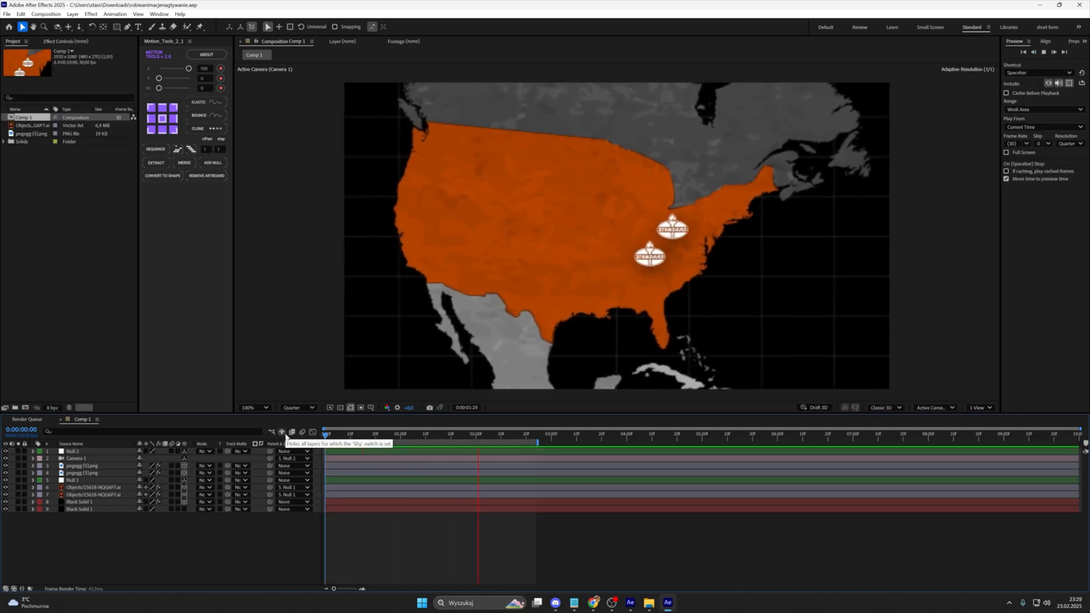
pyautogui.press('space')
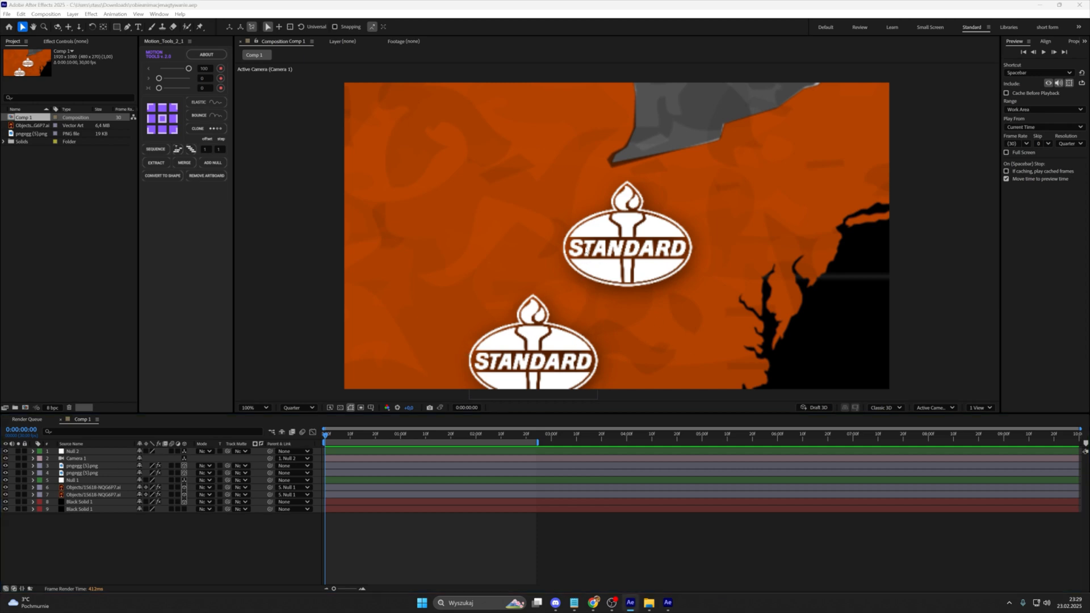
# Step: Go to 0:10 and move the southern logo's layer beneath the other logo layer with its position property shown
pyautogui.click(350, 439)
pyautogui.click(91, 465)
pyautogui.press('p')
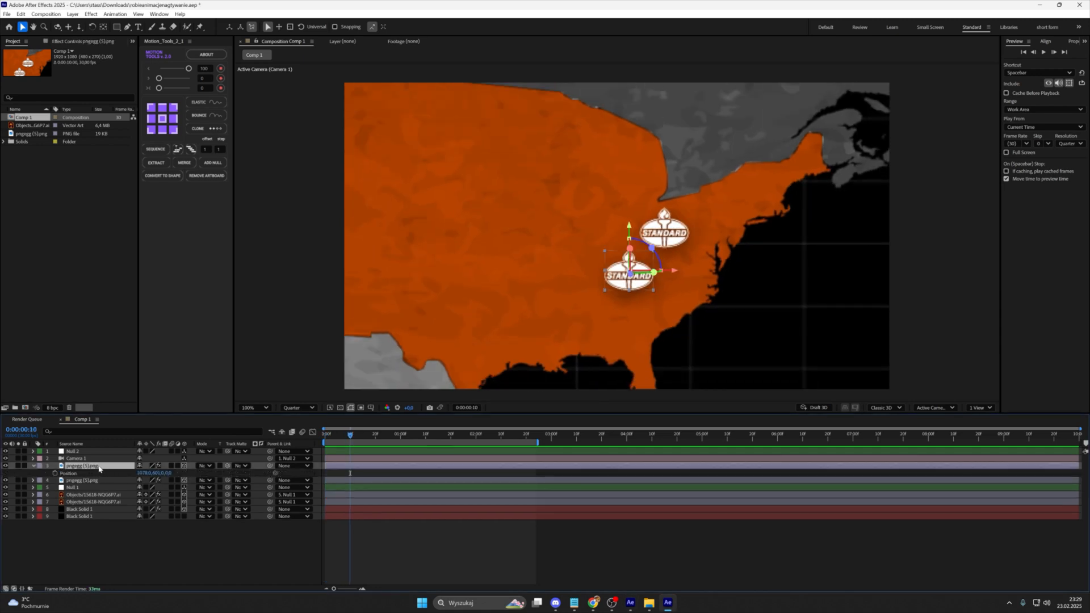
pyautogui.moveTo(98, 469); pyautogui.dragTo(95, 479)
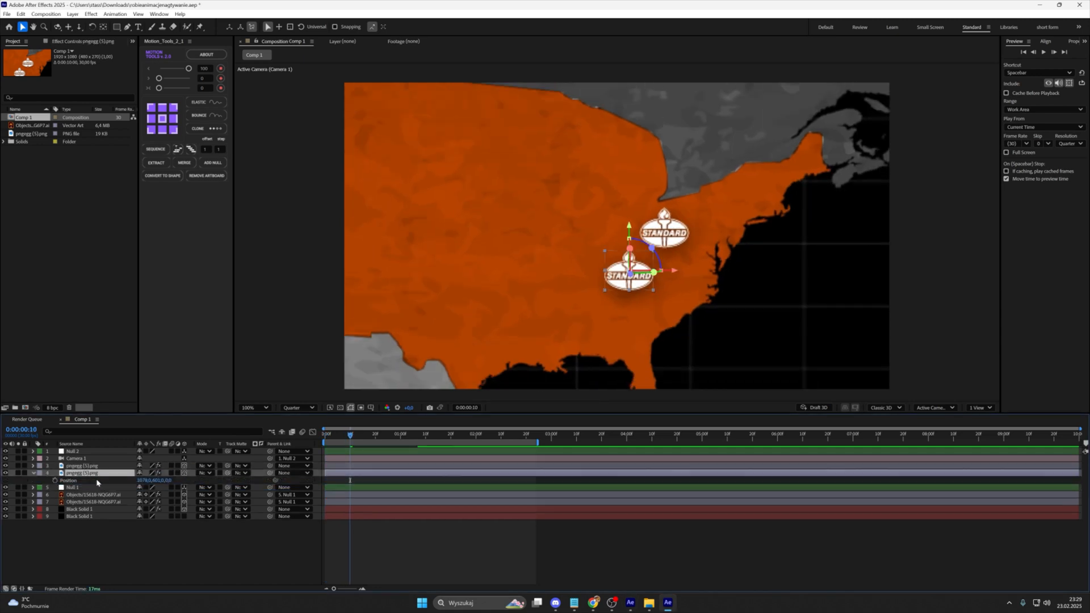
# Step: Keyframe the southern logo's position at 0:10 and 1:28, starting it directly behind the northern logo at 0:10
pyautogui.click(55, 480)
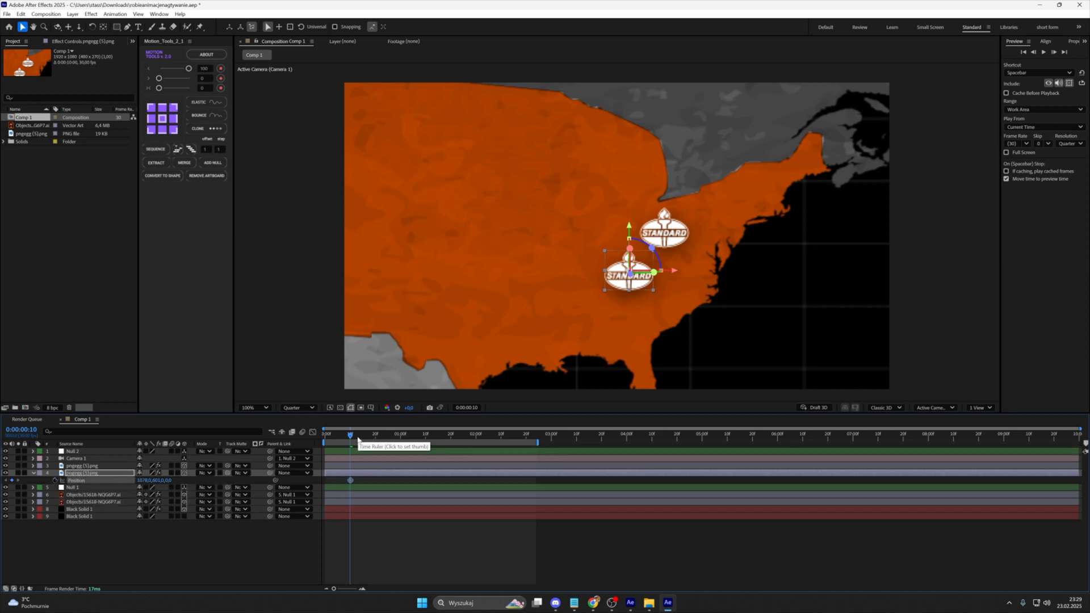
pyautogui.moveTo(358, 440); pyautogui.dragTo(471, 449)
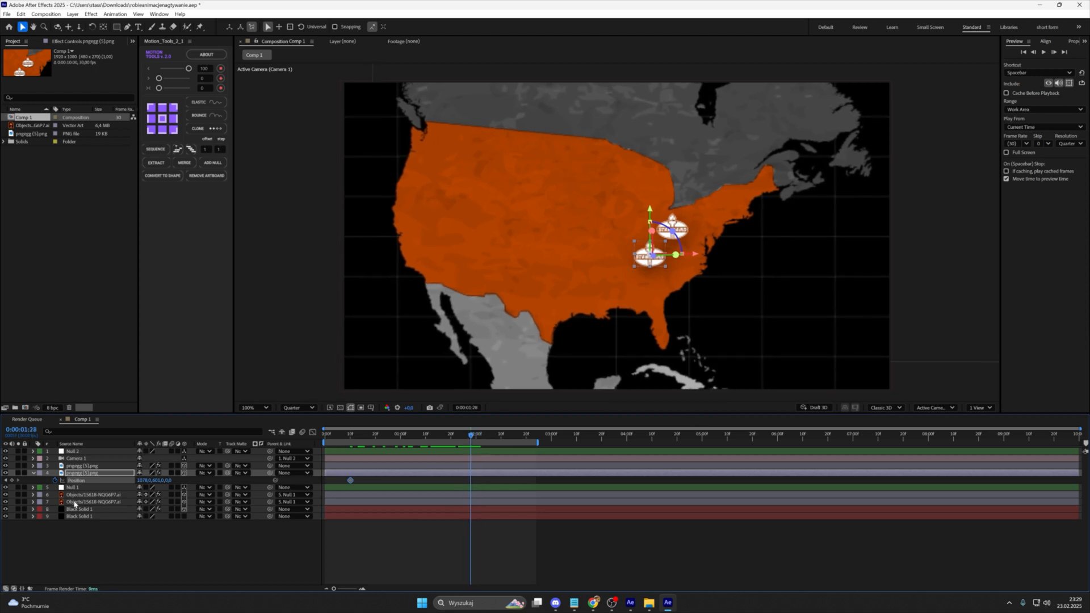
pyautogui.click(12, 480)
pyautogui.click(6, 480)
pyautogui.scroll(1, 653, 316)
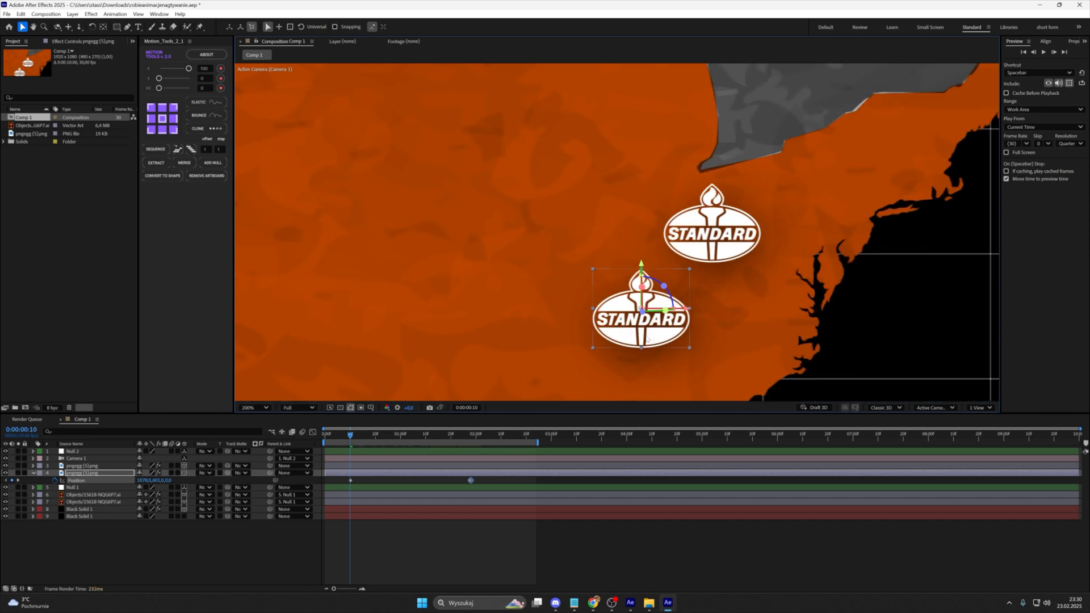
pyautogui.moveTo(646, 341); pyautogui.dragTo(717, 253)
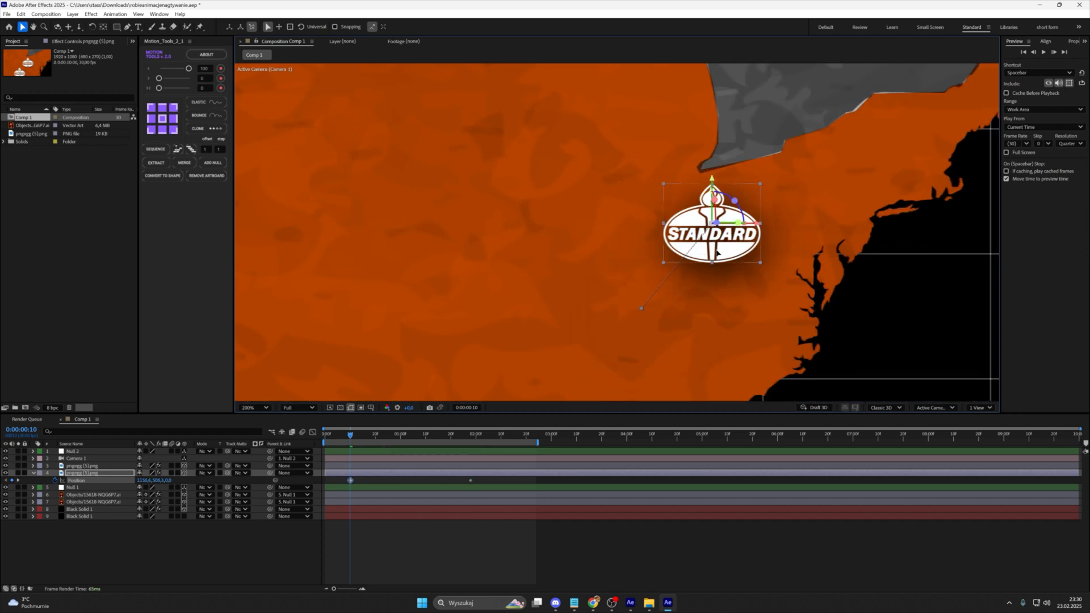
pyautogui.scroll(-1, 687, 257)
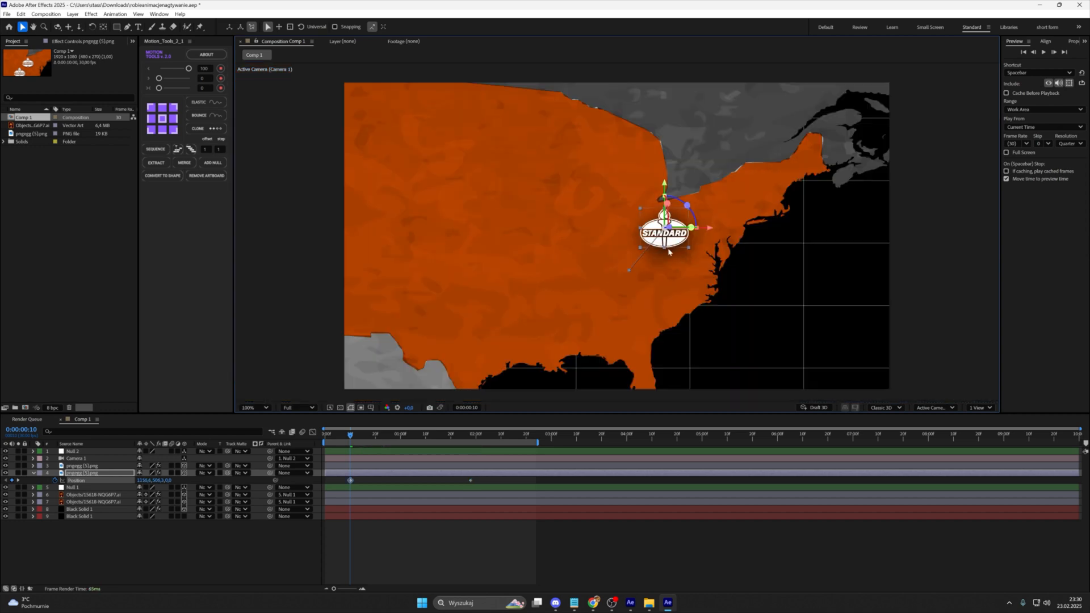
# Step: Ease both position keyframes of the moving logo to zero speed, preview the animation, and collapse the layer's properties
pyautogui.press('space')
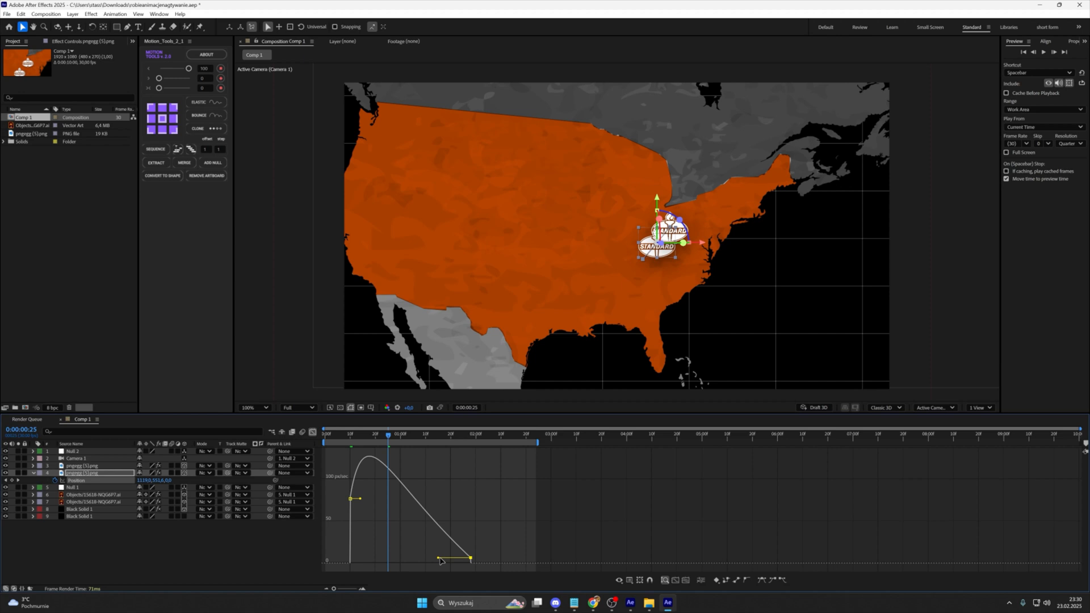
pyautogui.moveTo(439, 559); pyautogui.dragTo(381, 571)
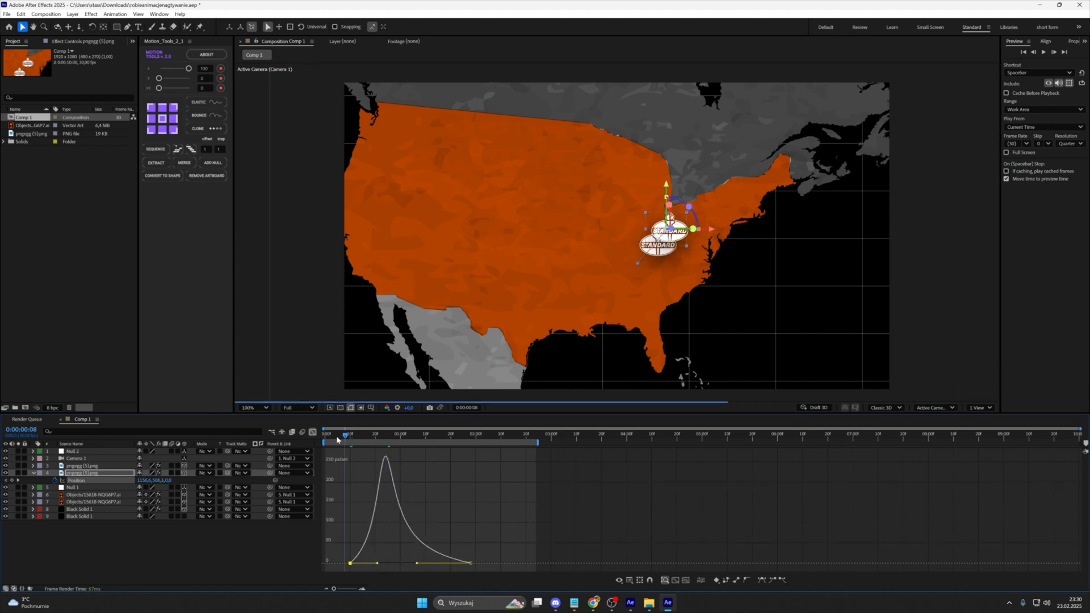
pyautogui.hotkey('shift', 'F3')
pyautogui.press('space')
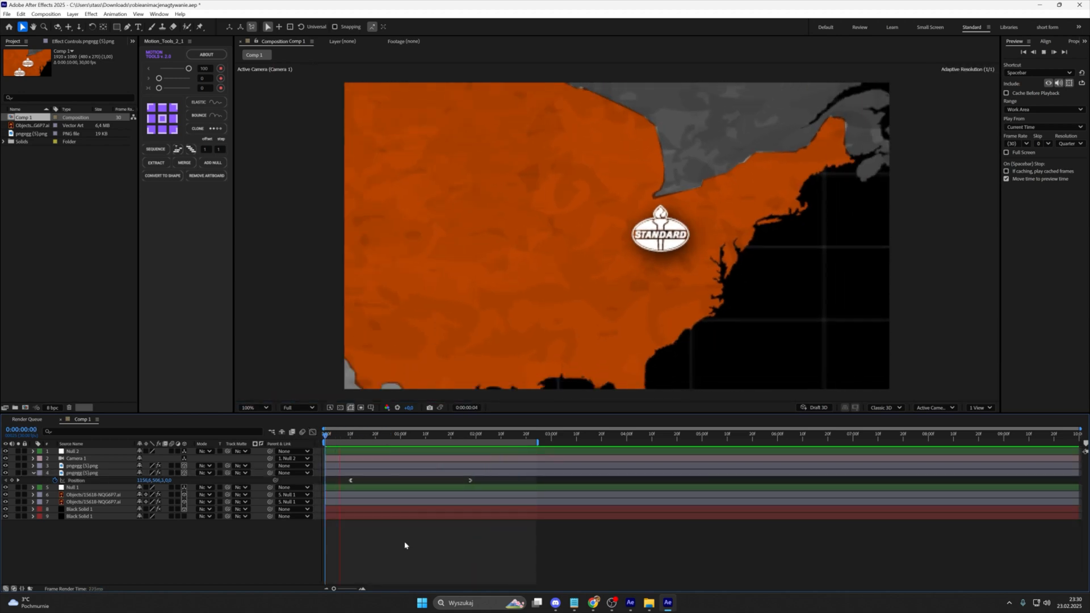
pyautogui.press('space')
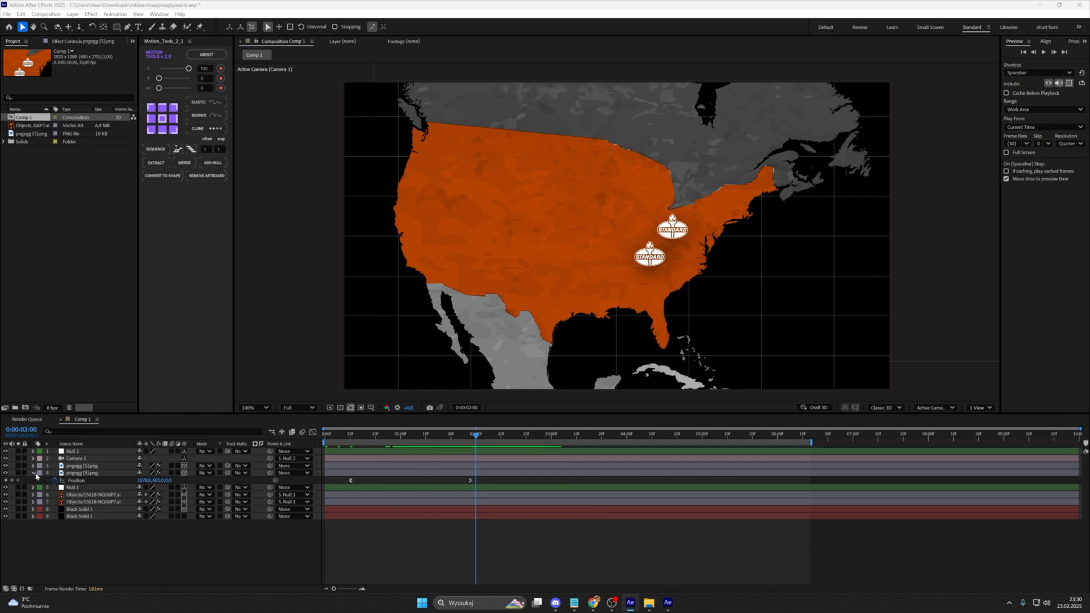
pyautogui.click(32, 473)
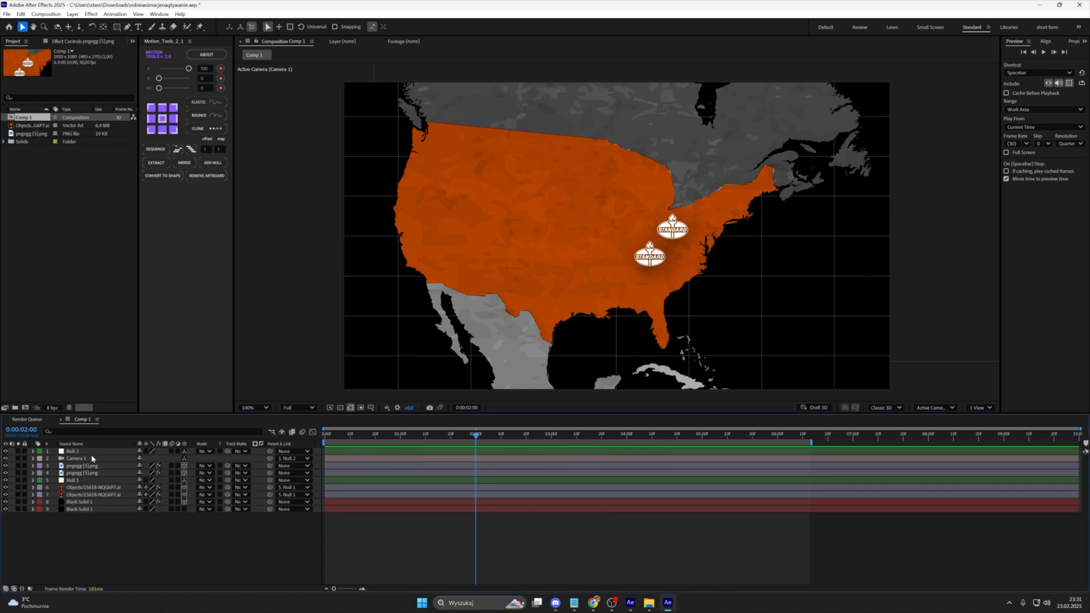
# Step: Add a parent null for the camera's existing null and set its first position keyframe at 1:13
pyautogui.click(93, 453)
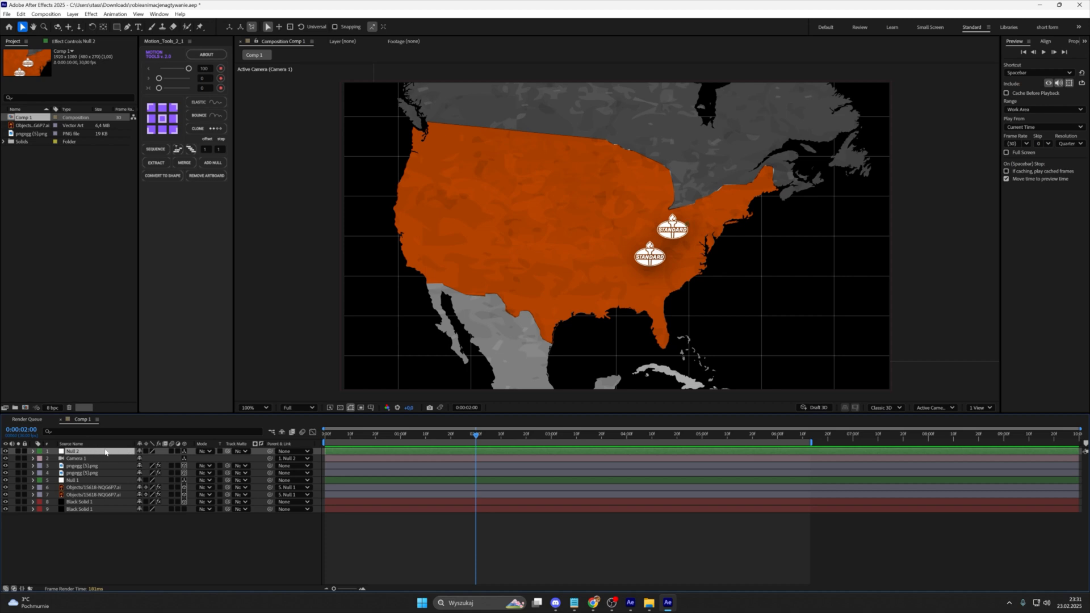
pyautogui.click(213, 162)
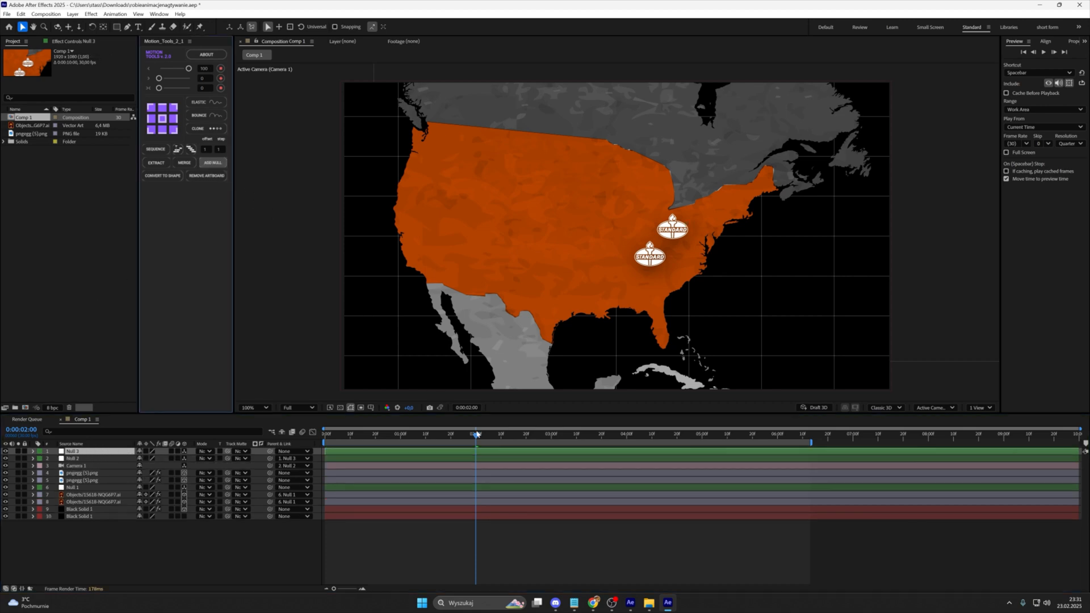
pyautogui.press('p')
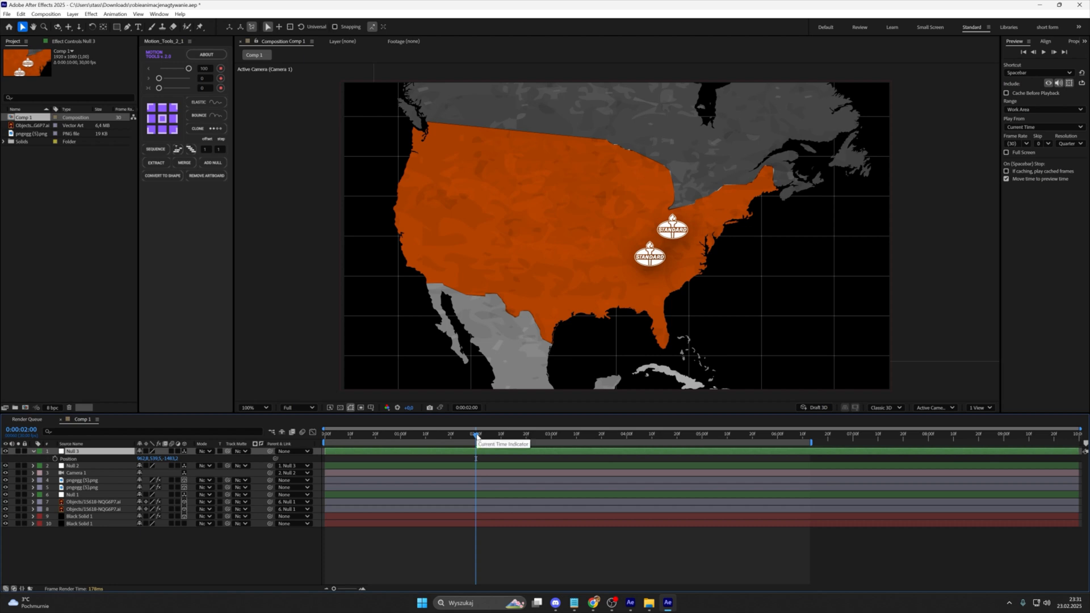
pyautogui.moveTo(475, 436); pyautogui.dragTo(433, 451)
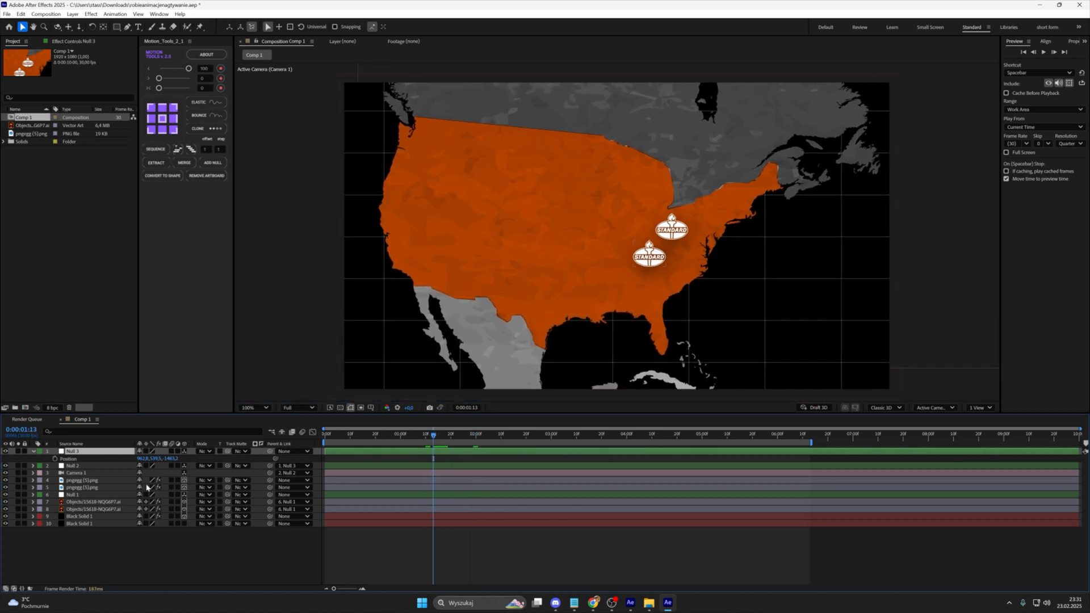
pyautogui.click(55, 459)
# Step: Keyframe the new null's position at 5:00, shifting its X and Y so the camera frames Europe
pyautogui.moveTo(605, 436); pyautogui.dragTo(702, 448)
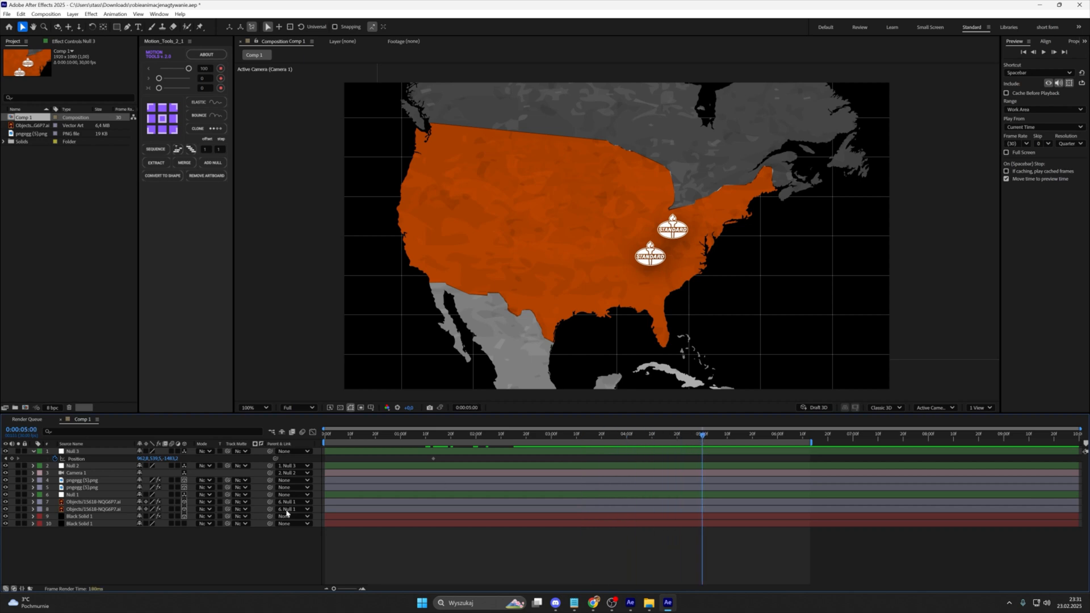
pyautogui.click(12, 459)
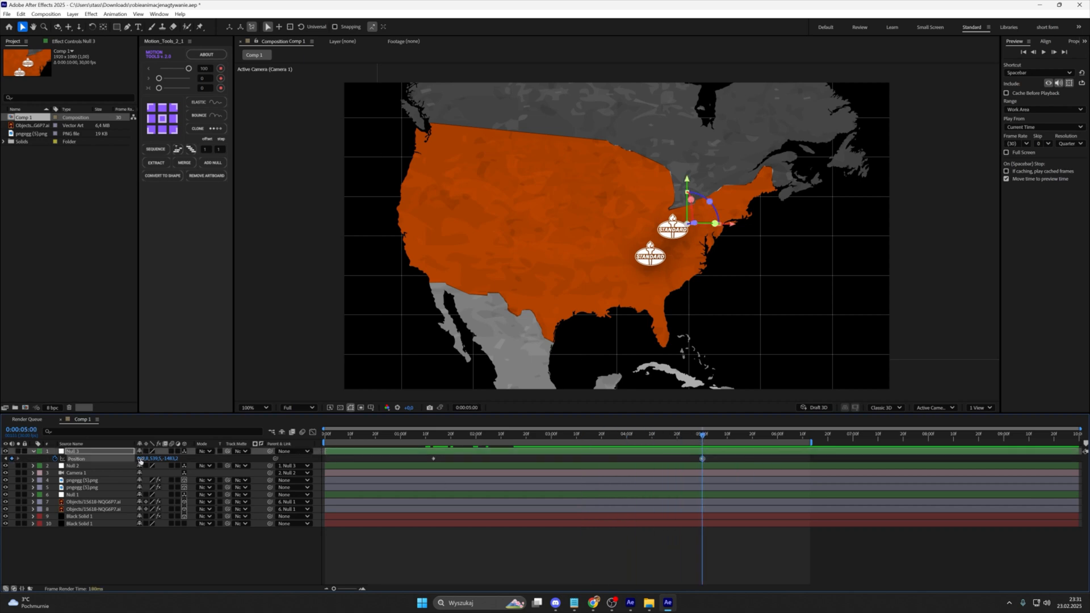
pyautogui.moveTo(141, 459); pyautogui.dragTo(1063, 393)
pyautogui.moveTo(157, 459); pyautogui.dragTo(1, 447)
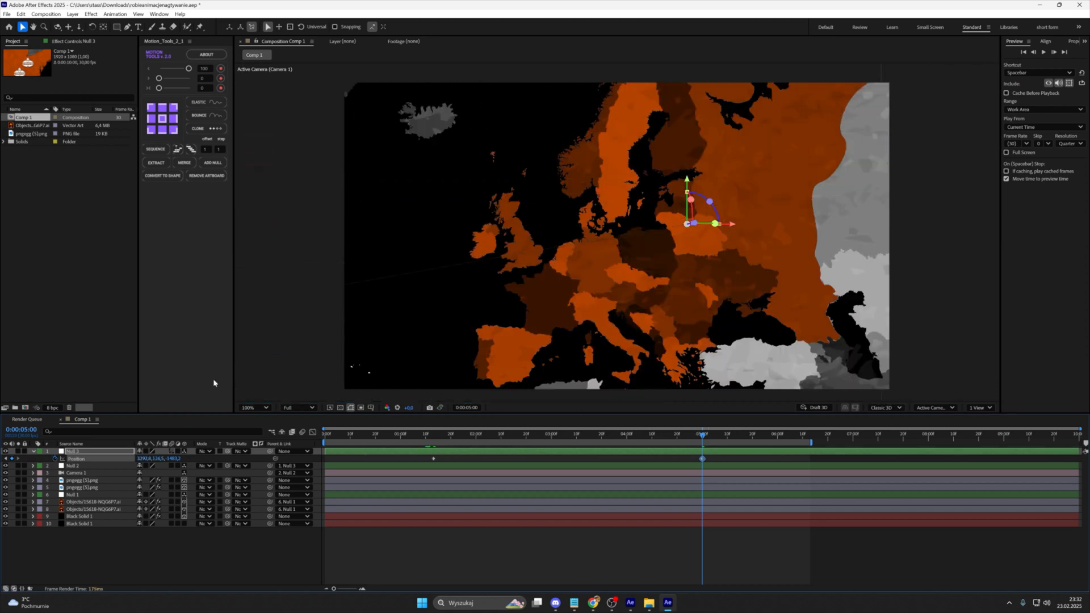
# Step: Apply Motion Tile to the grid's black solid and set its output width and output height to 500
pyautogui.click(79, 516)
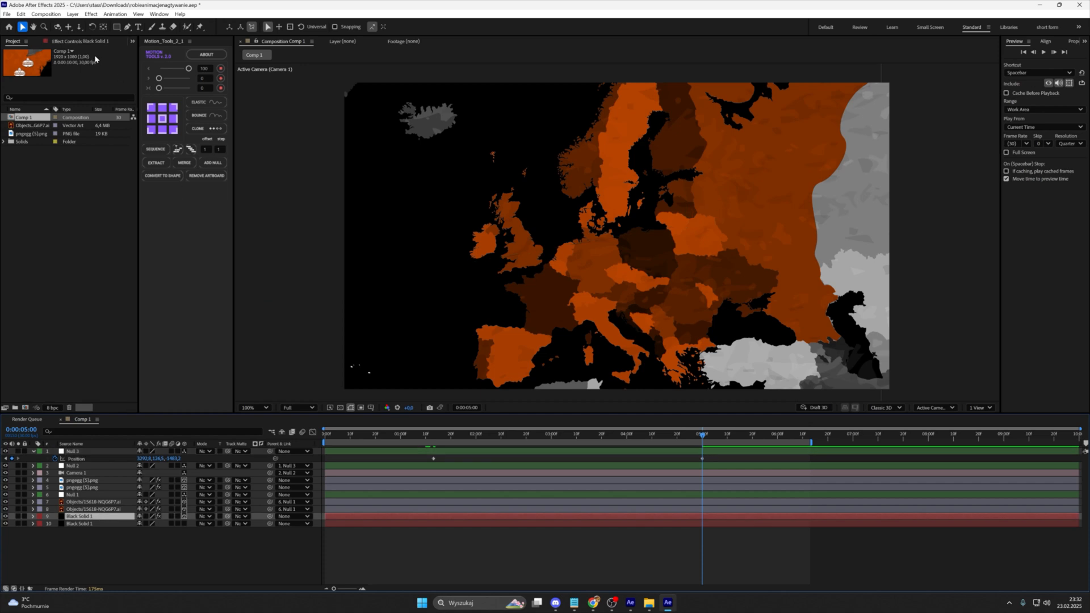
pyautogui.hotkey('ctrl', 'space')
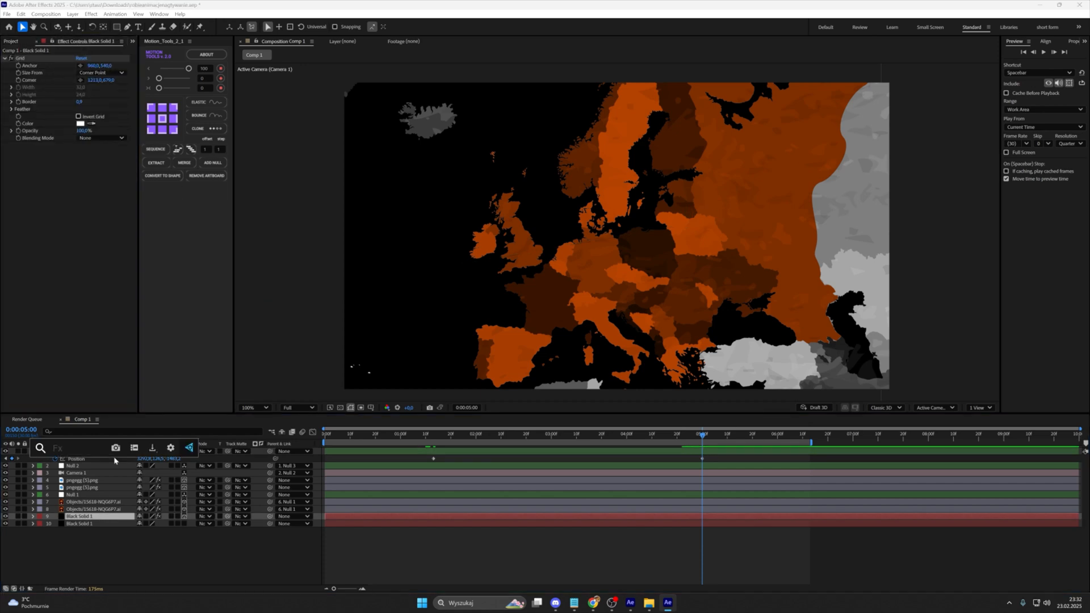
pyautogui.write('mot')
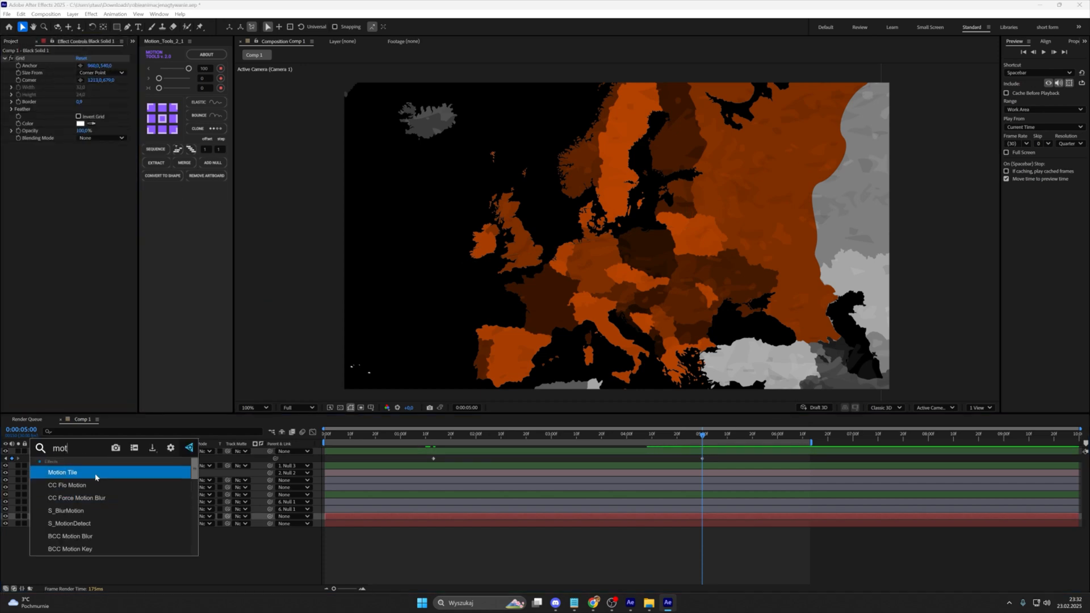
pyautogui.click(95, 475)
pyautogui.click(82, 174)
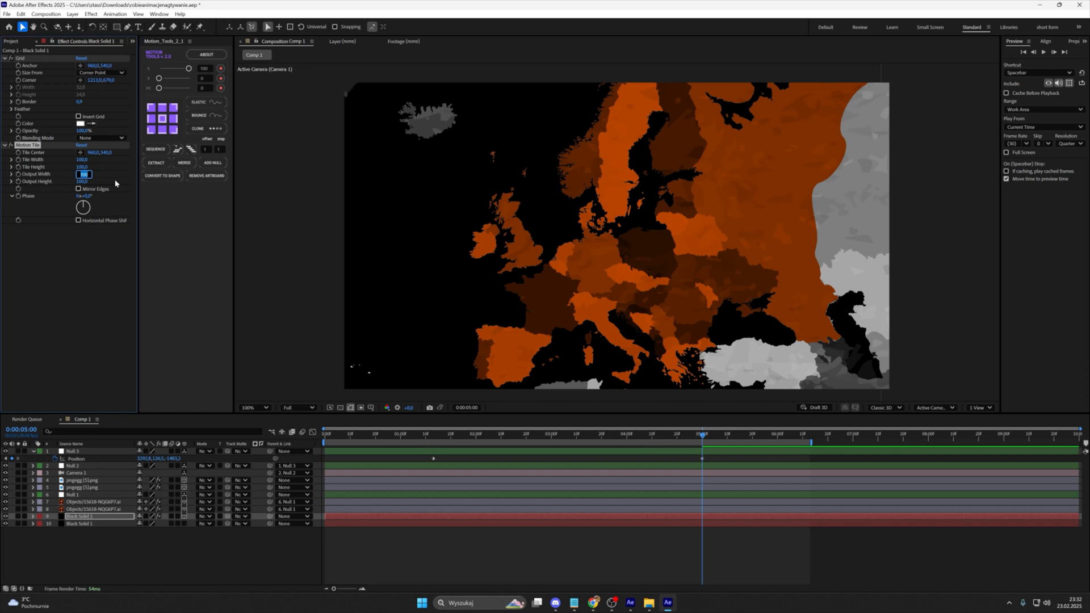
pyautogui.write('500')
pyautogui.press('Return')
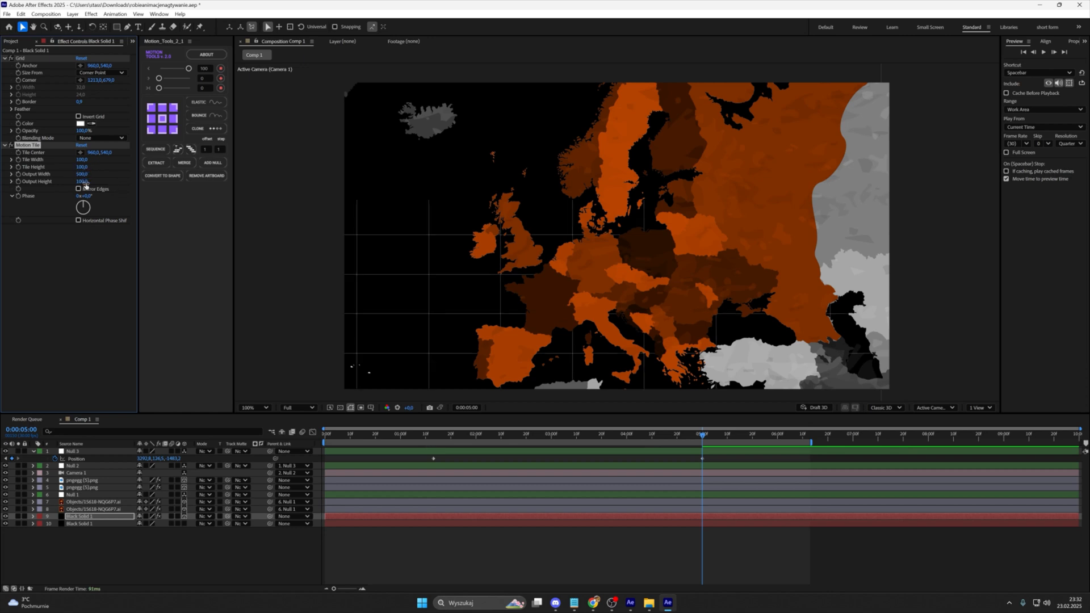
pyautogui.click(82, 181)
pyautogui.write('500')
pyautogui.press('Return')
# Step: Compare the background grid at 3:18 with Motion Tile disabled and enabled
pyautogui.click(597, 440)
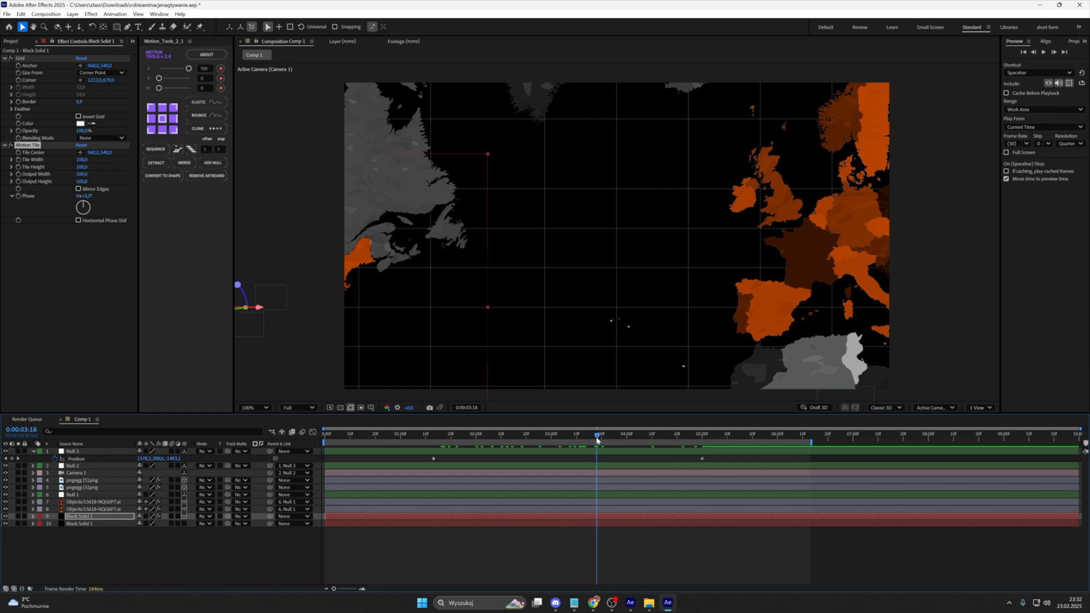
pyautogui.click(13, 146)
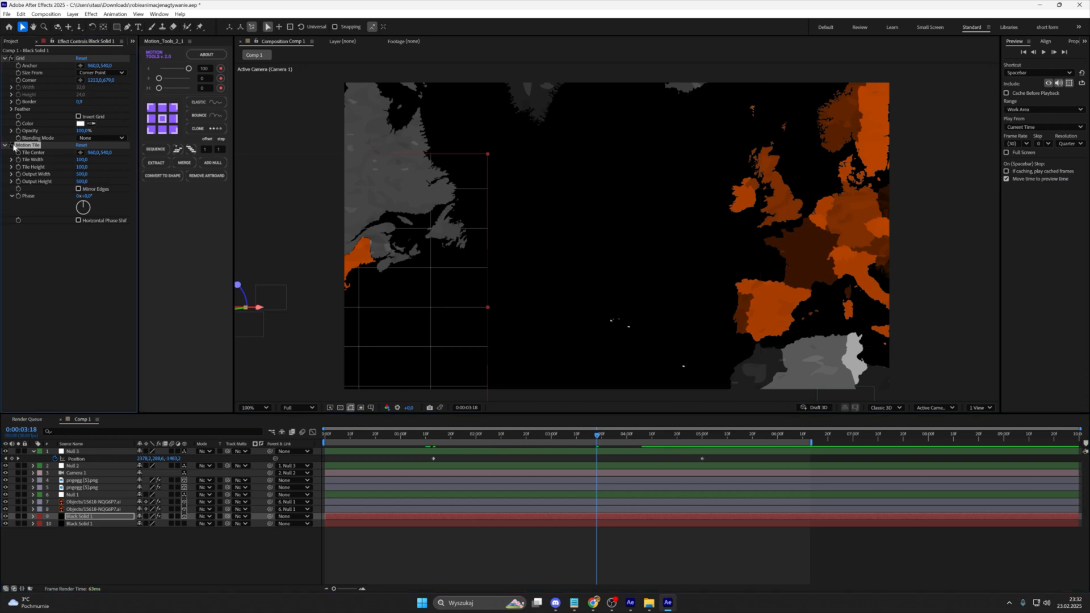
pyautogui.click(13, 145)
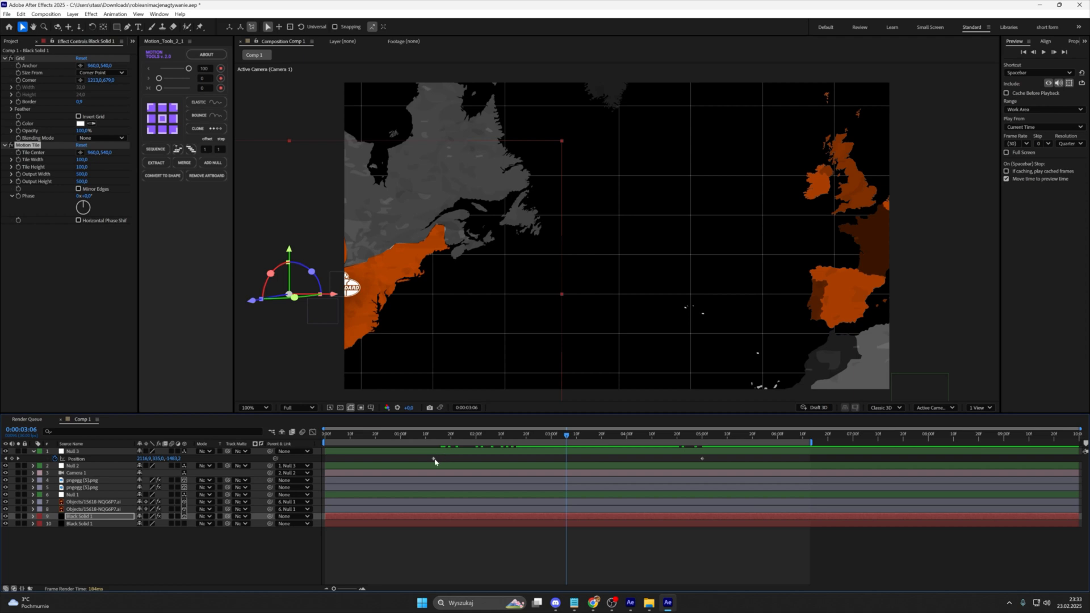
# Step: Ease both position keyframes of the camera's parent null to zero speed with longer influence in the speed graph
pyautogui.moveTo(435, 460)
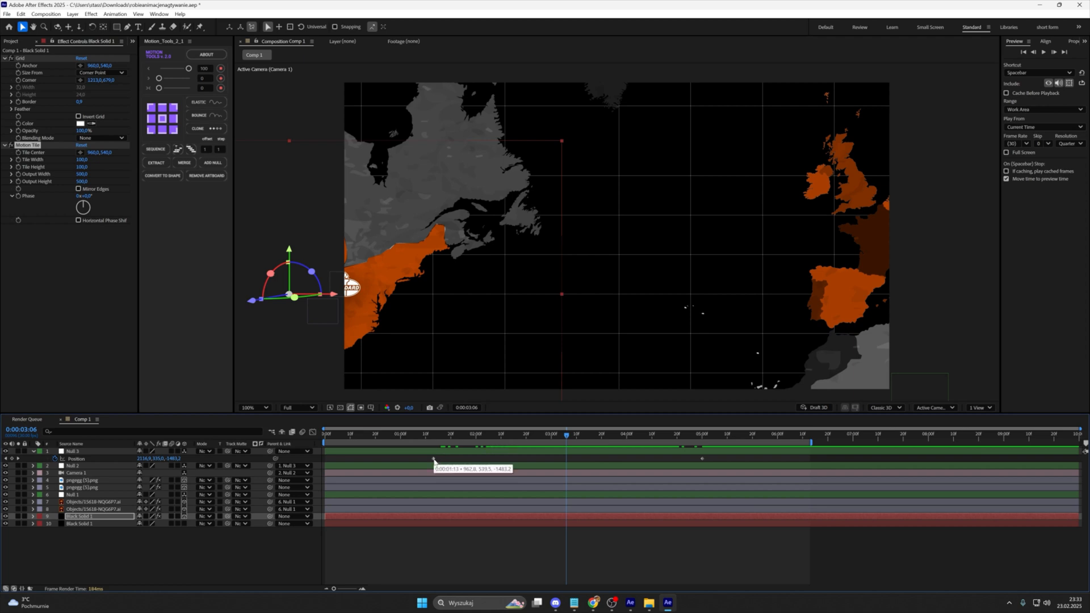
pyautogui.click(433, 460)
pyautogui.click(313, 433)
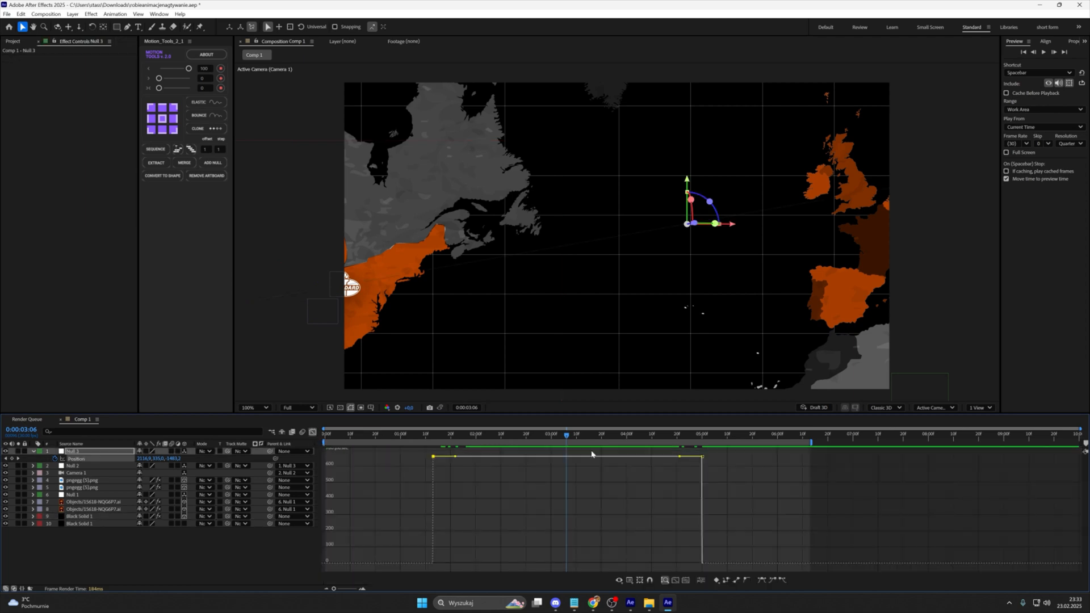
pyautogui.moveTo(680, 457); pyautogui.dragTo(619, 566)
pyautogui.moveTo(455, 504); pyautogui.dragTo(510, 562)
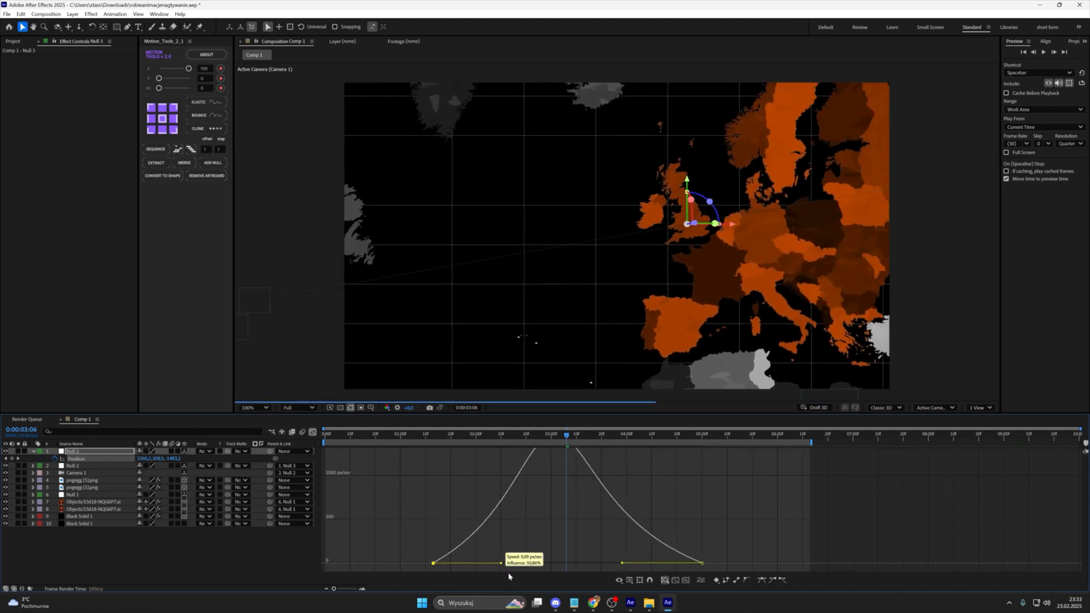
pyautogui.click(312, 432)
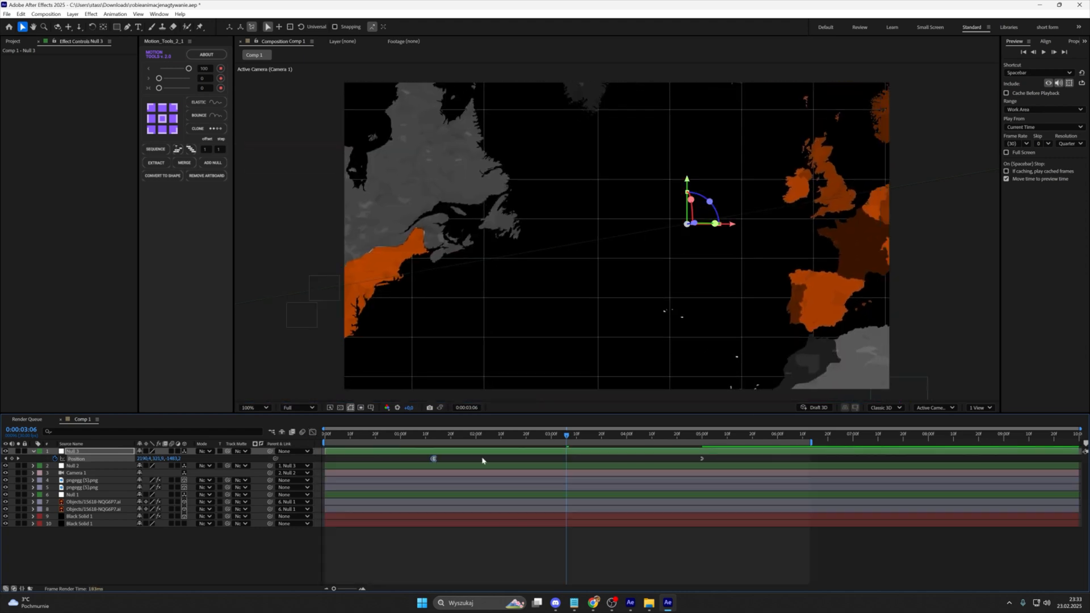
# Step: At 2:27, draw a curved Pen path from the northern logo across the Atlantic, make it 3D, and realign its start with the logo
pyautogui.moveTo(568, 438); pyautogui.dragTo(544, 445)
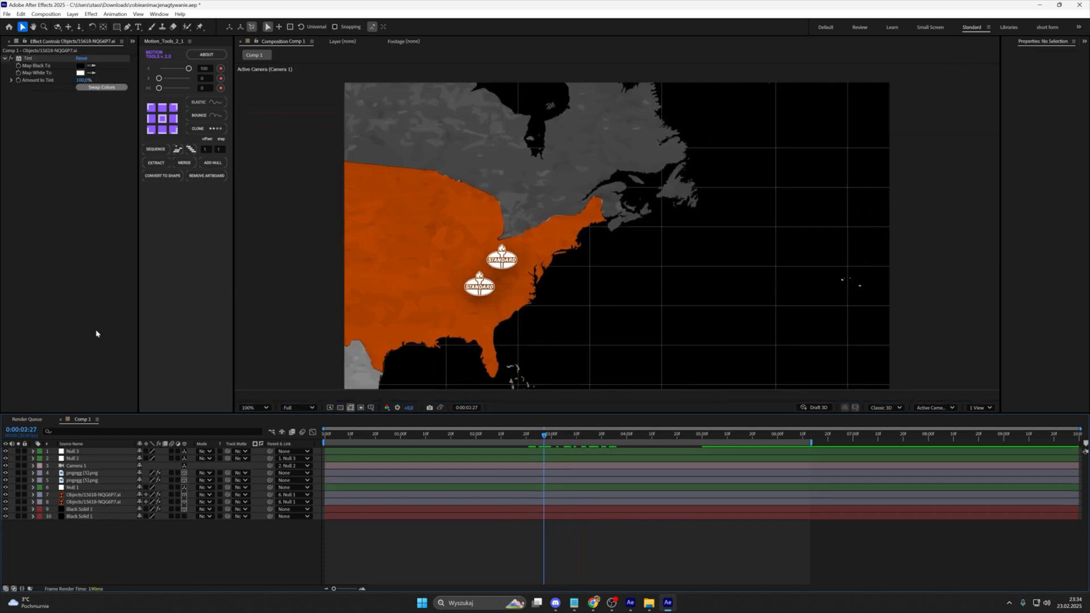
pyautogui.click(128, 28)
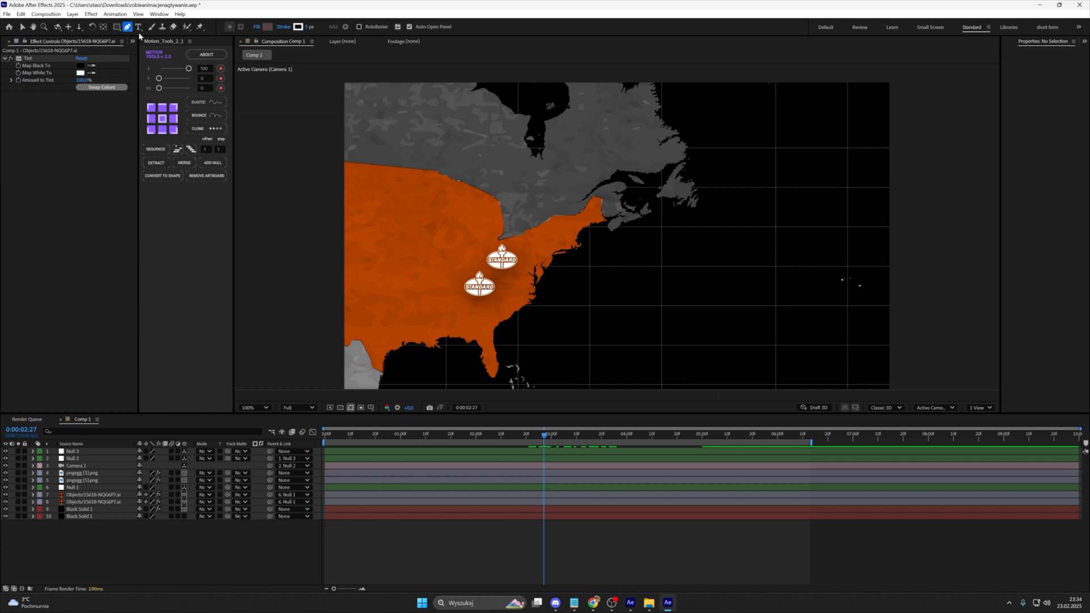
pyautogui.click(515, 259)
pyautogui.moveTo(802, 223); pyautogui.dragTo(848, 268)
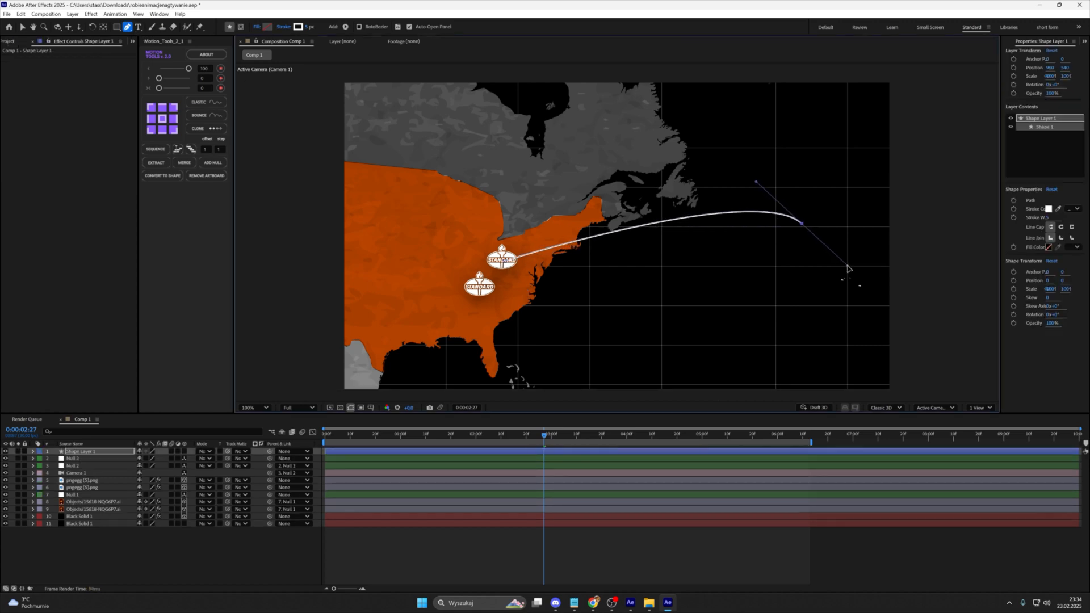
pyautogui.click(184, 451)
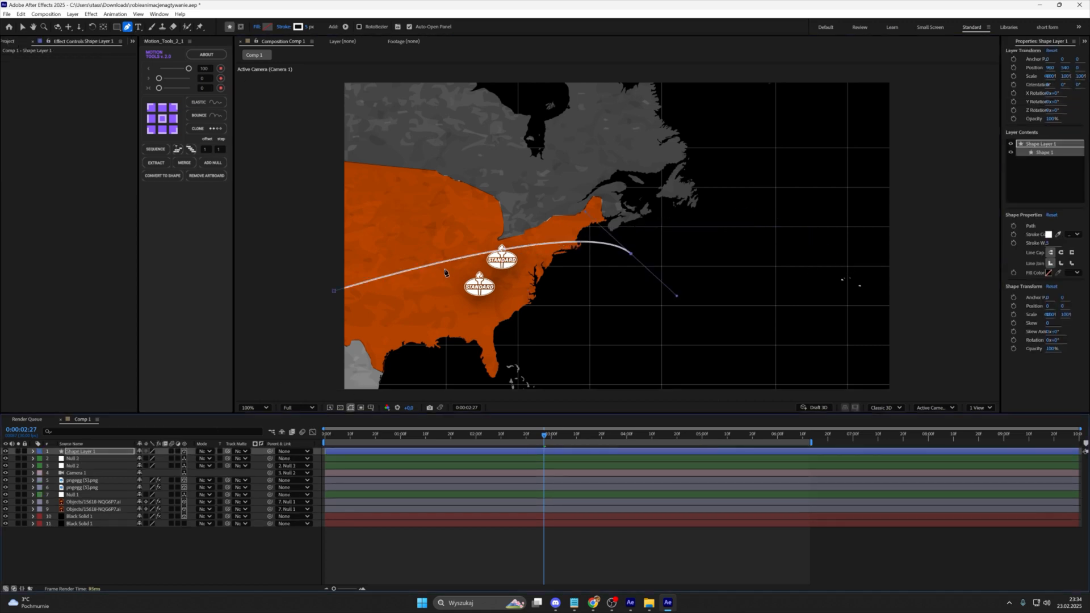
pyautogui.press('v')
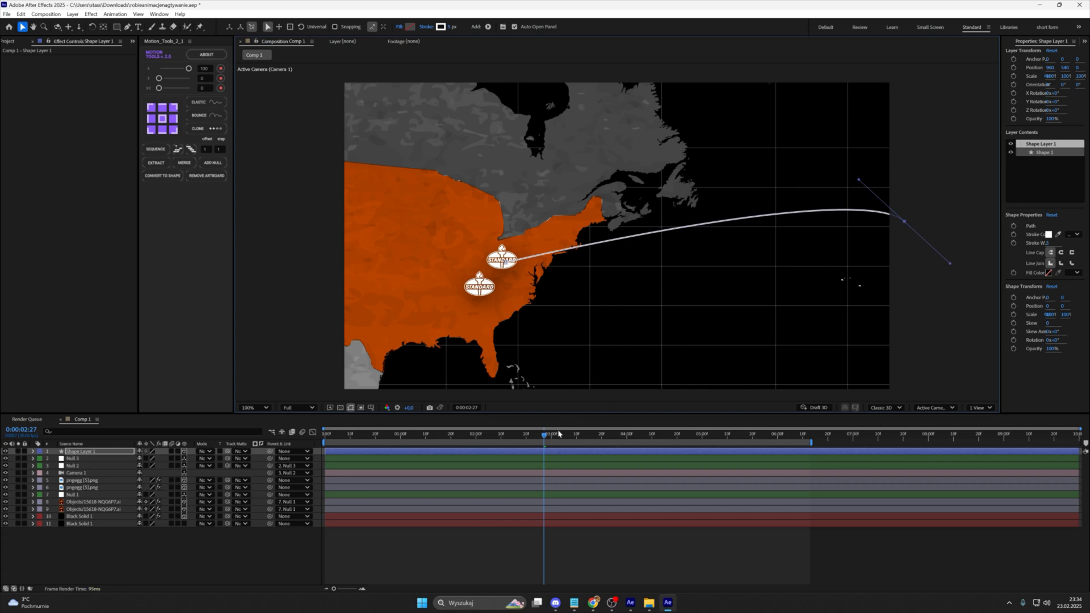
# Step: Go to 3:11 and set the curved path's stroke width to 16 px
pyautogui.click(579, 434)
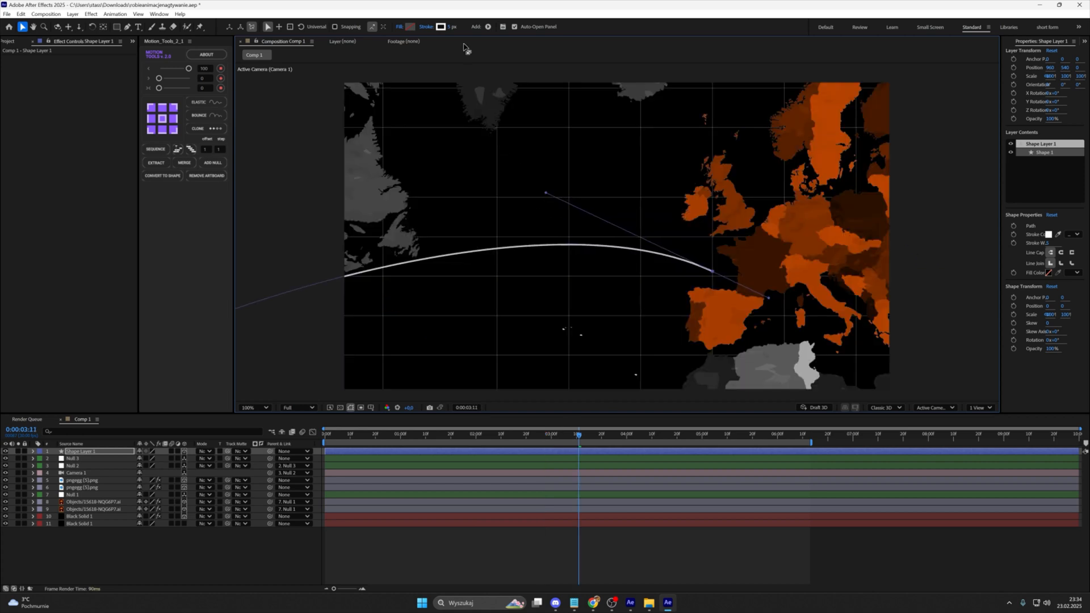
pyautogui.click(451, 28)
pyautogui.write('20')
pyautogui.press('Return')
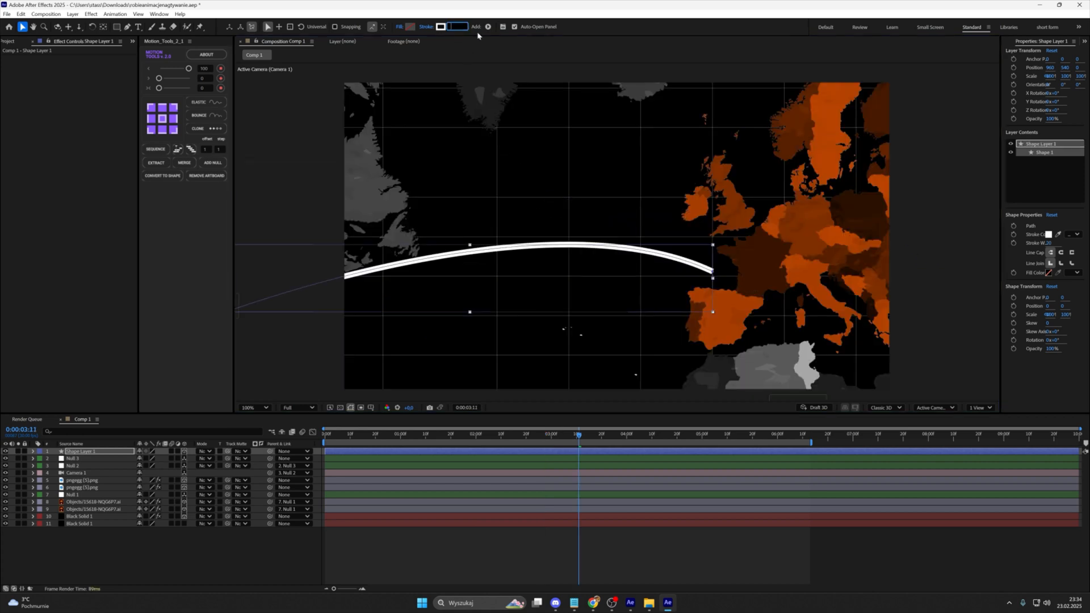
pyautogui.write('16')
pyautogui.press('Return')
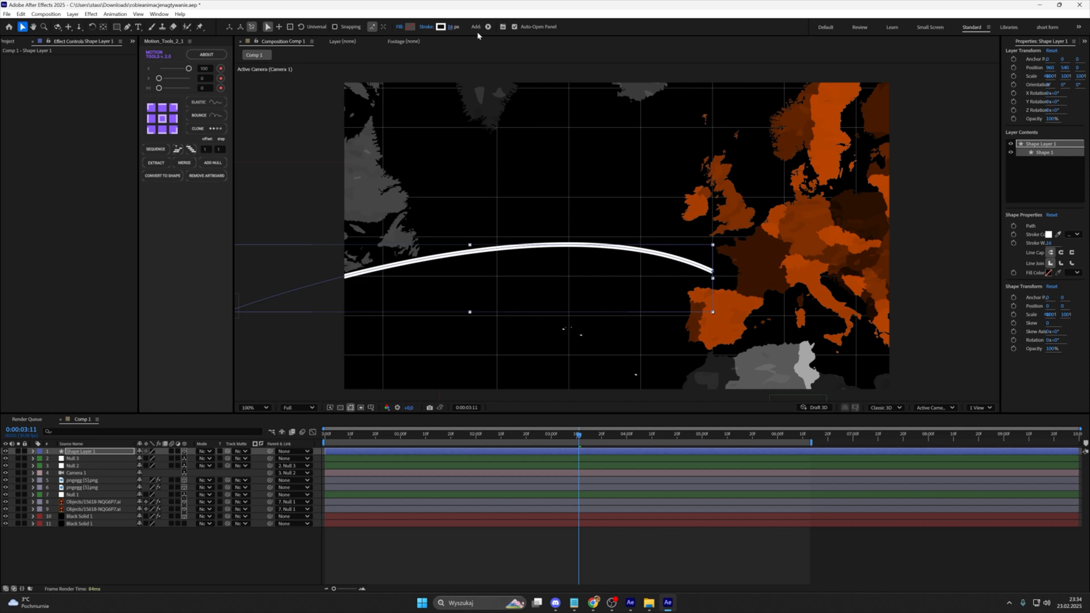
# Step: Add dashes to the path's stroke with a dash length of 30, collapse the layer, and check the line at 3:04
pyautogui.click(33, 451)
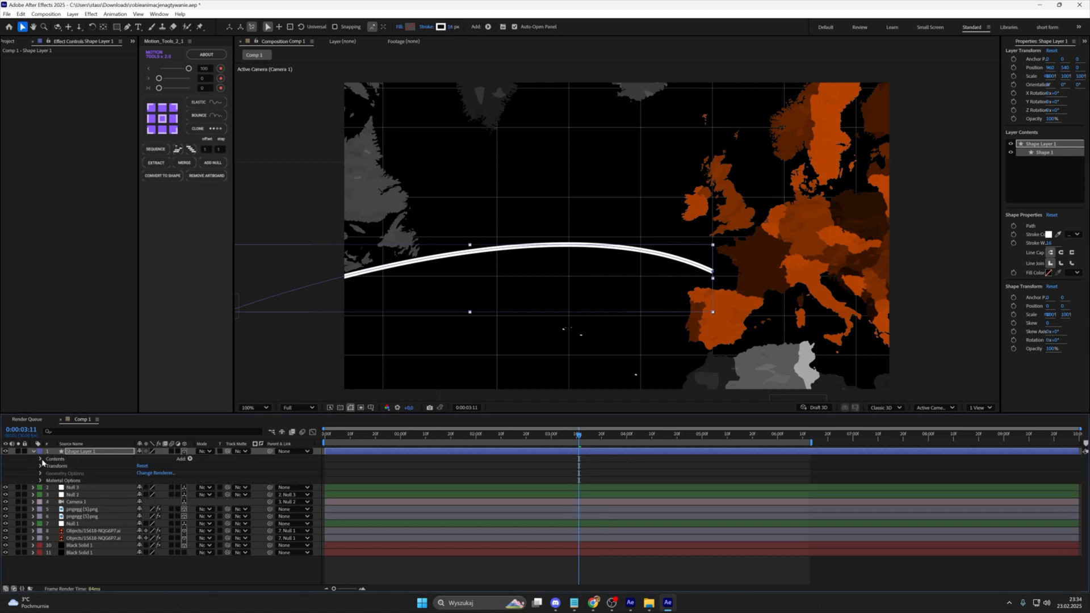
pyautogui.click(39, 459)
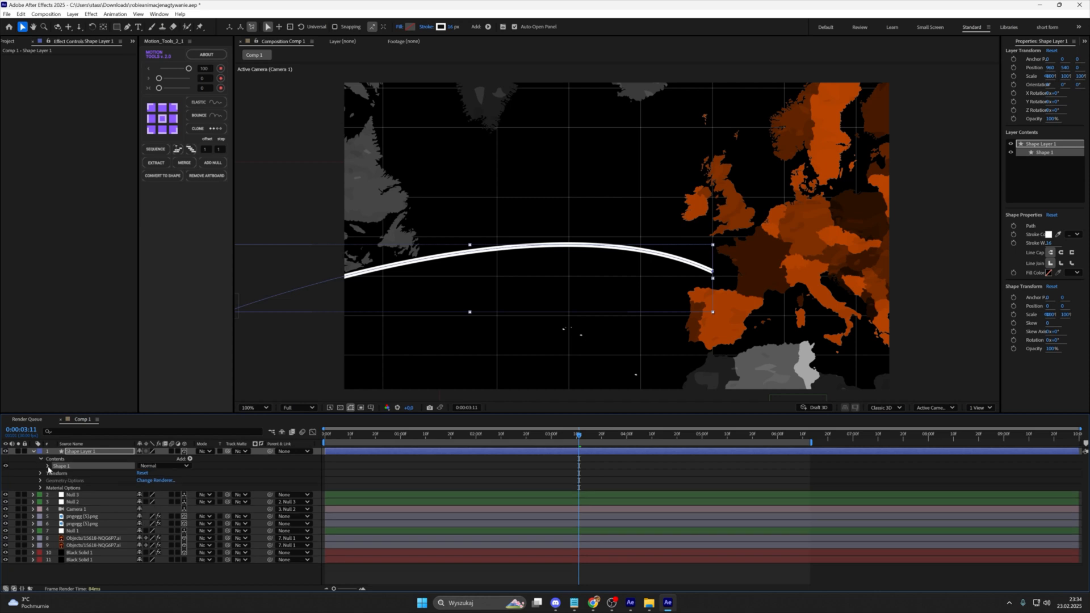
pyautogui.click(49, 466)
pyautogui.click(55, 481)
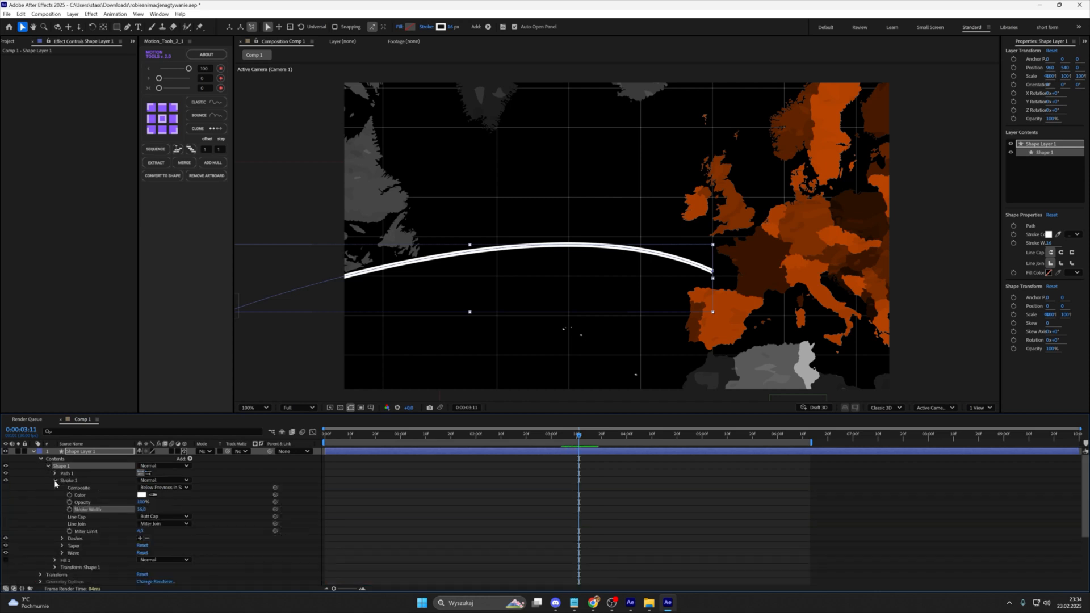
pyautogui.click(85, 539)
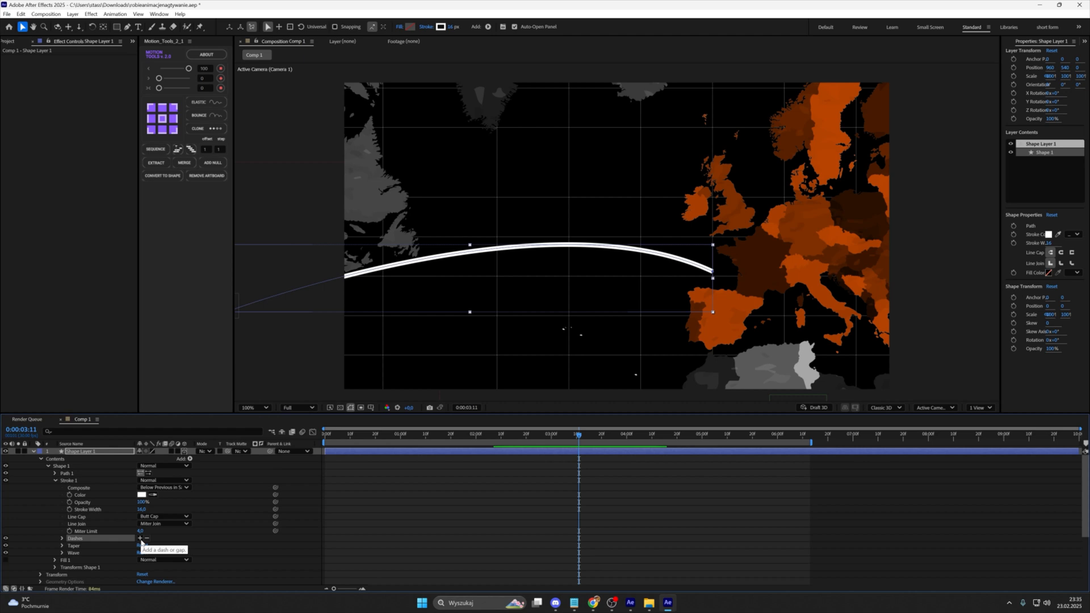
pyautogui.click(139, 538)
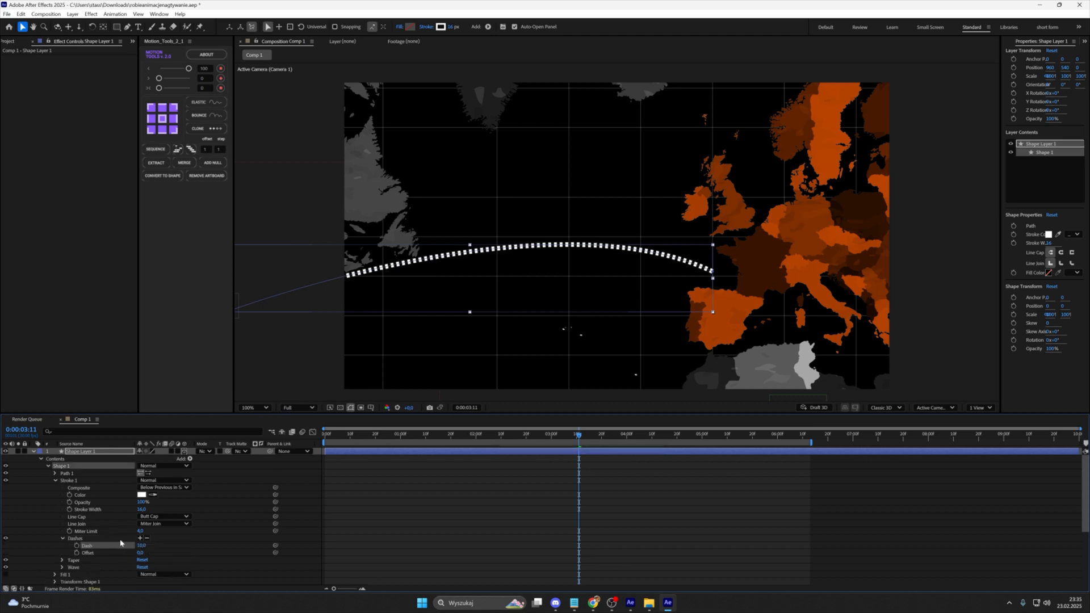
pyautogui.moveTo(142, 545); pyautogui.dragTo(151, 545)
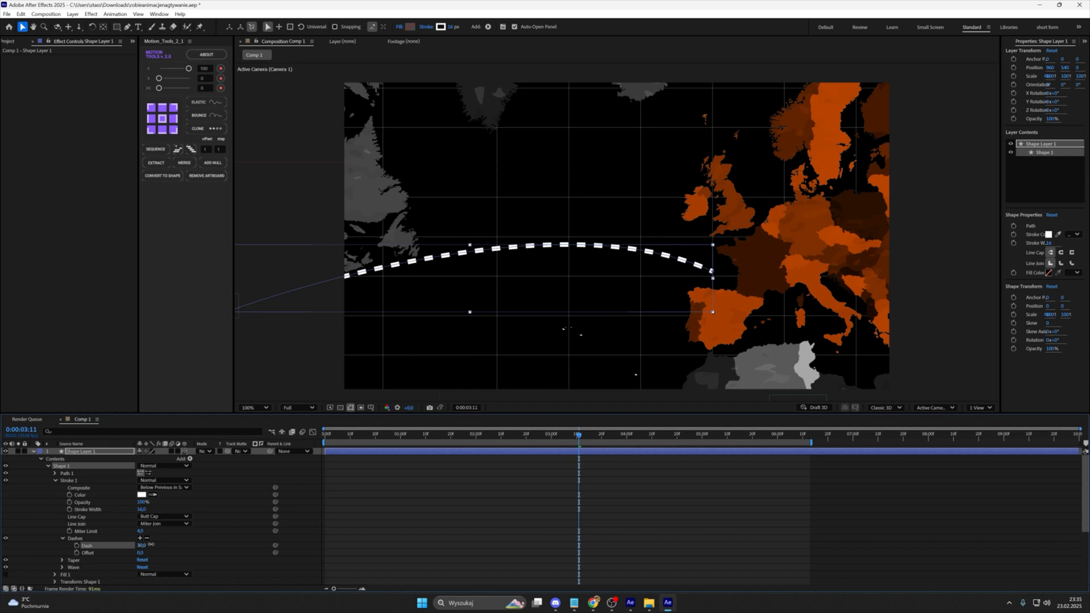
pyautogui.click(33, 452)
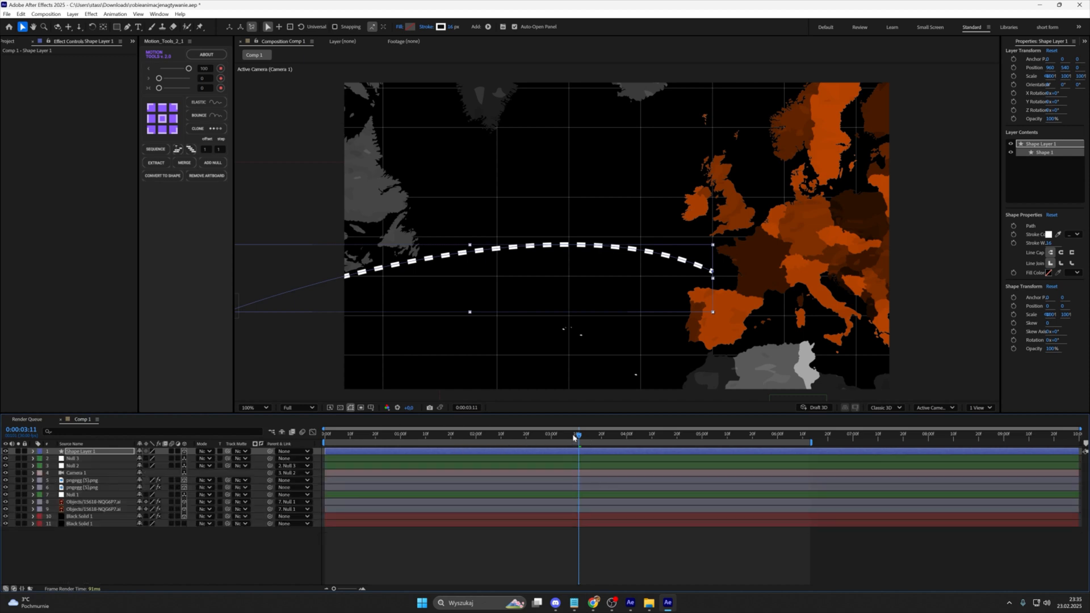
pyautogui.moveTo(574, 437)
pyautogui.mouseDown()
pyautogui.moveTo(531, 437)
pyautogui.moveTo(562, 437)
pyautogui.mouseUp()
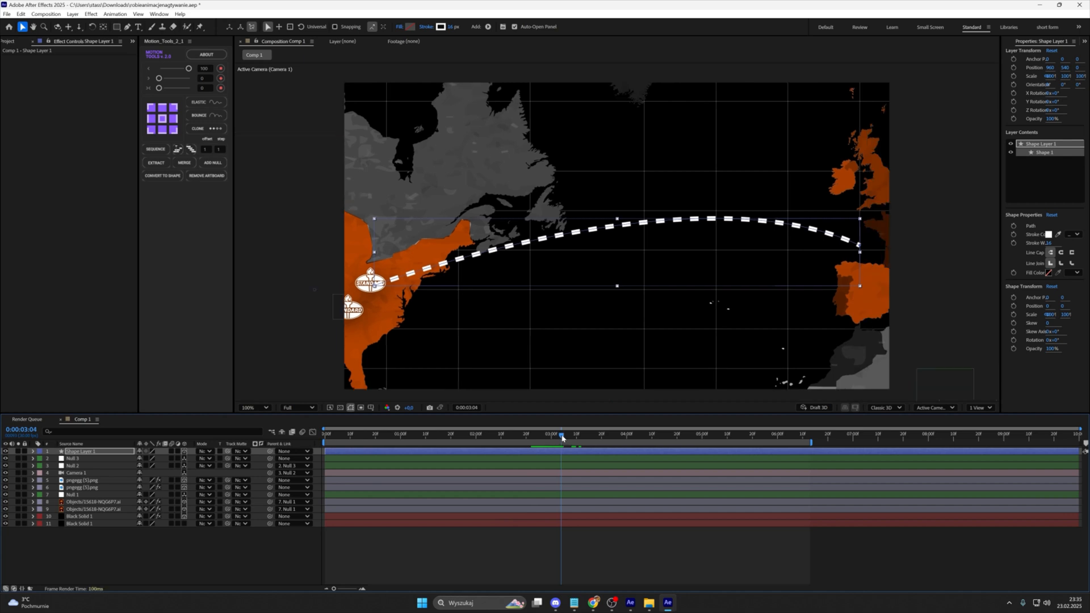
# Step: Add Trim Paths to the dashed line's Shape 1 group and reduce its End value to 0%
pyautogui.click(32, 452)
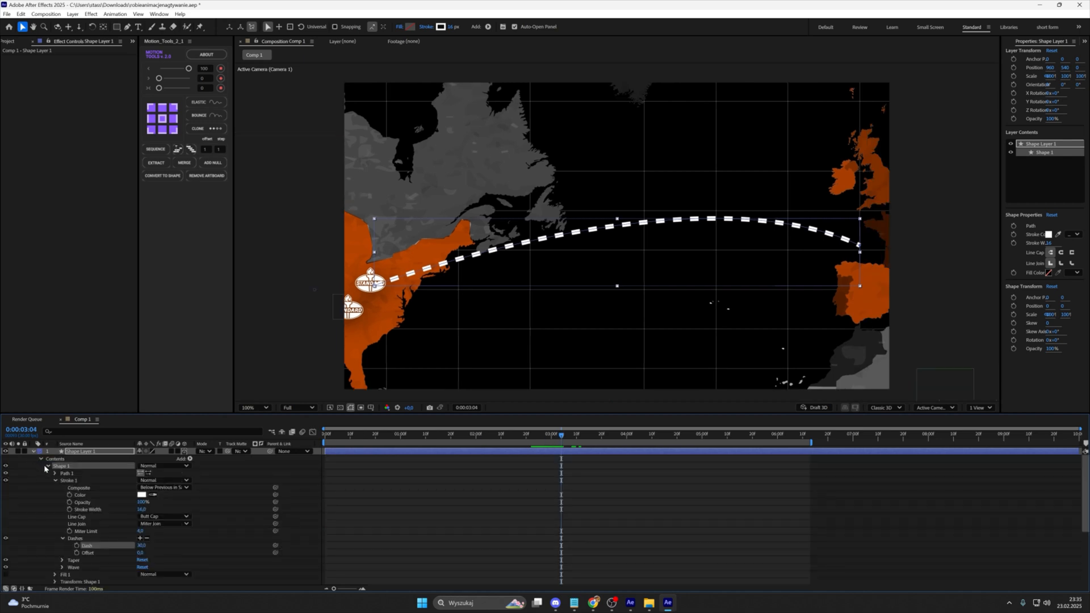
pyautogui.click(48, 465)
pyautogui.click(190, 458)
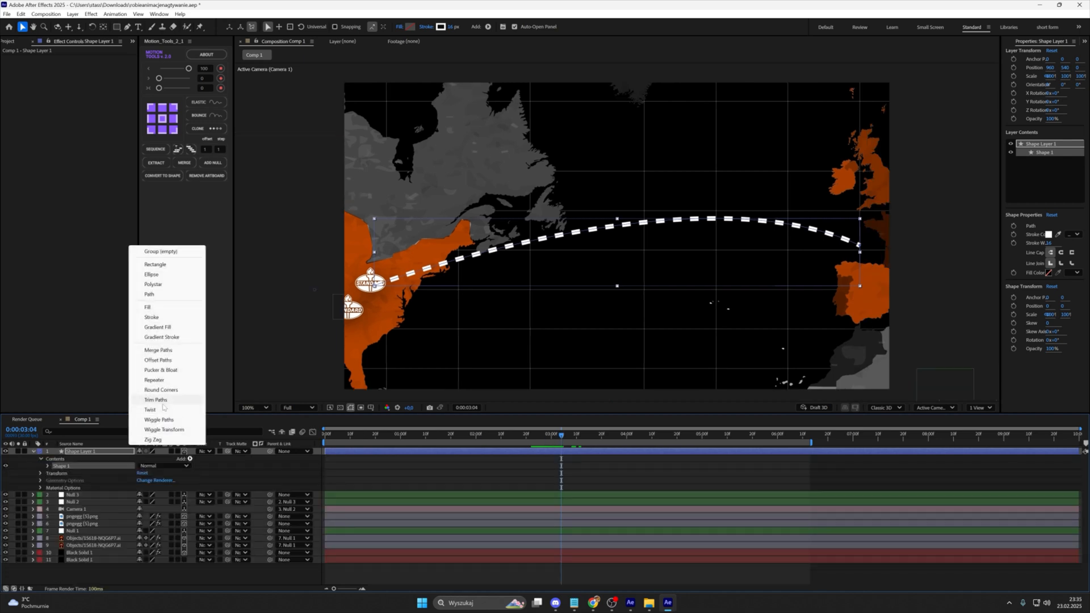
pyautogui.click(161, 400)
pyautogui.click(55, 487)
pyautogui.click(55, 480)
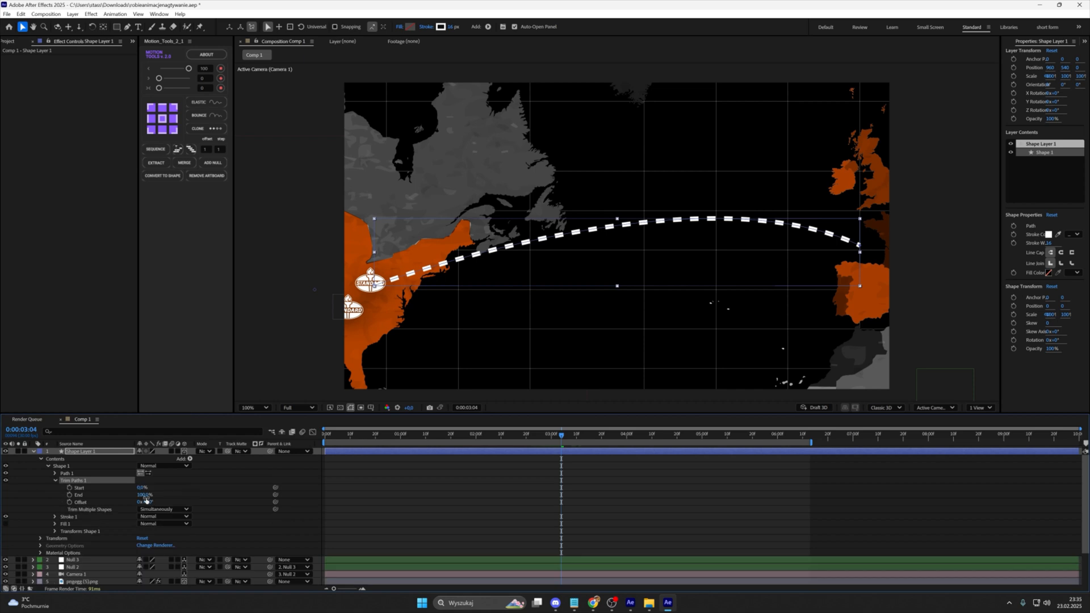
pyautogui.moveTo(146, 496); pyautogui.dragTo(93, 499)
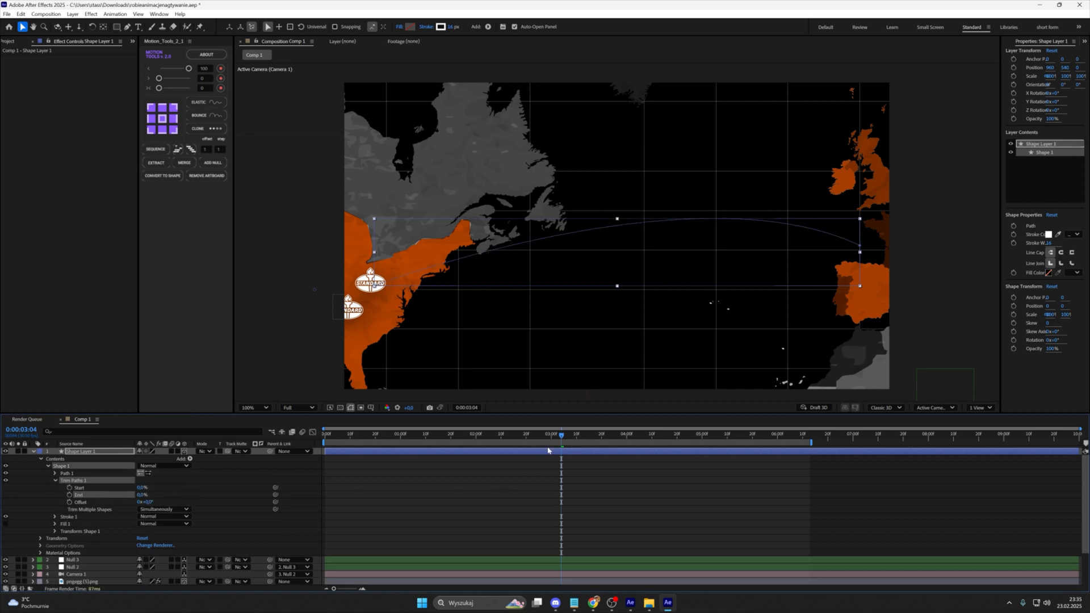
# Step: Keyframe the dashed line's Trim Paths End at 2:00 and at 4:28, raising it to 100%
pyautogui.moveTo(557, 437); pyautogui.dragTo(476, 442)
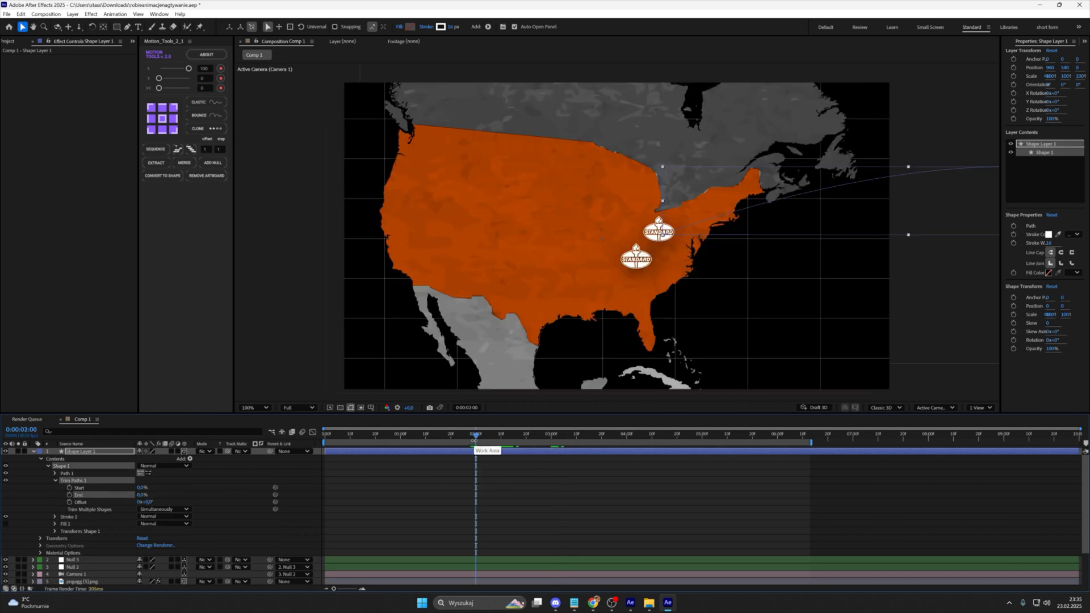
pyautogui.click(69, 494)
pyautogui.moveTo(502, 435); pyautogui.dragTo(698, 450)
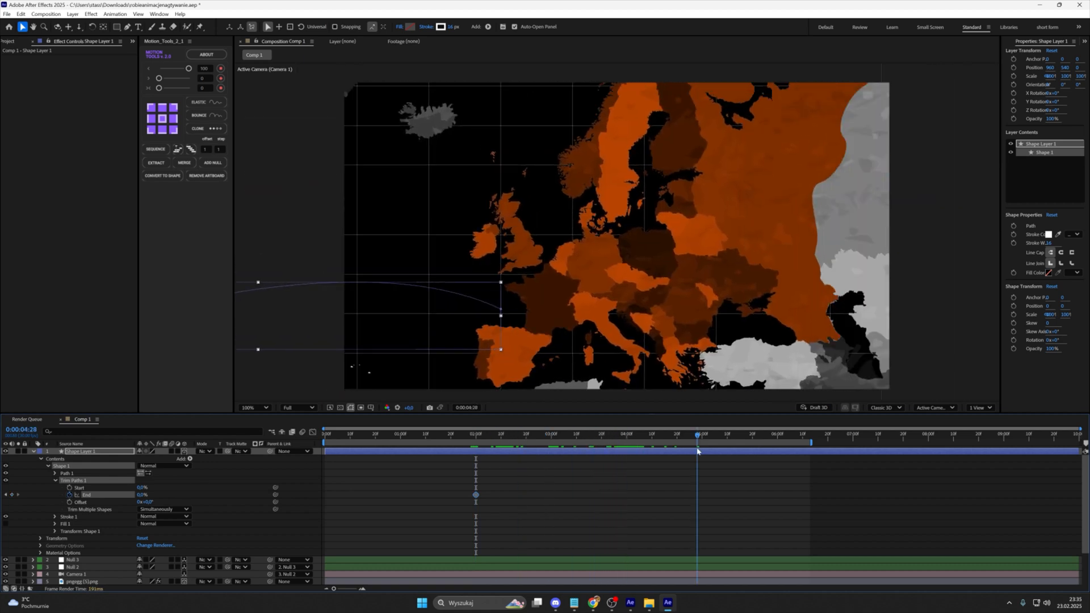
pyautogui.click(11, 495)
pyautogui.click(660, 502)
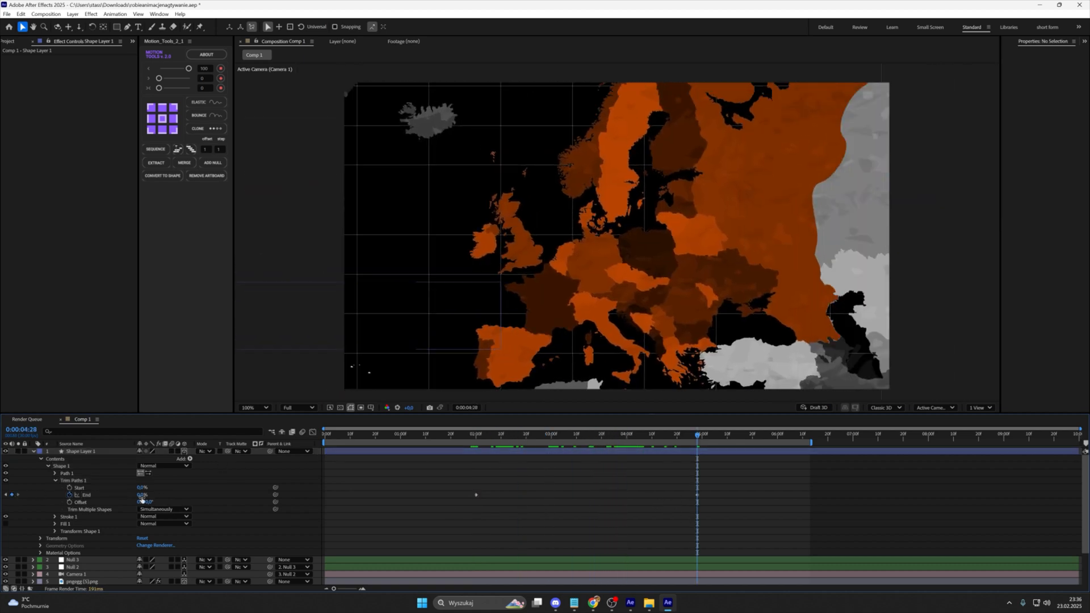
pyautogui.click(104, 495)
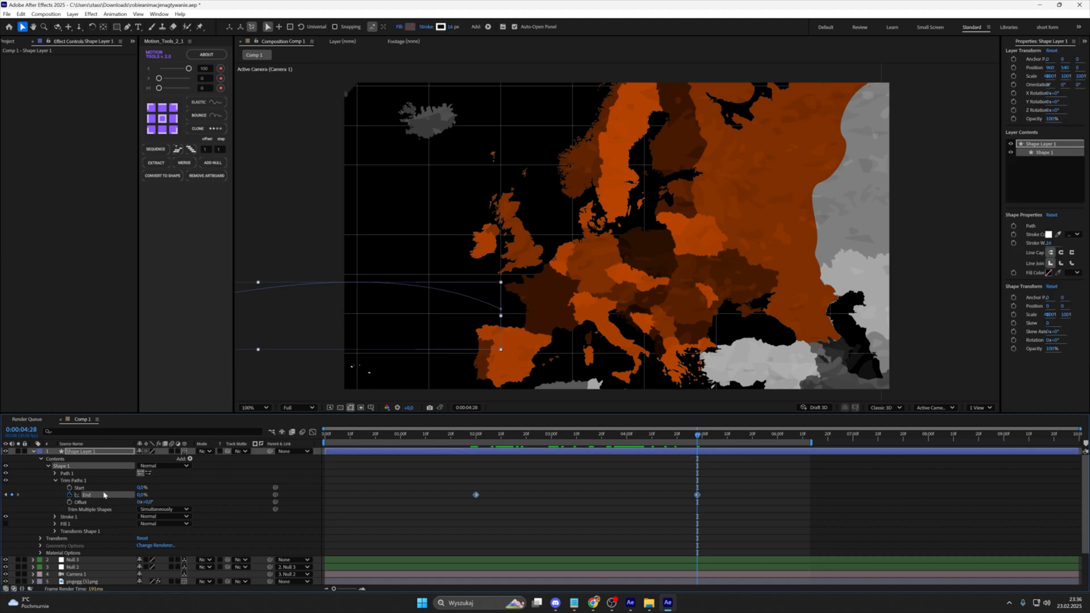
pyautogui.moveTo(141, 495); pyautogui.dragTo(267, 501)
pyautogui.click(490, 525)
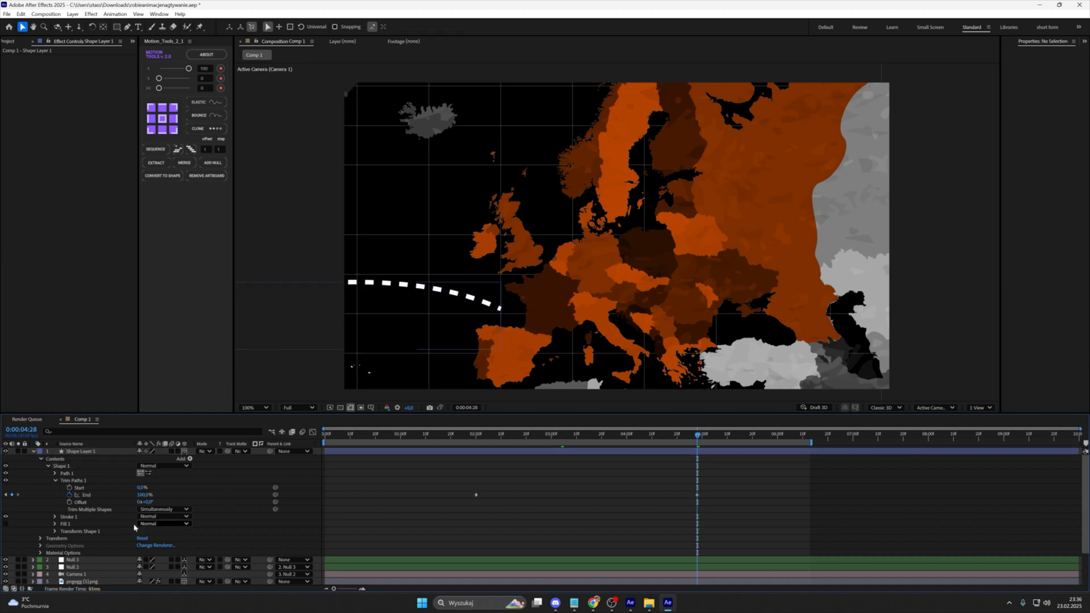
# Step: Set the Trim Paths End keyframe at 2:00 back to 0% and check the line's growth around 3:09
pyautogui.press('j')
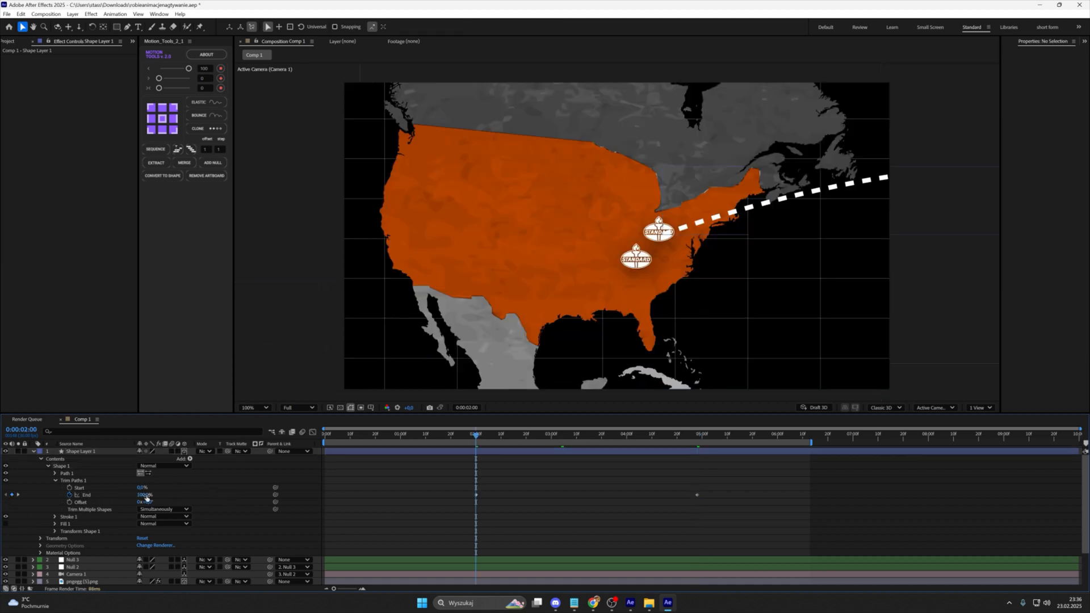
pyautogui.click(476, 494)
pyautogui.click(564, 438)
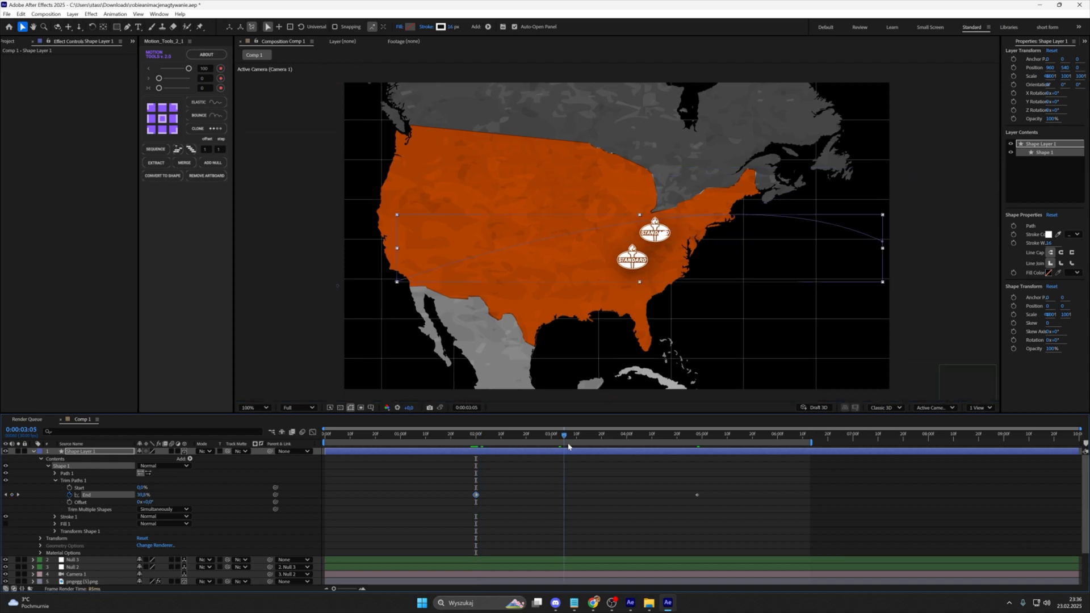
pyautogui.moveTo(569, 447); pyautogui.dragTo(577, 447)
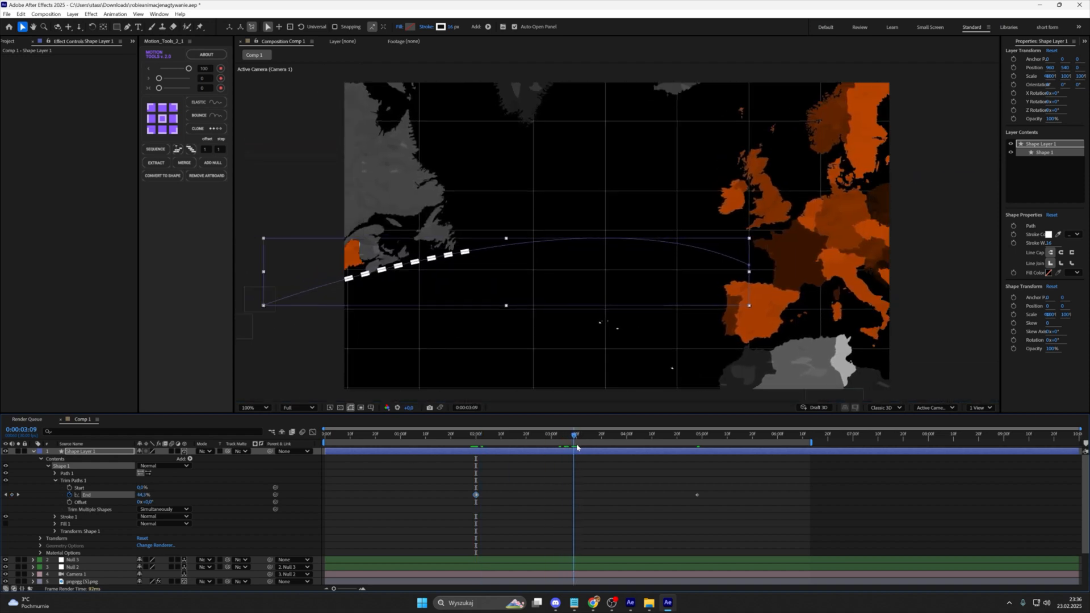
# Step: Ease both Trim Paths End keyframes to near-zero speed with longer influence in the speed graph, and preview the animation from the start
pyautogui.click(313, 432)
pyautogui.moveTo(494, 455); pyautogui.dragTo(538, 565)
pyautogui.moveTo(678, 503); pyautogui.dragTo(613, 561)
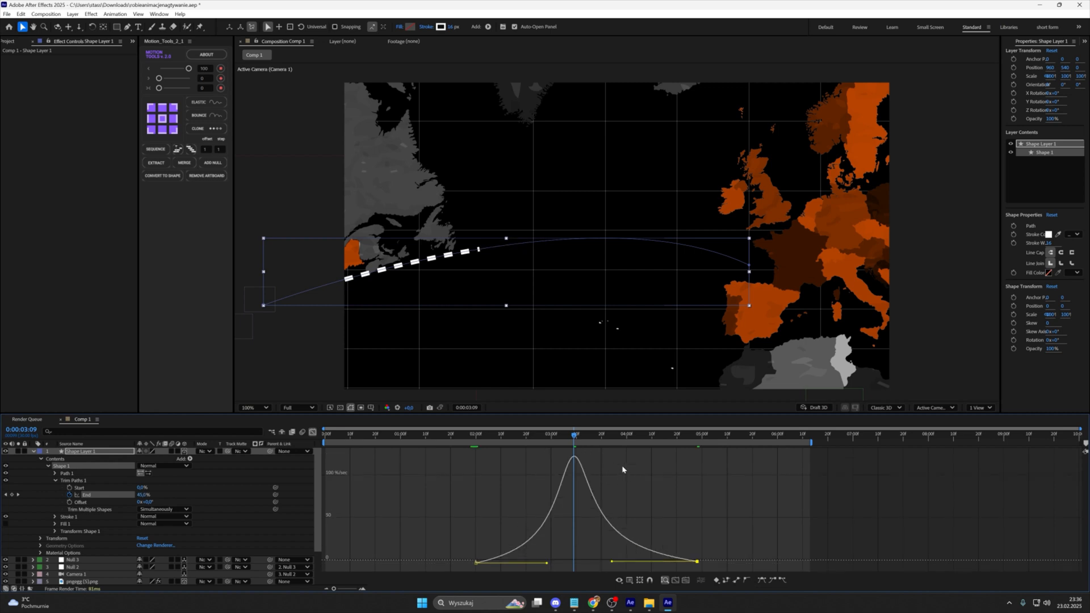
pyautogui.moveTo(575, 440); pyautogui.dragTo(324, 449)
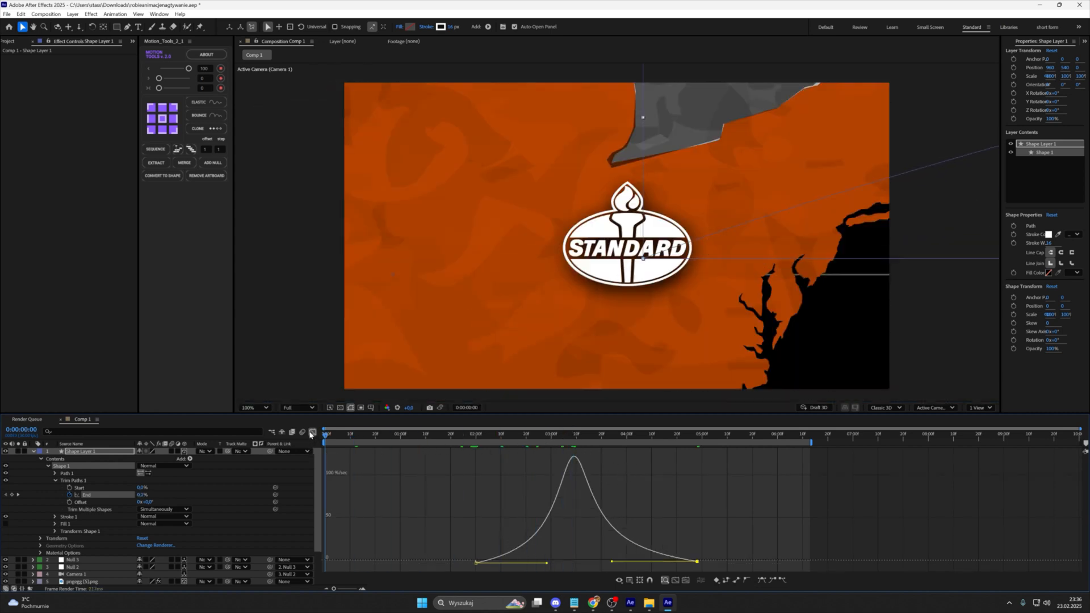
pyautogui.click(313, 432)
pyautogui.click(381, 464)
pyautogui.press('space')
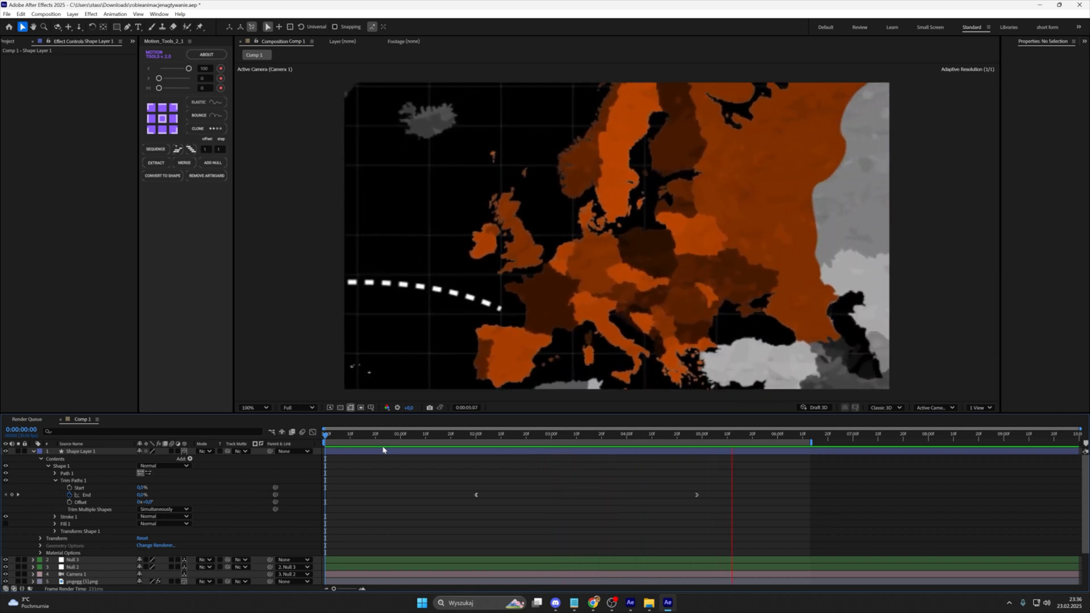
pyautogui.press('space')
# Step: Change the Grid effect's color on the upper Black Solid 1 layer to BB3000
pyautogui.scroll(-3, 110, 568)
pyautogui.click(109, 576)
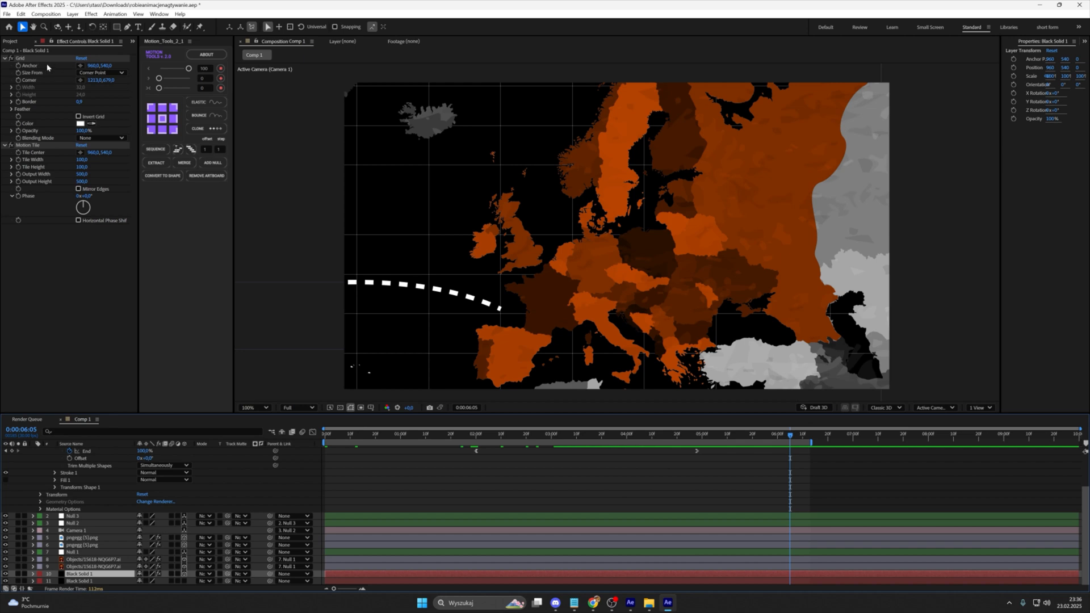
pyautogui.click(20, 59)
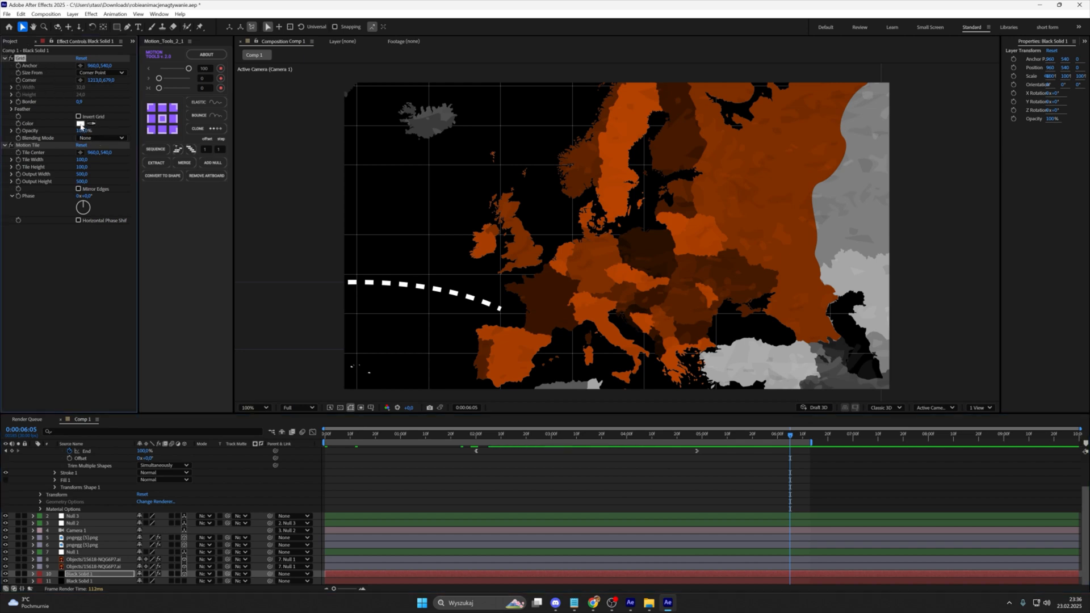
pyautogui.click(80, 123)
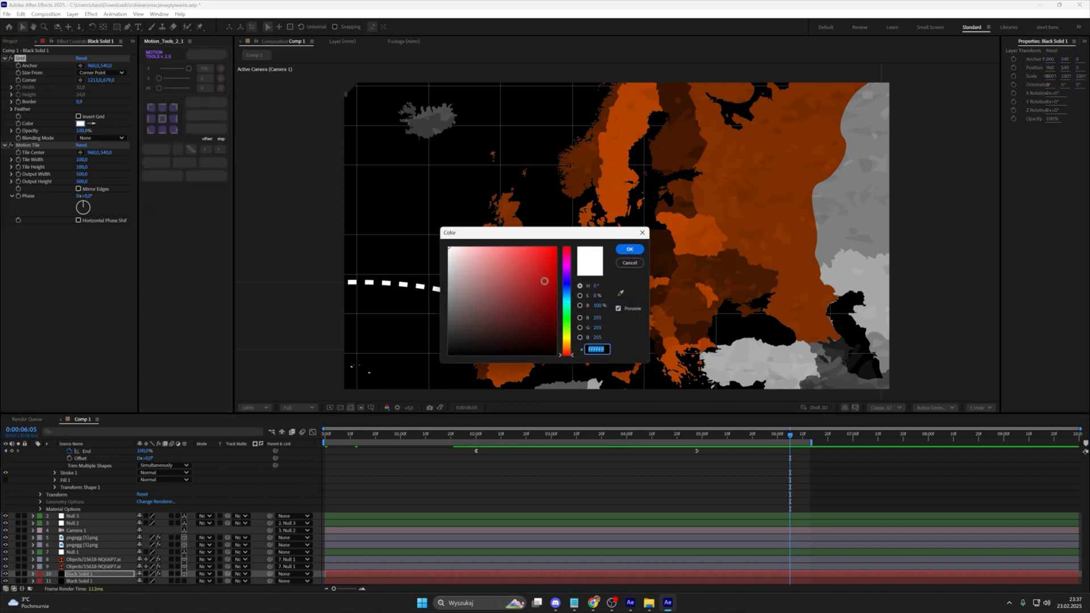
pyautogui.write('BB3000')
pyautogui.click(612, 279)
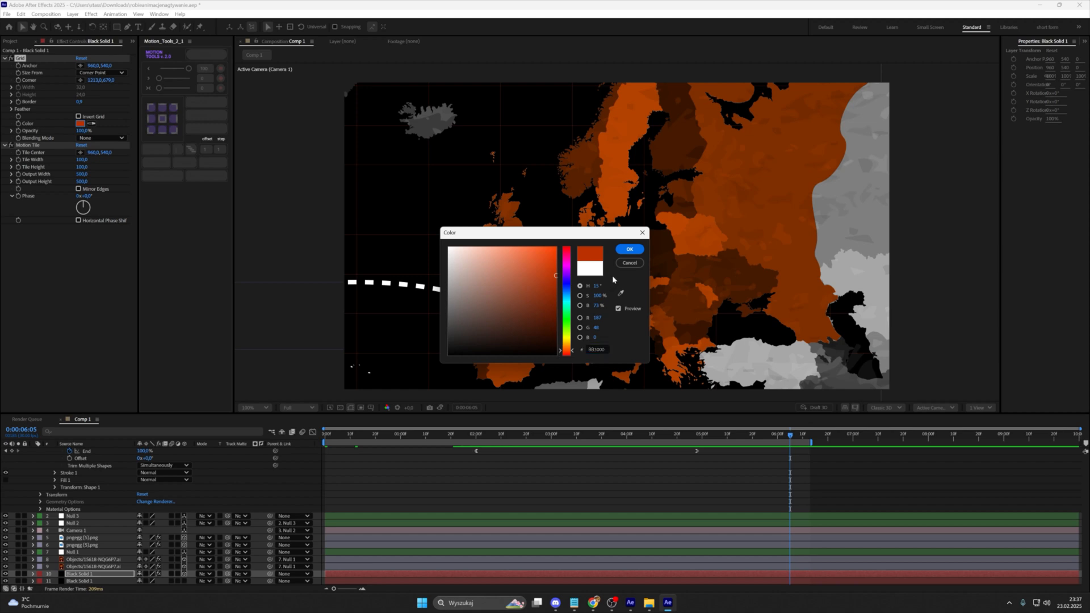
pyautogui.click(630, 249)
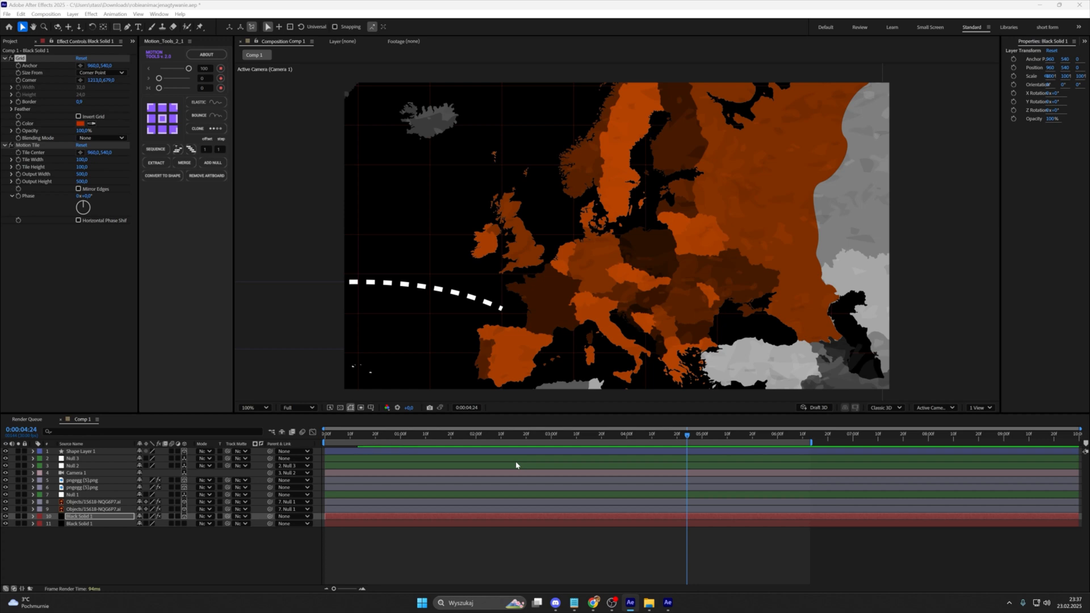
# Step: Move the dashed line's layer directly below Camera 1 and add a new parent null for Null 3
pyautogui.moveTo(99, 452); pyautogui.dragTo(102, 476)
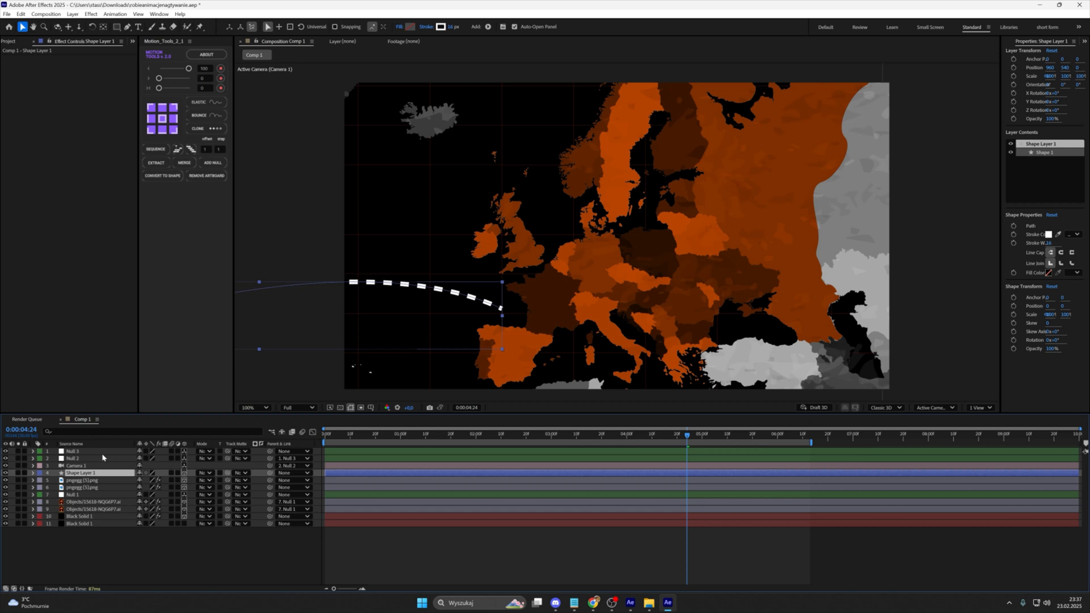
pyautogui.click(102, 452)
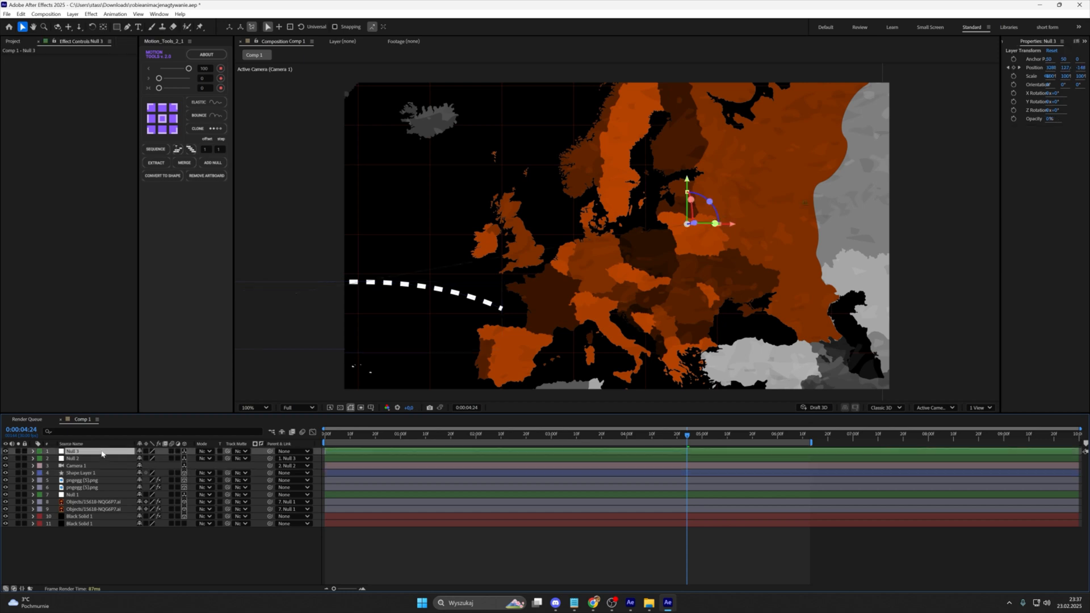
pyautogui.click(218, 168)
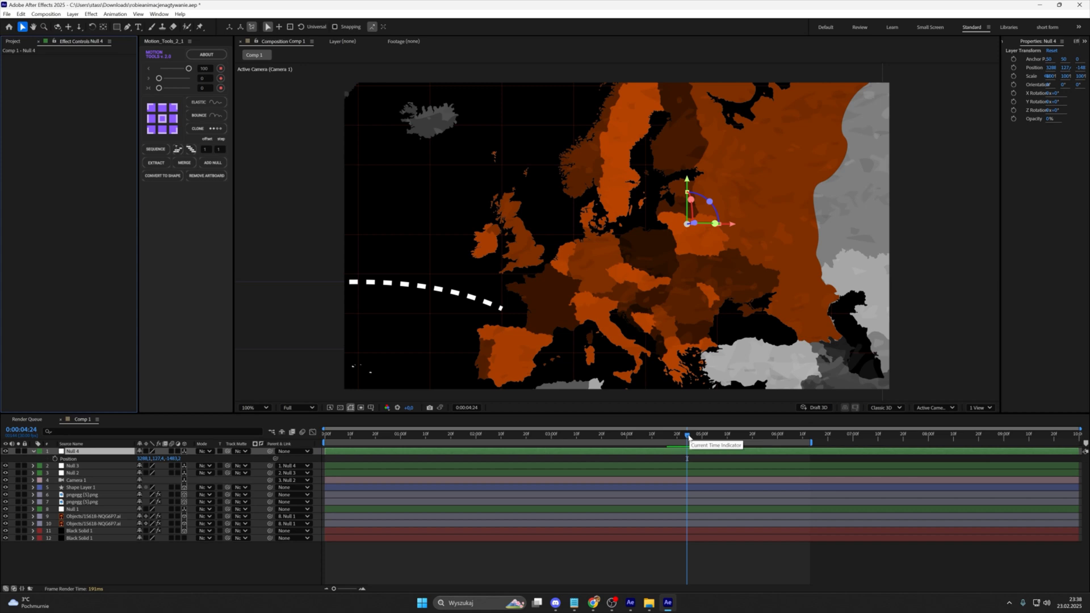
# Step: Keyframe the new null's position at 4:15, and at 7:11 pull it back to about 2745, 362, -4107 to frame both continents
pyautogui.moveTo(688, 437); pyautogui.dragTo(666, 448)
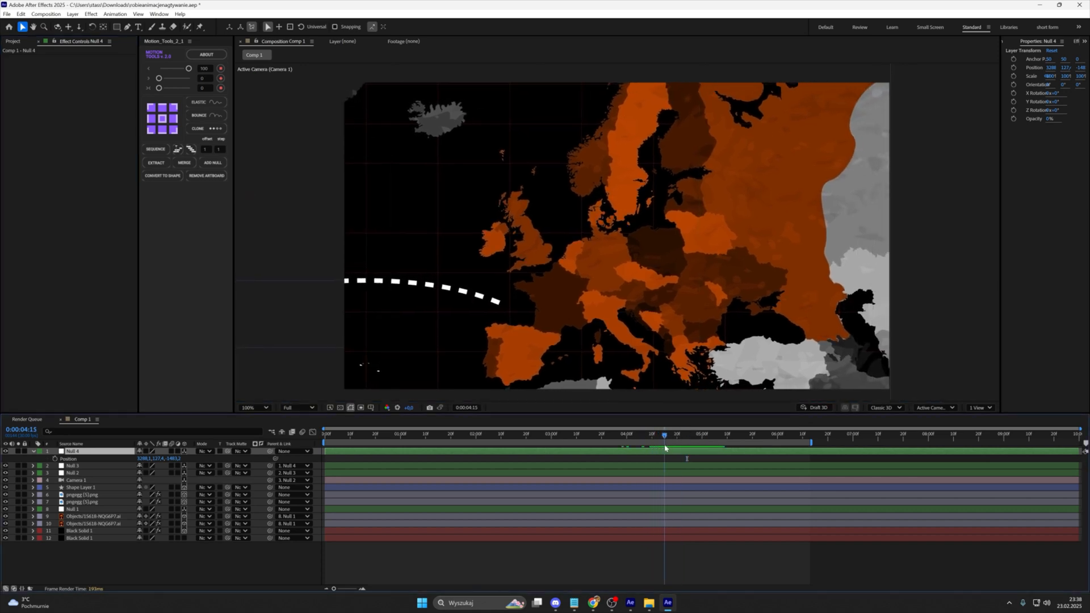
pyautogui.click(55, 459)
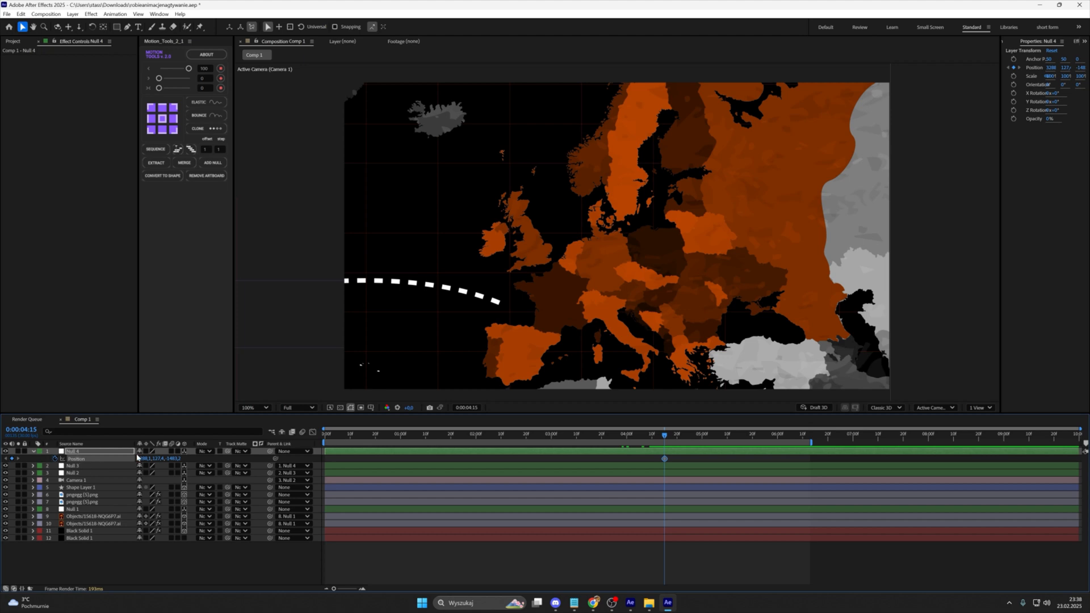
pyautogui.moveTo(722, 442); pyautogui.dragTo(878, 461)
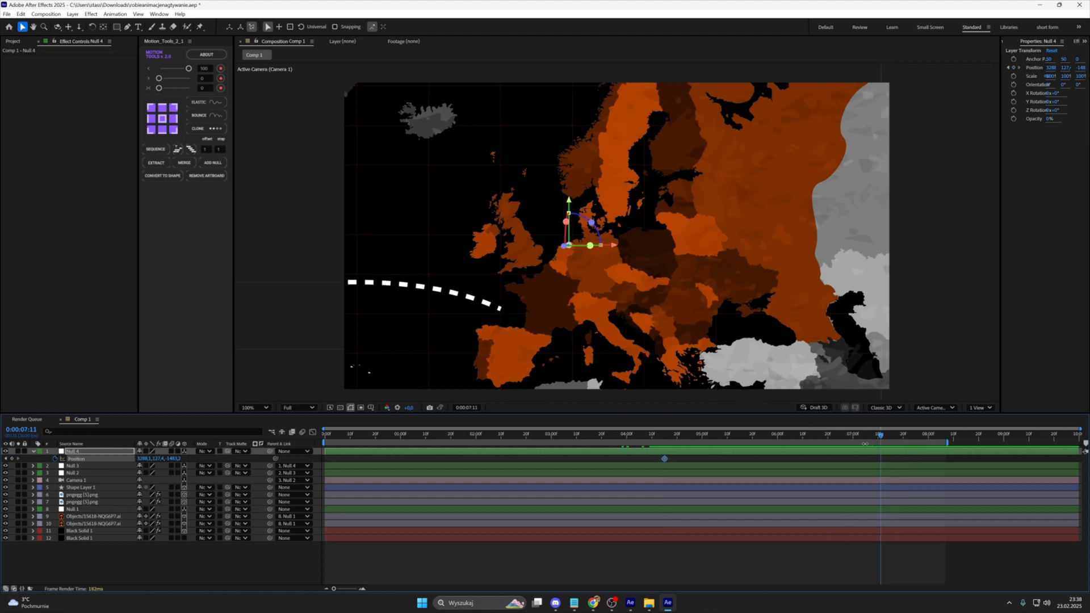
pyautogui.click(12, 459)
pyautogui.moveTo(173, 459); pyautogui.dragTo(2, 495)
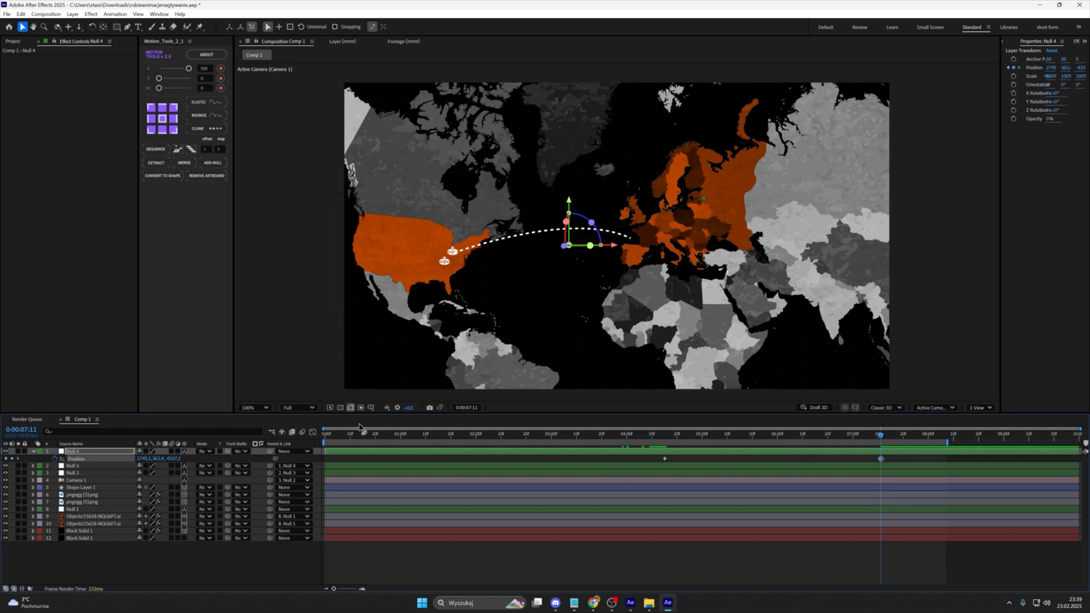
# Step: Ease the new null's two position keyframes to near-zero speed with longer influence in the speed graph
pyautogui.click(313, 432)
pyautogui.moveTo(682, 455); pyautogui.dragTo(749, 562)
pyautogui.moveTo(861, 527); pyautogui.dragTo(806, 565)
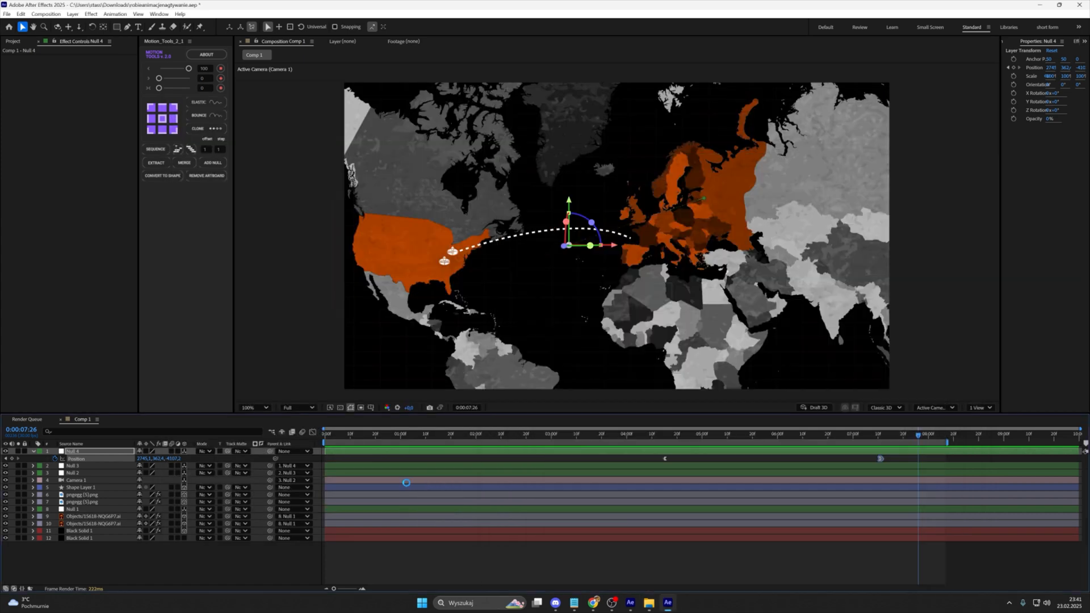
# Step: Paste the portrait image Adobe Express - file.png at 7:26, make it 3D, and bring it forward to X 2684, Z -2854
pyautogui.hotkey('ctrl', 'v')
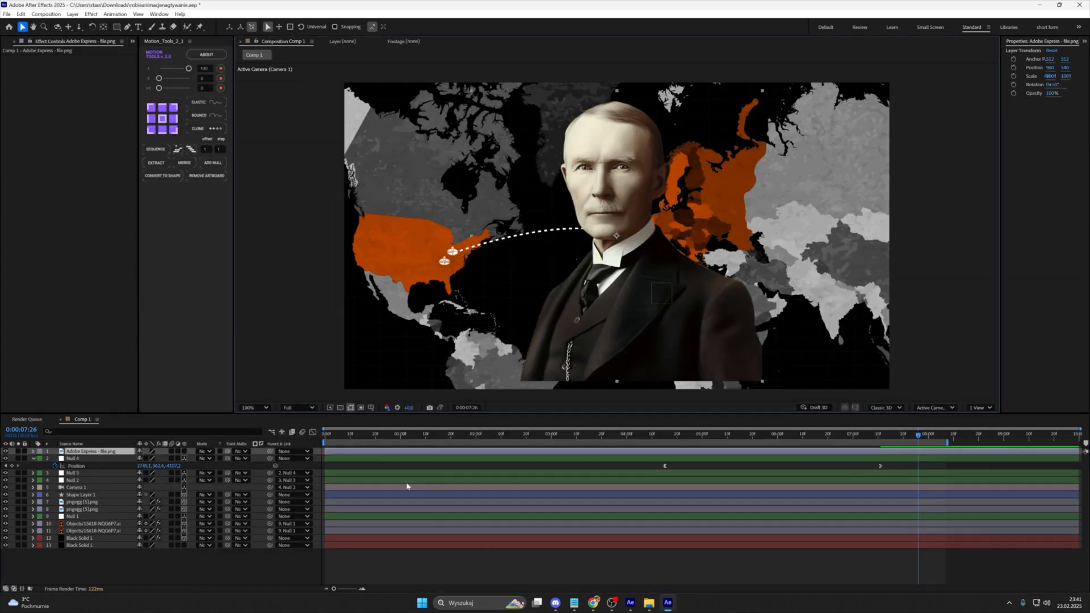
pyautogui.click(185, 452)
pyautogui.click(185, 452)
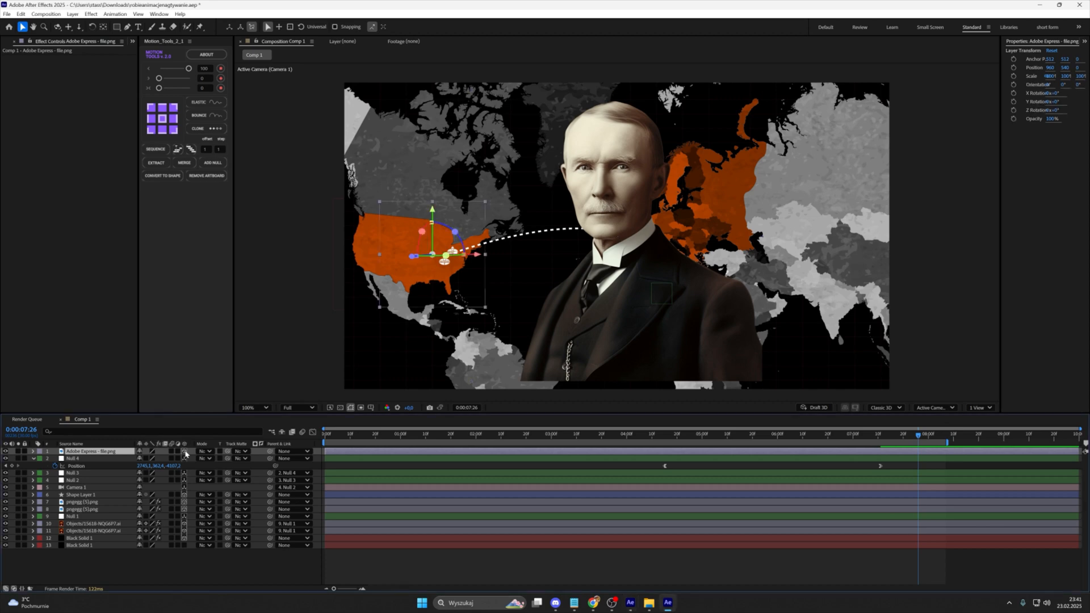
pyautogui.press('p')
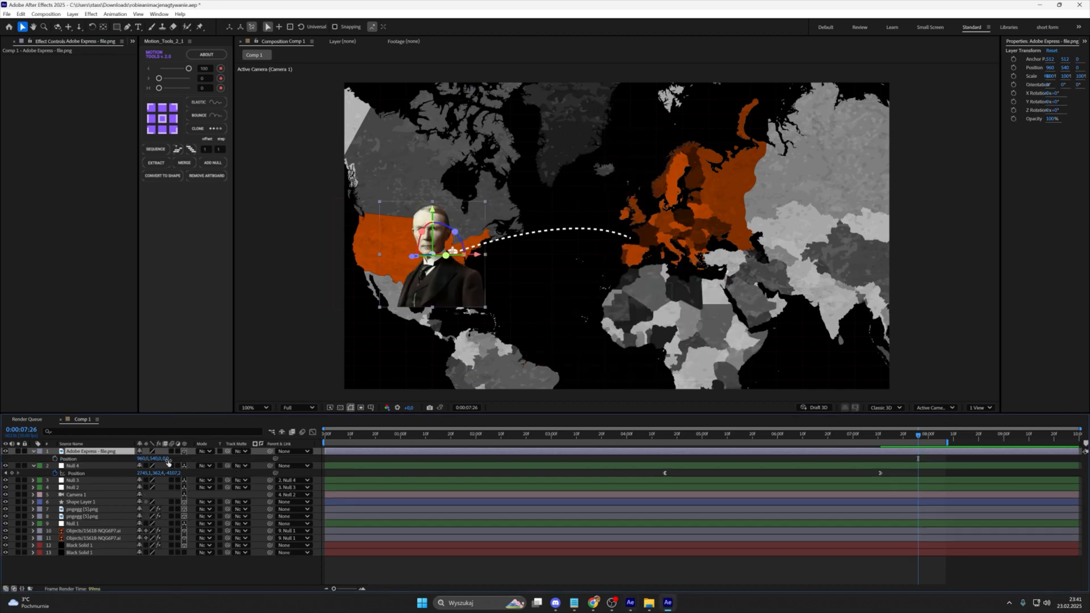
pyautogui.moveTo(164, 460); pyautogui.dragTo(0, 459)
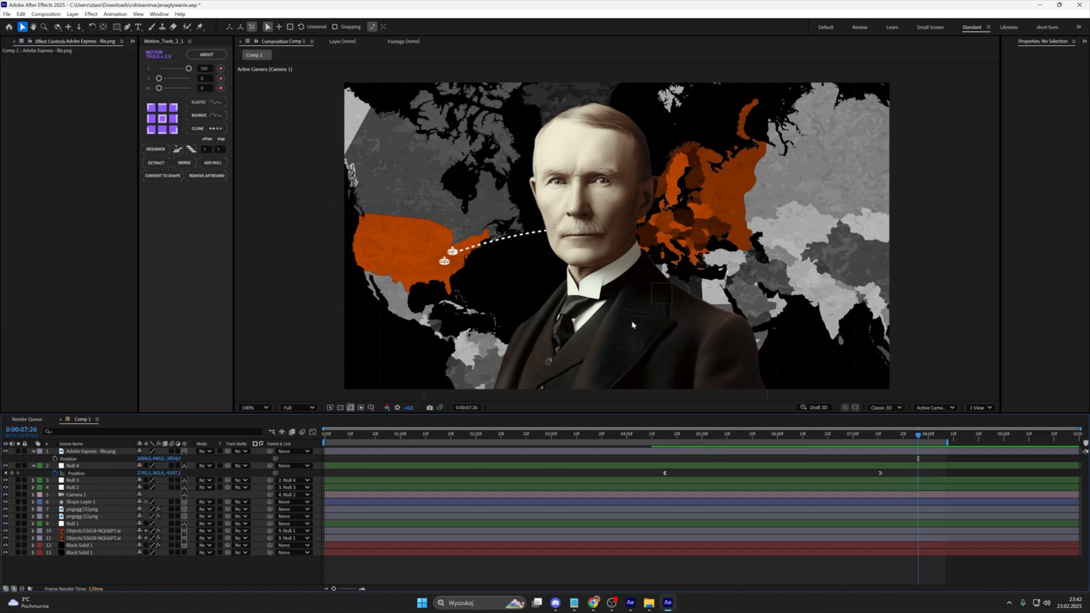
# Step: Add the vecteezy_money-bundle falling-dollars MP4 from File Explorer to the composition and shift its layer to start at about 4:00
pyautogui.hotkey('alt', 'Tab')
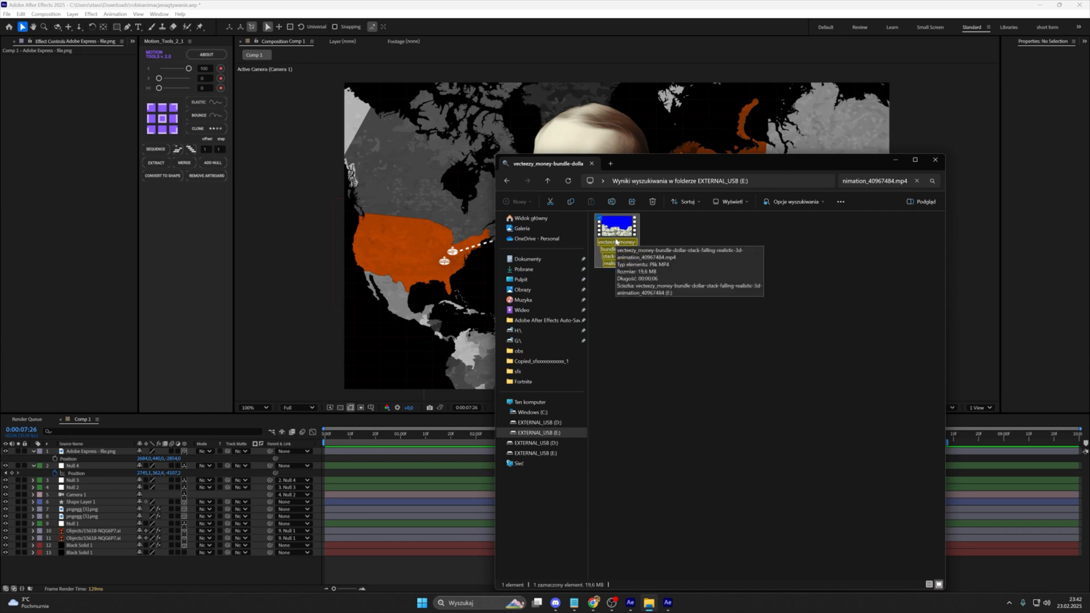
pyautogui.moveTo(616, 241); pyautogui.dragTo(446, 505)
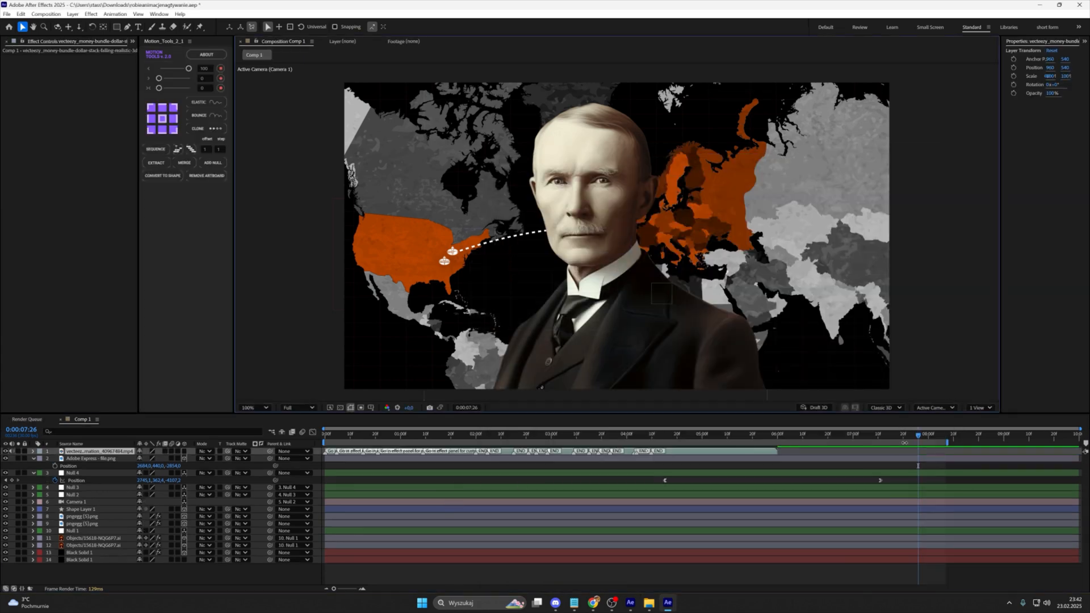
pyautogui.moveTo(540, 452); pyautogui.dragTo(841, 451)
pyautogui.moveTo(838, 435); pyautogui.dragTo(781, 436)
# Step: Apply Keylight to the money clip and sample its blue background as the screen colour
pyautogui.hotkey('ctrl', 'space')
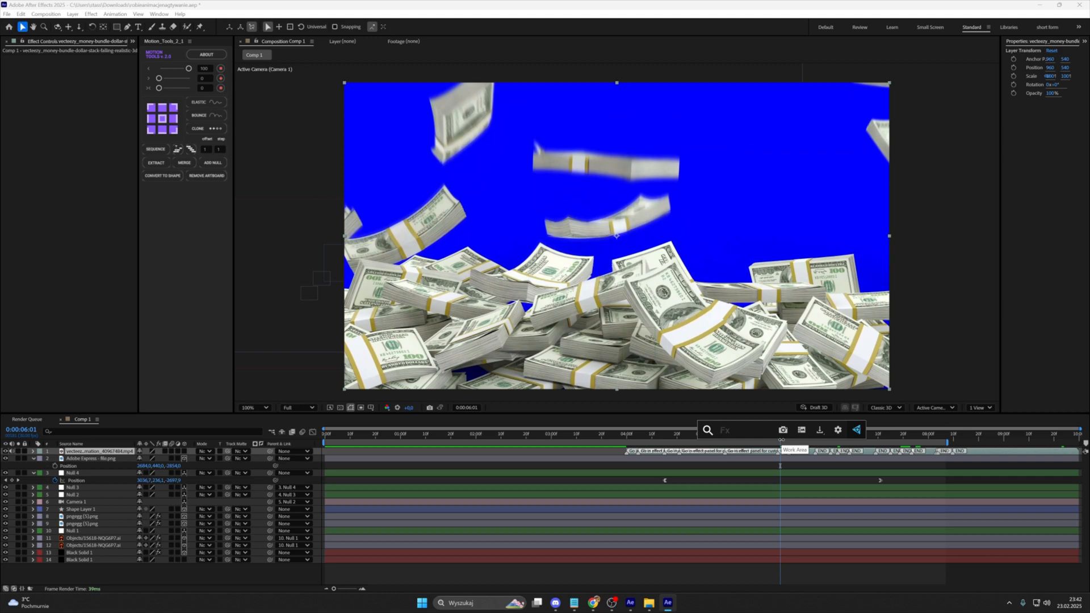
pyautogui.write('keylight')
pyautogui.press('Return')
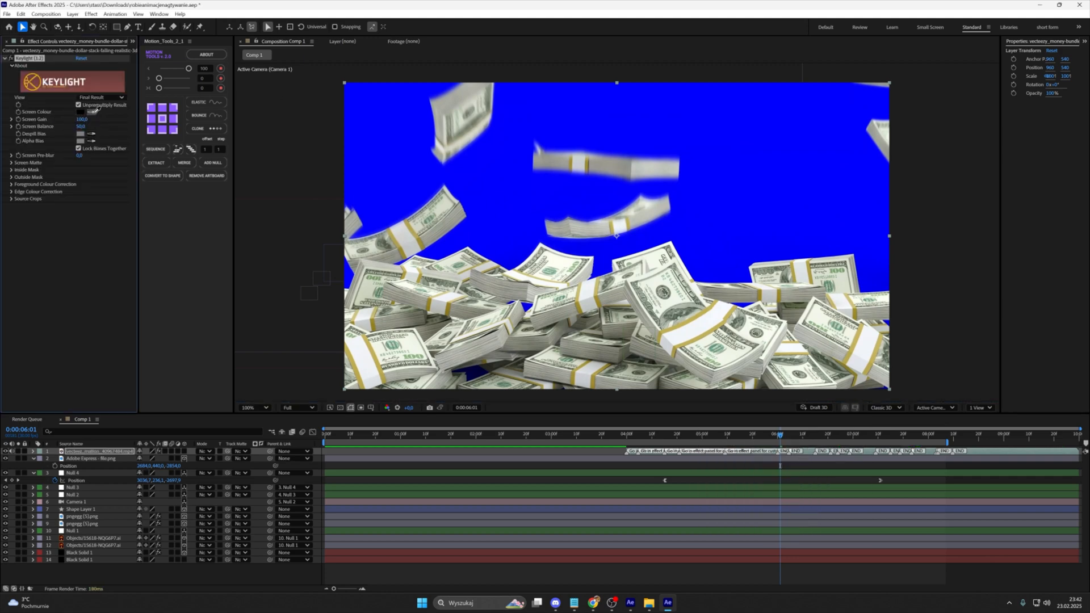
pyautogui.click(92, 111)
pyautogui.click(396, 130)
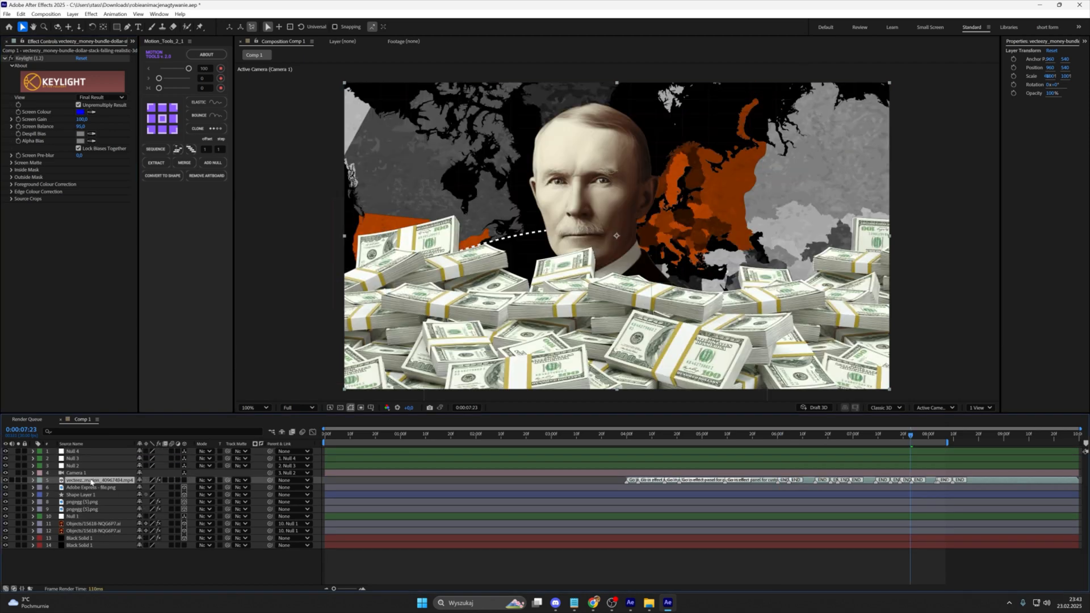
# Step: Place the money clip directly below the portrait layer, make it 3D, and give it the portrait's position
pyautogui.moveTo(94, 485); pyautogui.dragTo(89, 493)
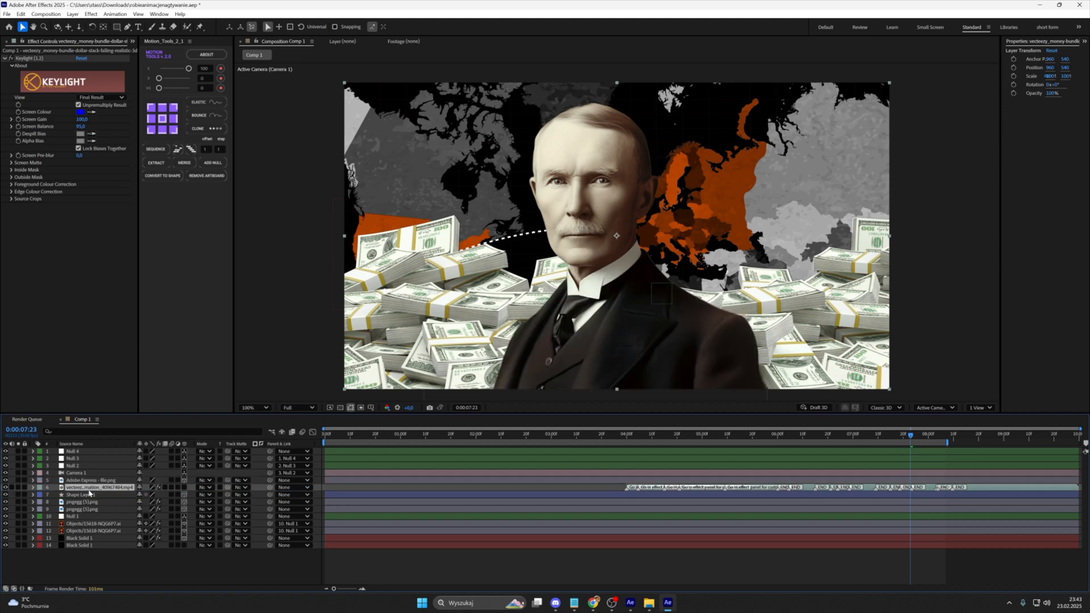
pyautogui.click(184, 487)
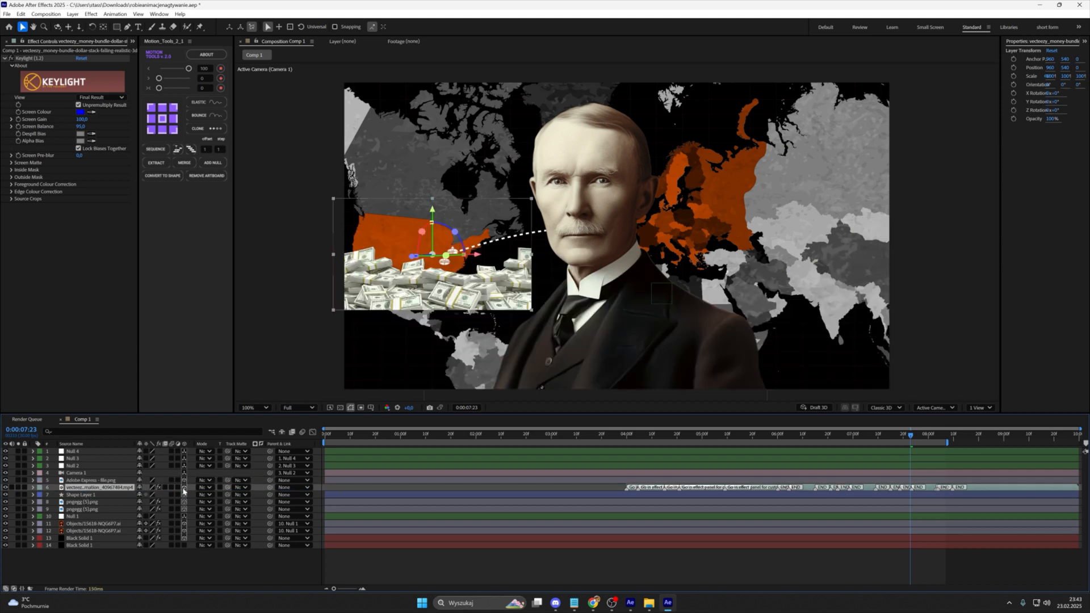
pyautogui.click(117, 483)
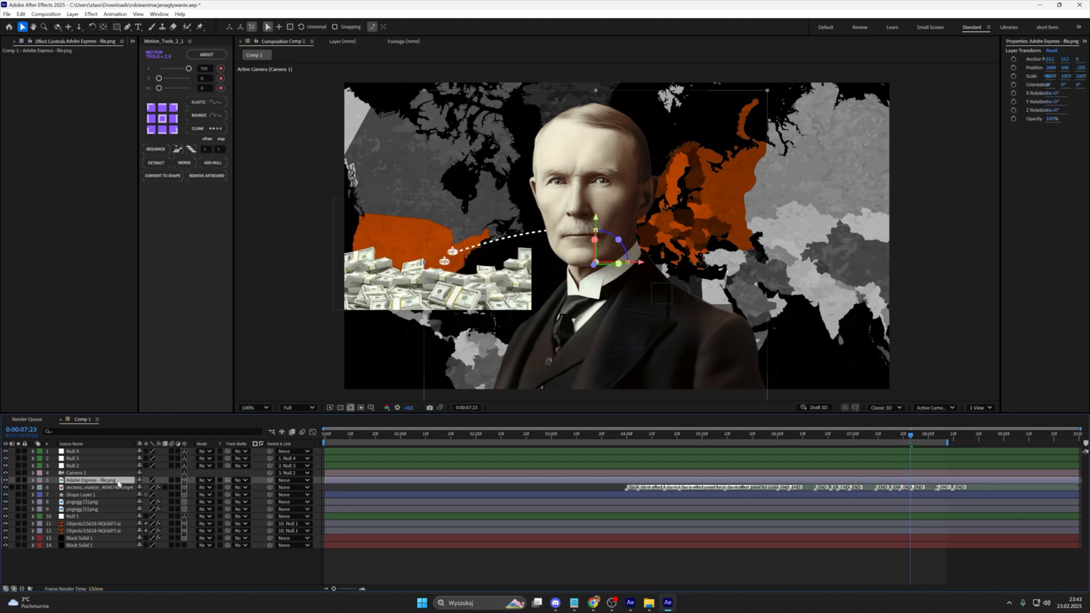
pyautogui.press('p')
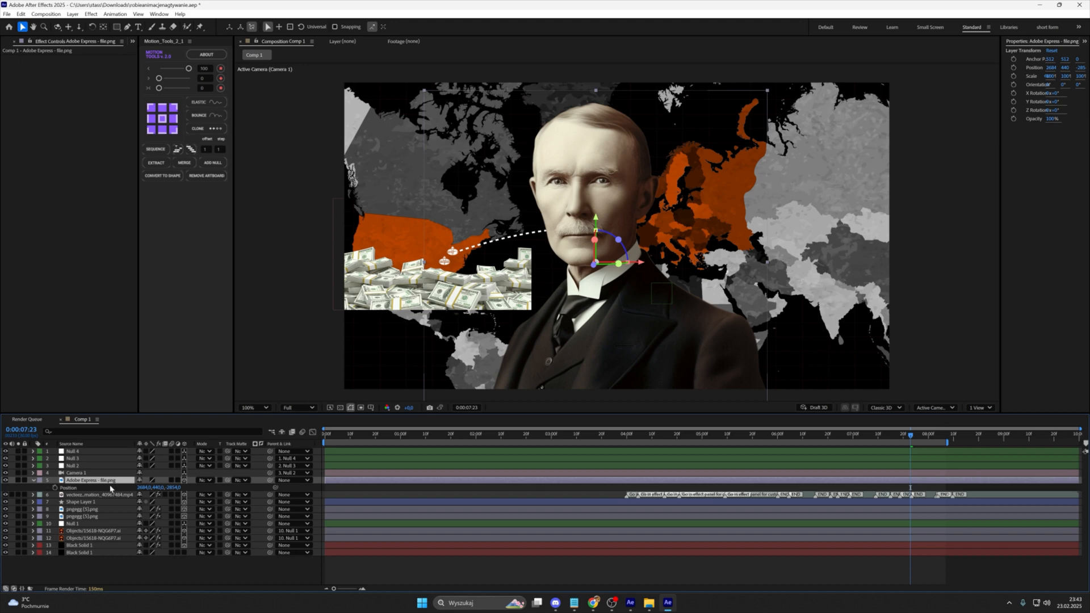
pyautogui.click(104, 496)
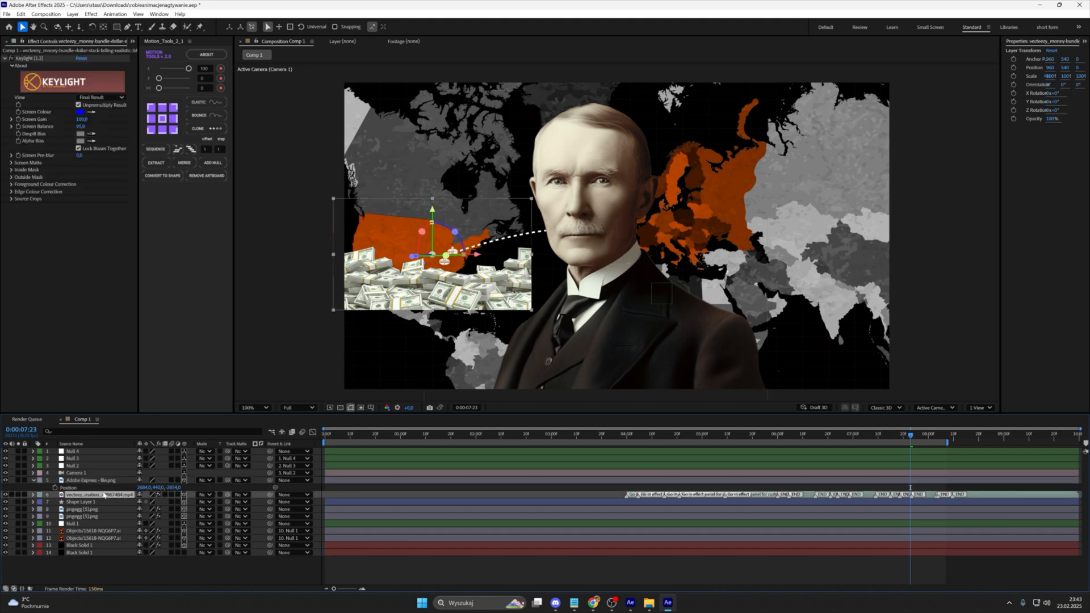
pyautogui.hotkey('ctrl', 'v')
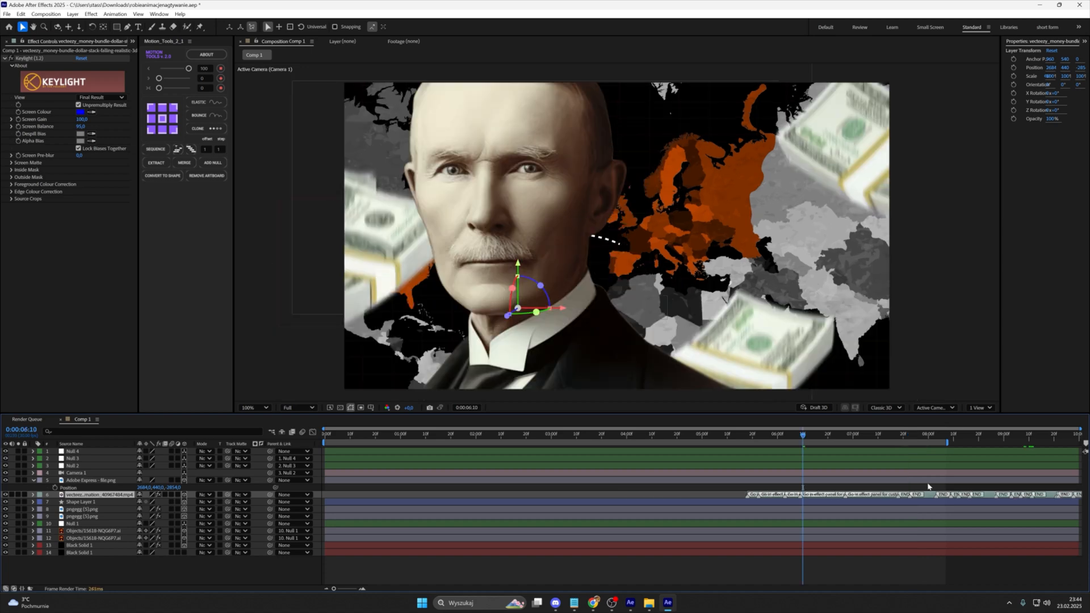
# Step: Shift the money clip to start at about 5:19 and check the falling money up to 7:14
pyautogui.moveTo(928, 487); pyautogui.dragTo(931, 487)
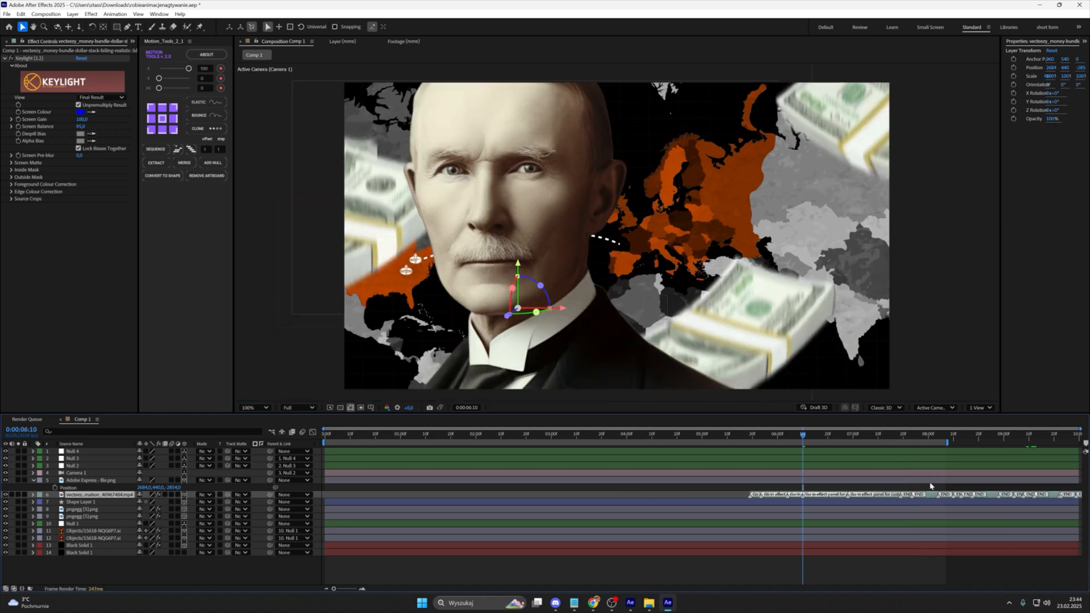
pyautogui.moveTo(803, 435); pyautogui.dragTo(889, 440)
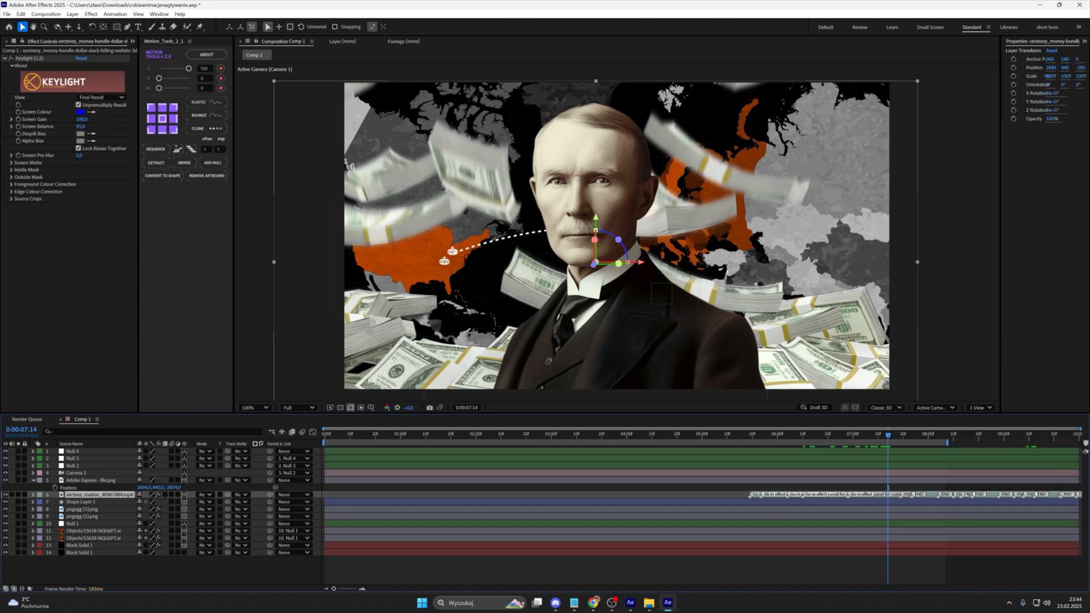
pyautogui.hotkey('alt', 'Tab')
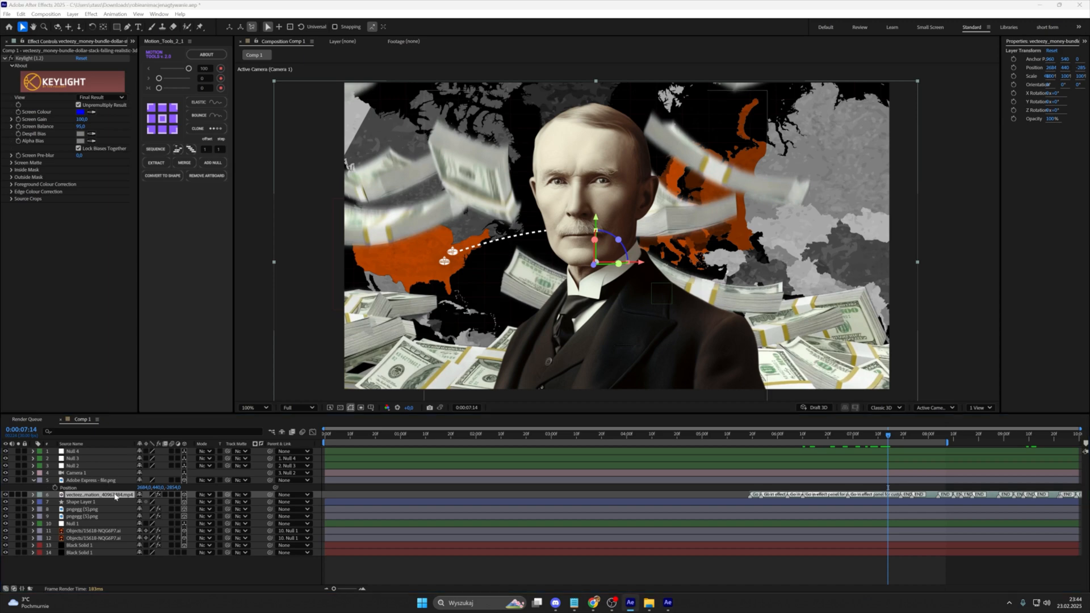
# Step: Add a Drop Shadow to the money clip with distance about 99, softness 600 and opacity 100%
pyautogui.hotkey('ctrl', 'space')
pyautogui.write('dr')
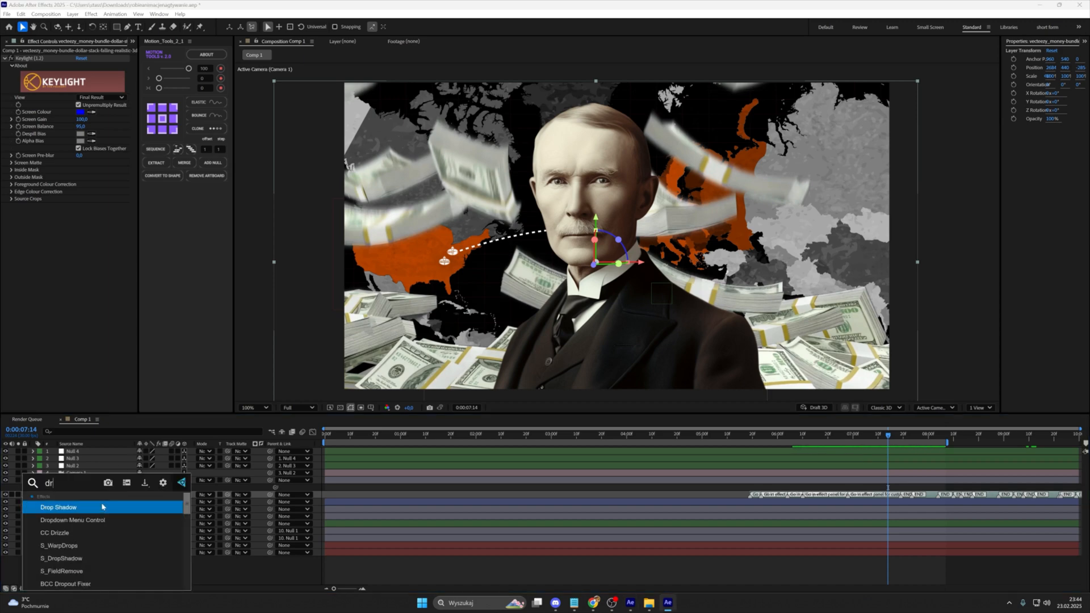
pyautogui.click(102, 508)
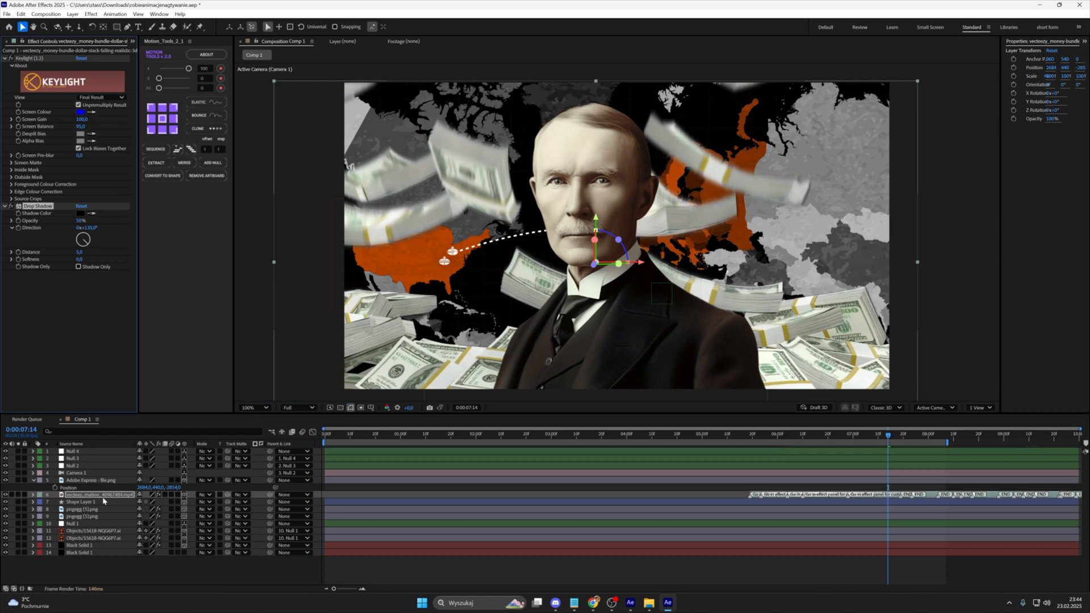
pyautogui.moveTo(80, 252); pyautogui.dragTo(118, 250)
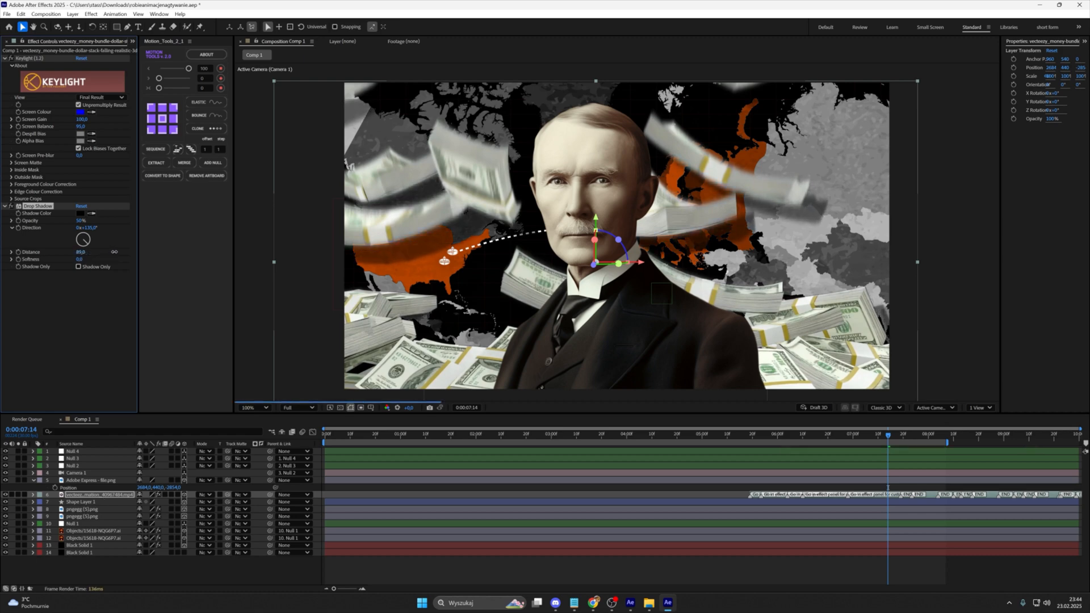
pyautogui.click(81, 259)
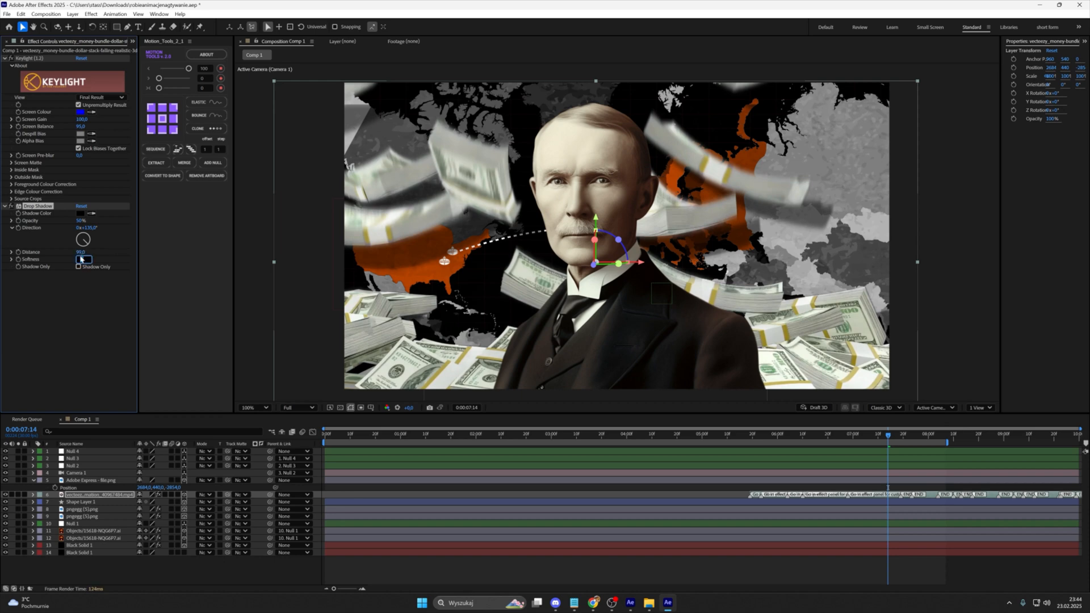
pyautogui.write('600')
pyautogui.press('Return')
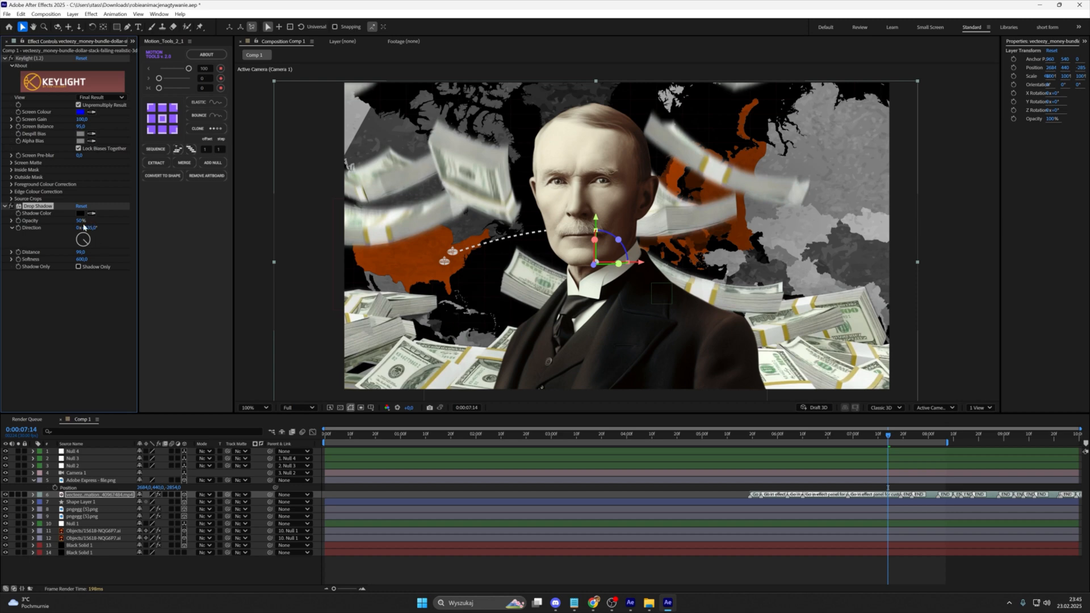
pyautogui.moveTo(81, 221); pyautogui.dragTo(296, 218)
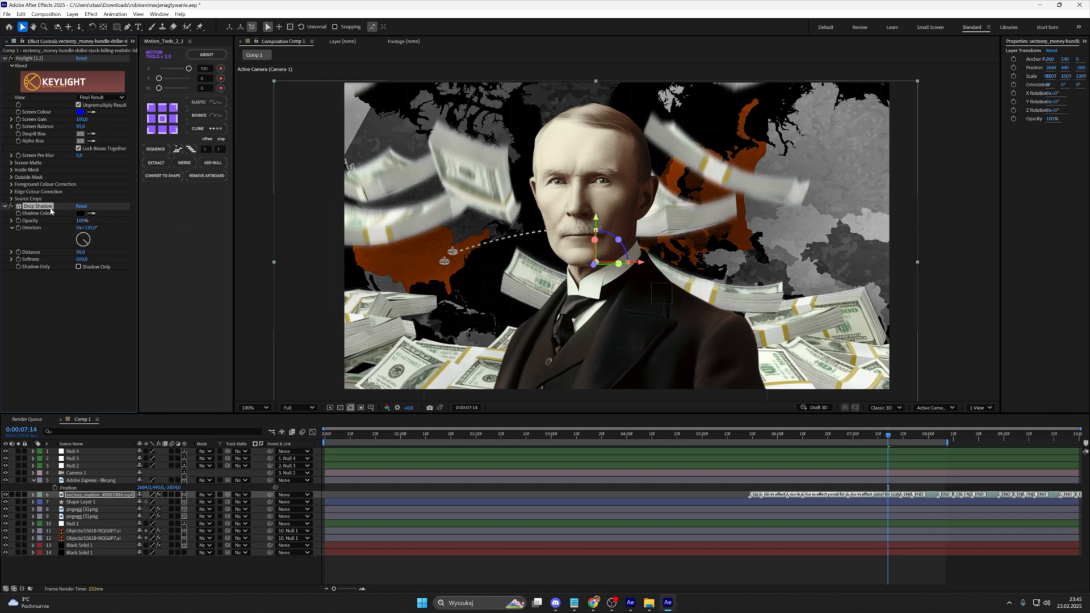
# Step: Duplicate the money clip's drop shadow with the first copy at 50% opacity, and preview the animation from the start
pyautogui.hotkey('ctrl', 'd')
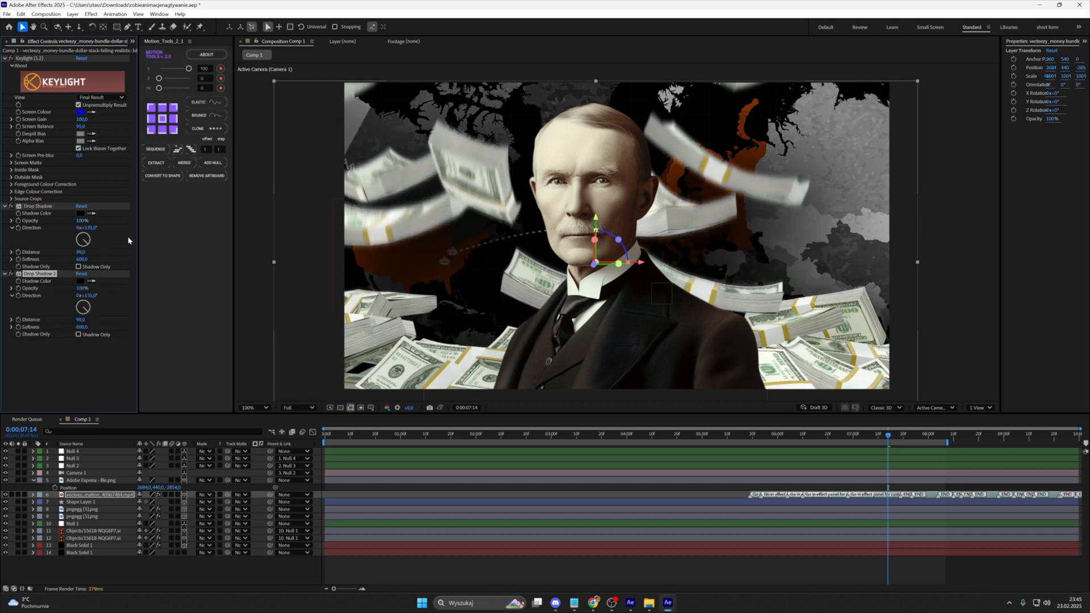
pyautogui.click(56, 207)
pyautogui.click(81, 221)
pyautogui.write('50')
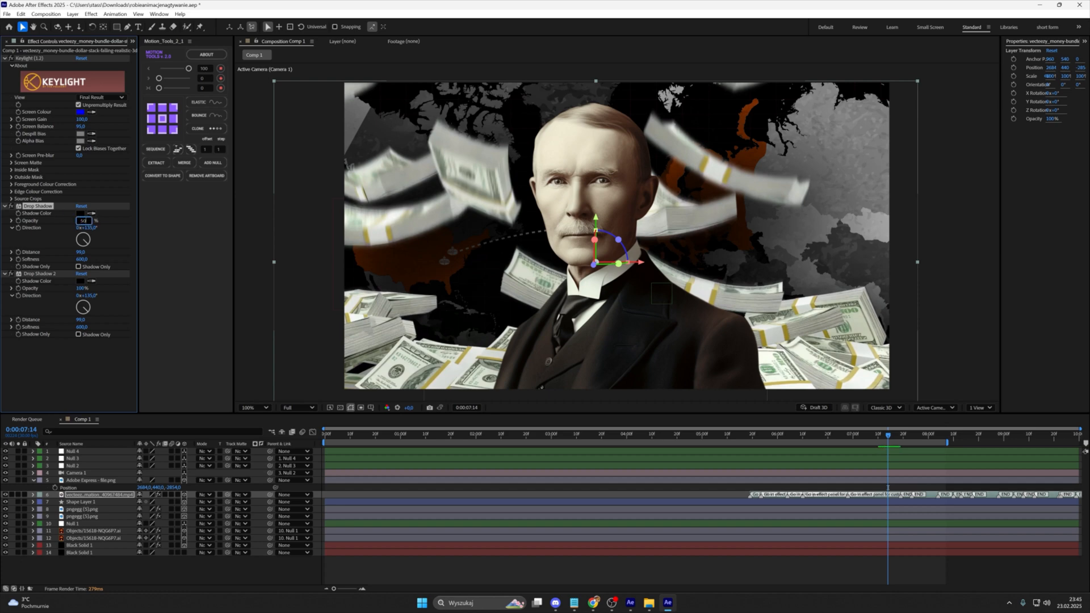
pyautogui.press('Return')
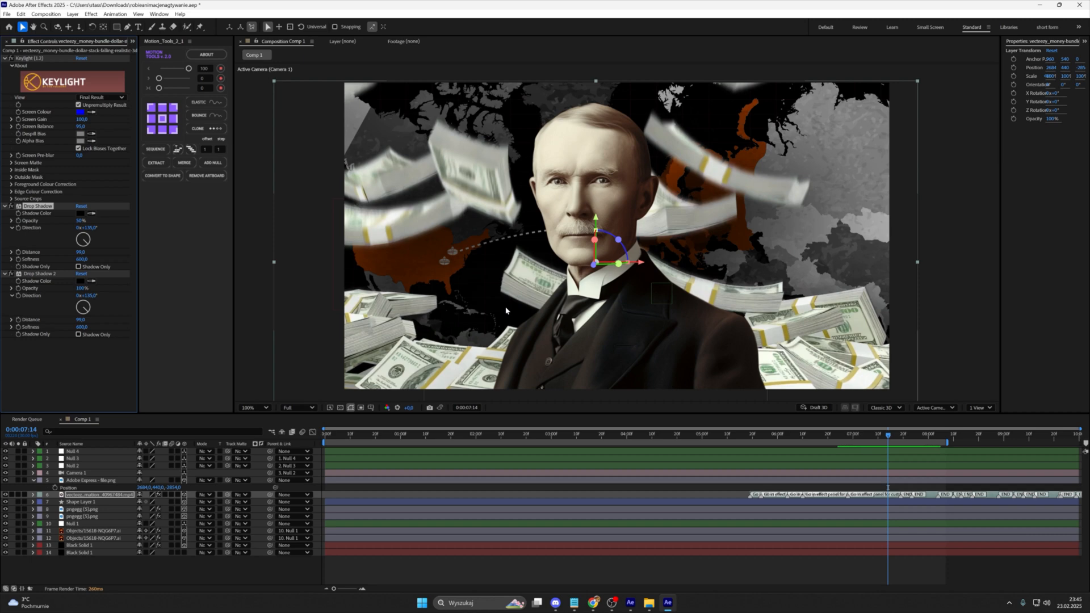
pyautogui.press('Home')
pyautogui.press('space')
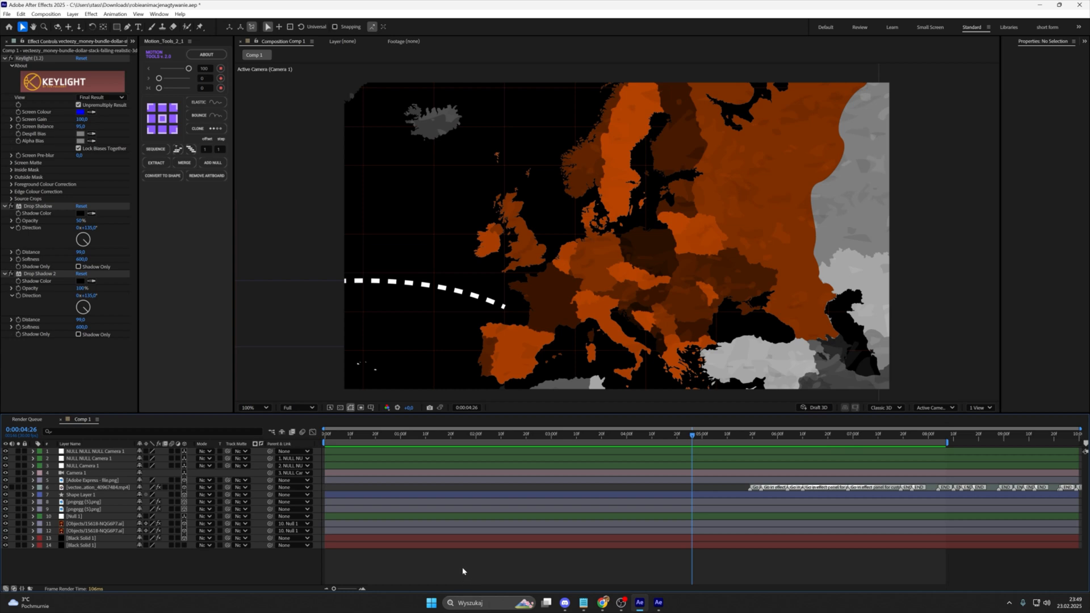
# Step: Create an adjustment layer above all layers and apply the Universe Chromatic Aberration effect to it
pyautogui.rightClick(463, 570)
pyautogui.moveTo(533, 460)
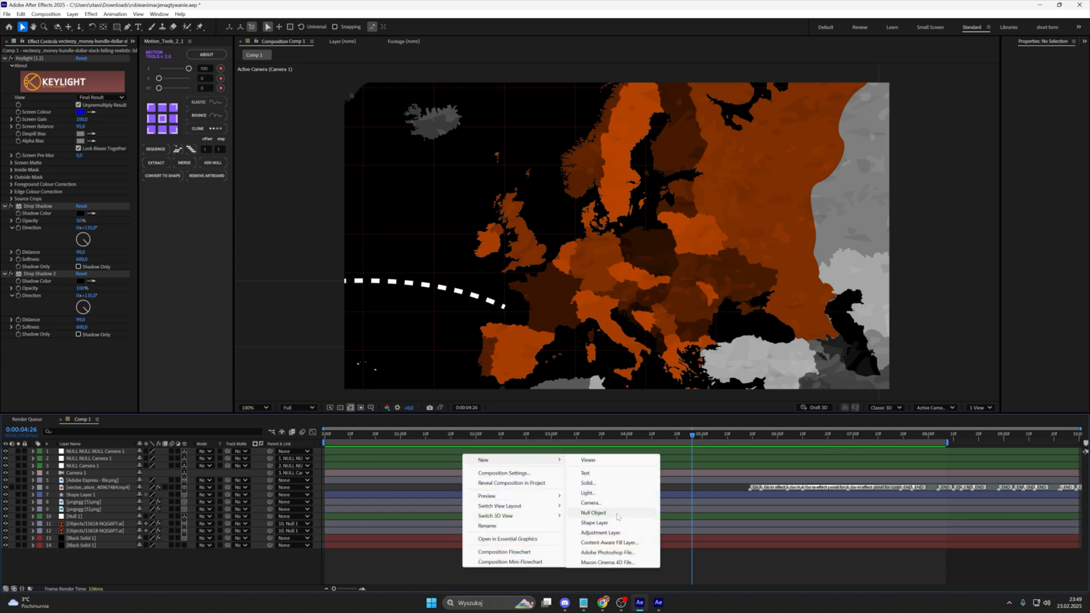
pyautogui.click(623, 534)
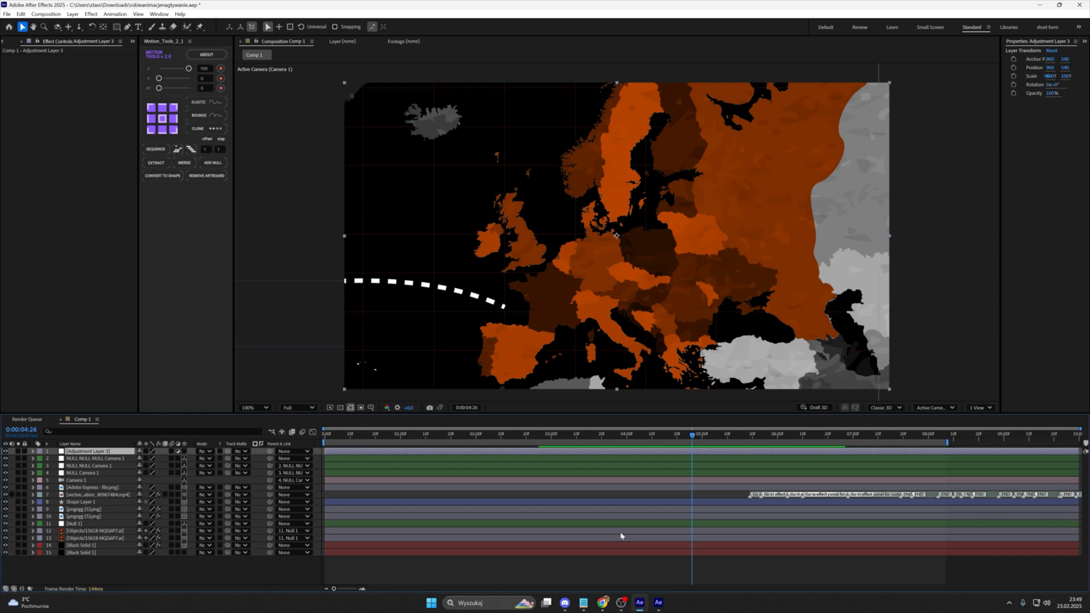
pyautogui.hotkey('ctrl', 'space')
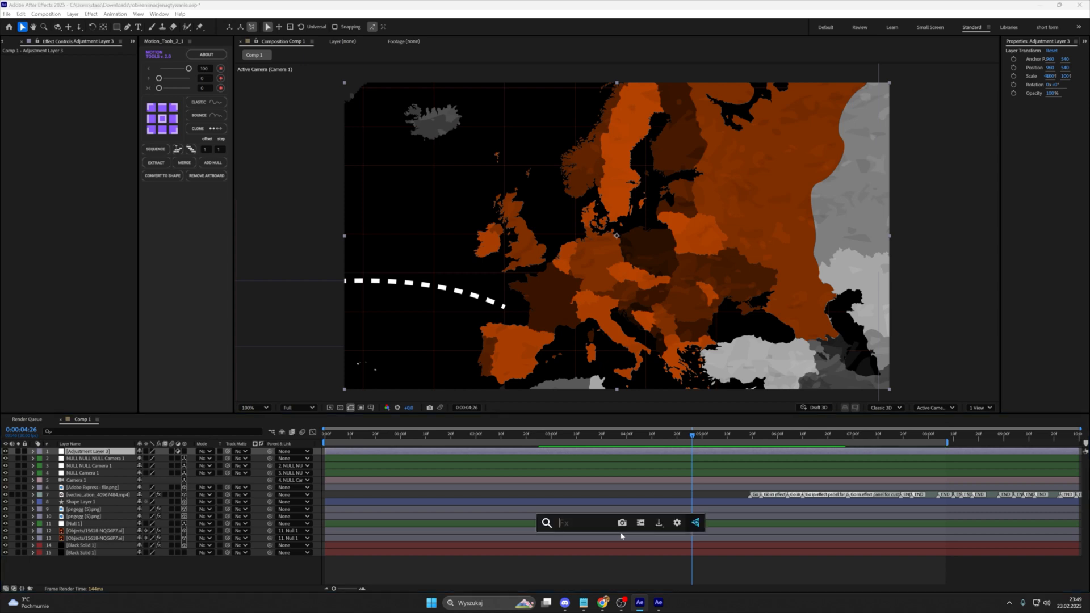
pyautogui.write('chro')
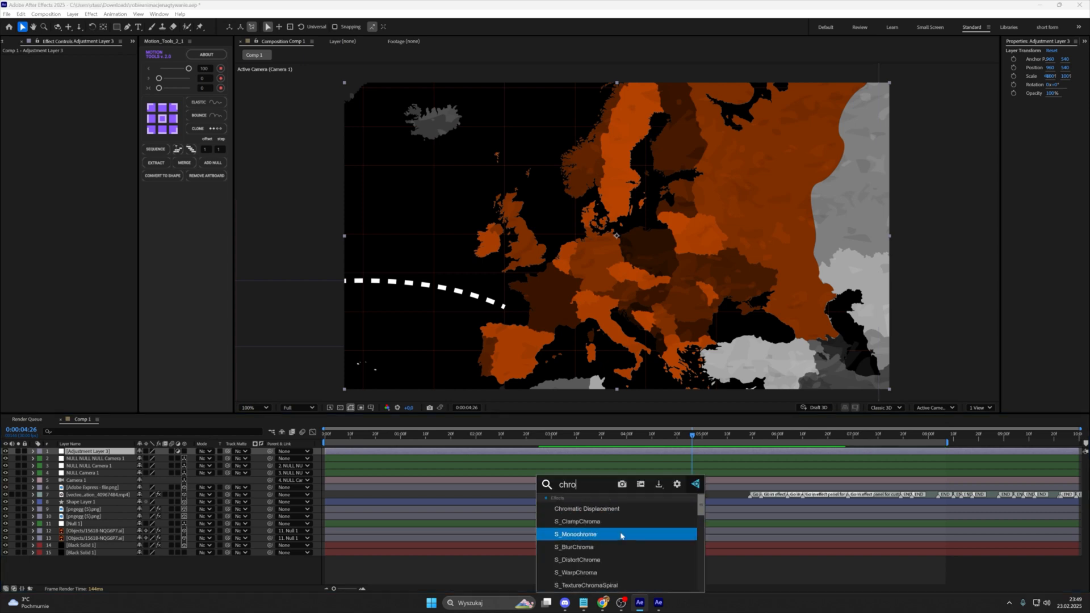
pyautogui.write('matic')
pyautogui.click(622, 535)
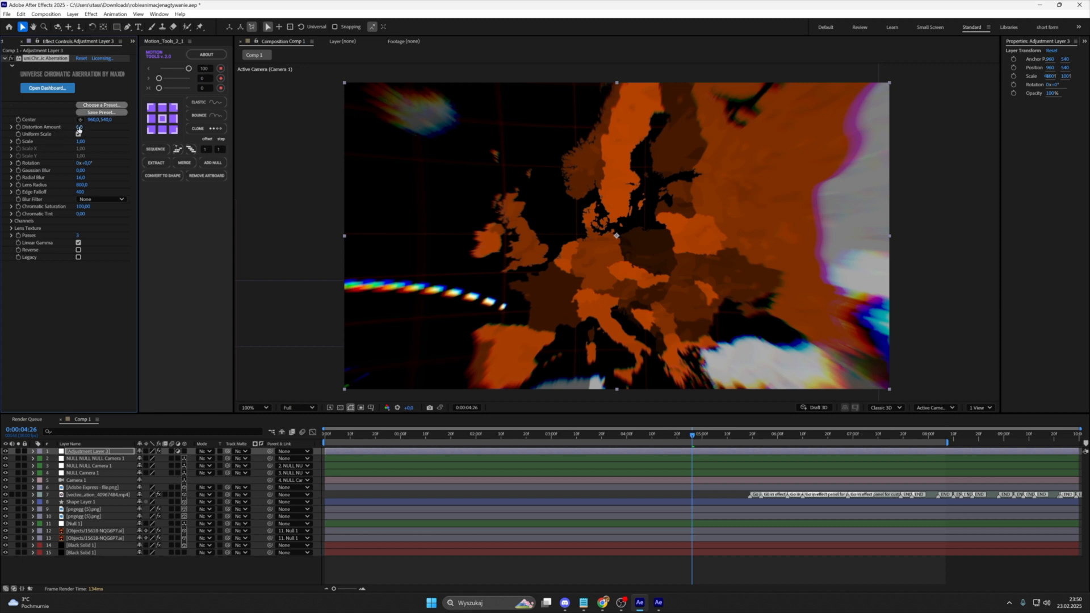
# Step: Set the chromatic aberration's distortion amount to 0.4 and its radial blur to 2
pyautogui.click(80, 128)
pyautogui.write('0.4')
pyautogui.press('Return')
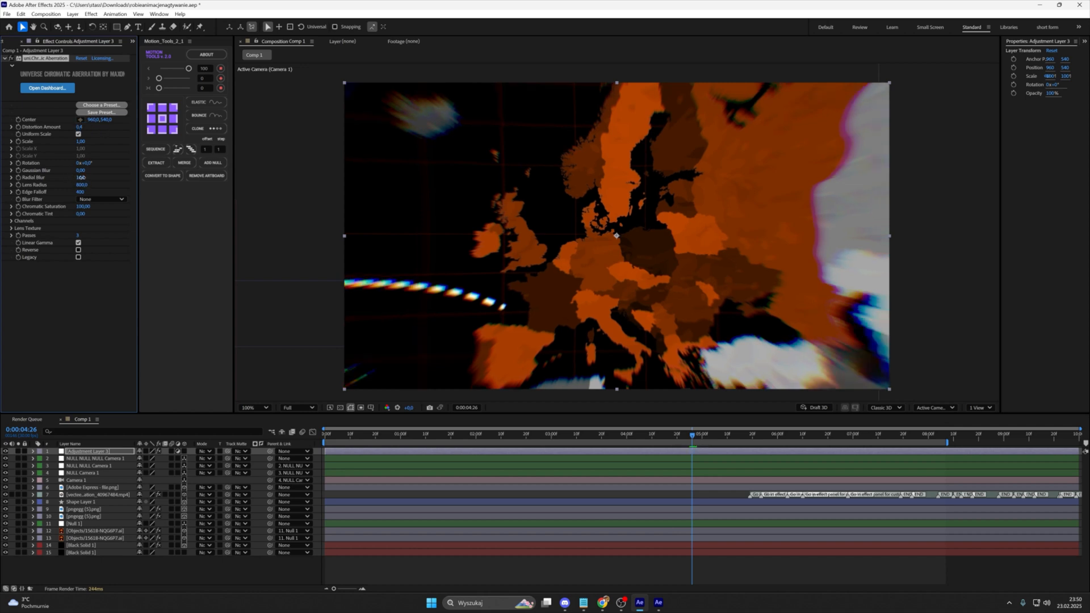
pyautogui.click(82, 178)
pyautogui.write('2')
pyautogui.press('Return')
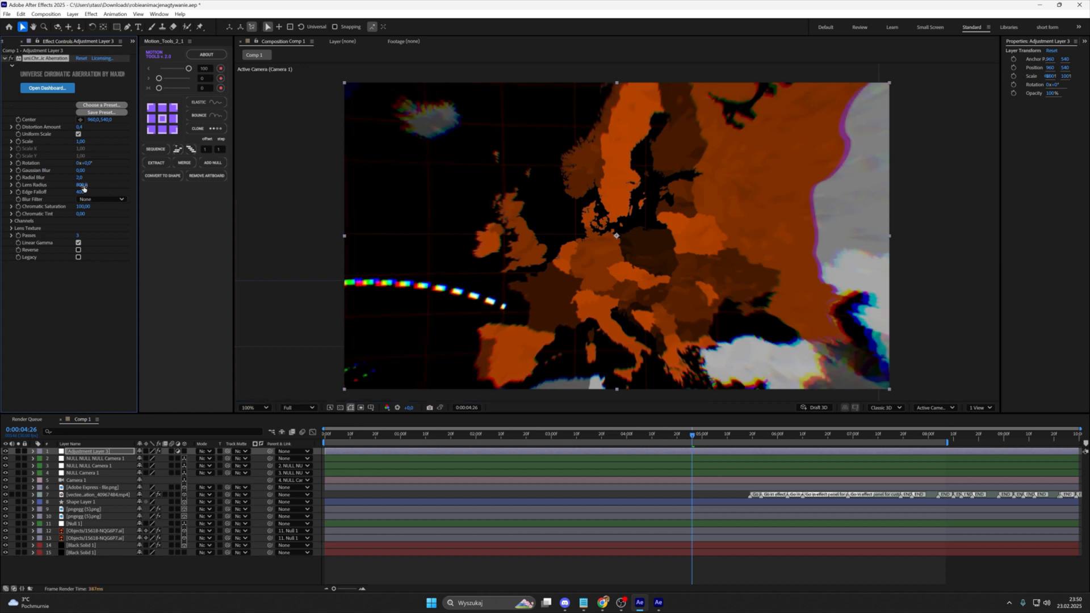
# Step: Set the chromatic aberration's lens radius to 1600 and its edge falloff to 1000
pyautogui.click(83, 185)
pyautogui.write('1600')
pyautogui.press('Return')
pyautogui.click(80, 192)
pyautogui.write('10')
pyautogui.write('00')
pyautogui.press('Return')
# Step: Set the chromatic aberration's chromatic saturation to 30 and its passes to 8
pyautogui.click(83, 206)
pyautogui.write('30')
pyautogui.press('Return')
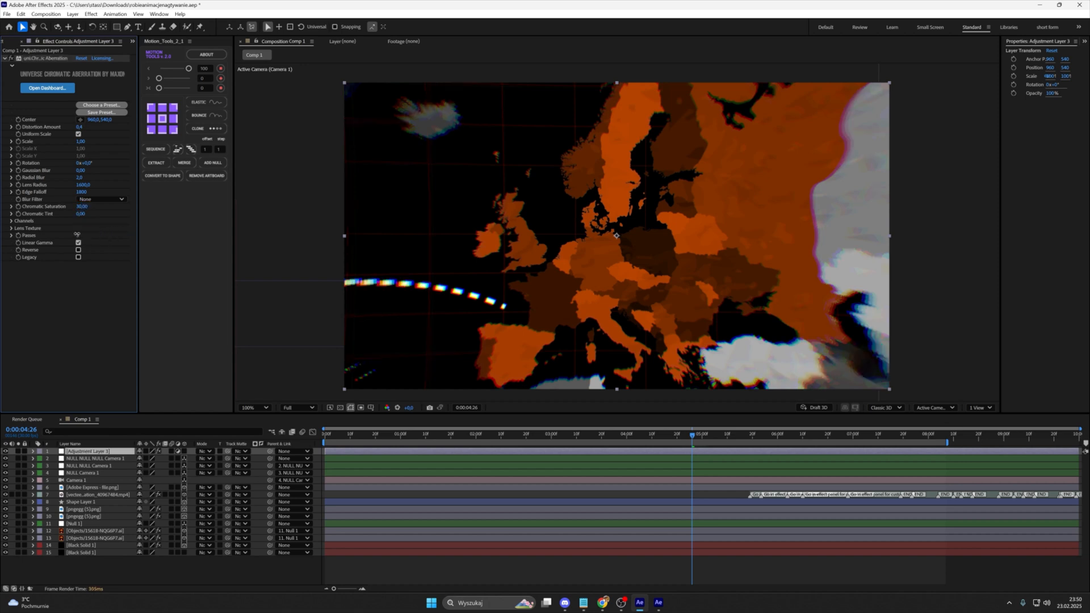
pyautogui.click(79, 235)
pyautogui.write('8')
pyautogui.click(155, 576)
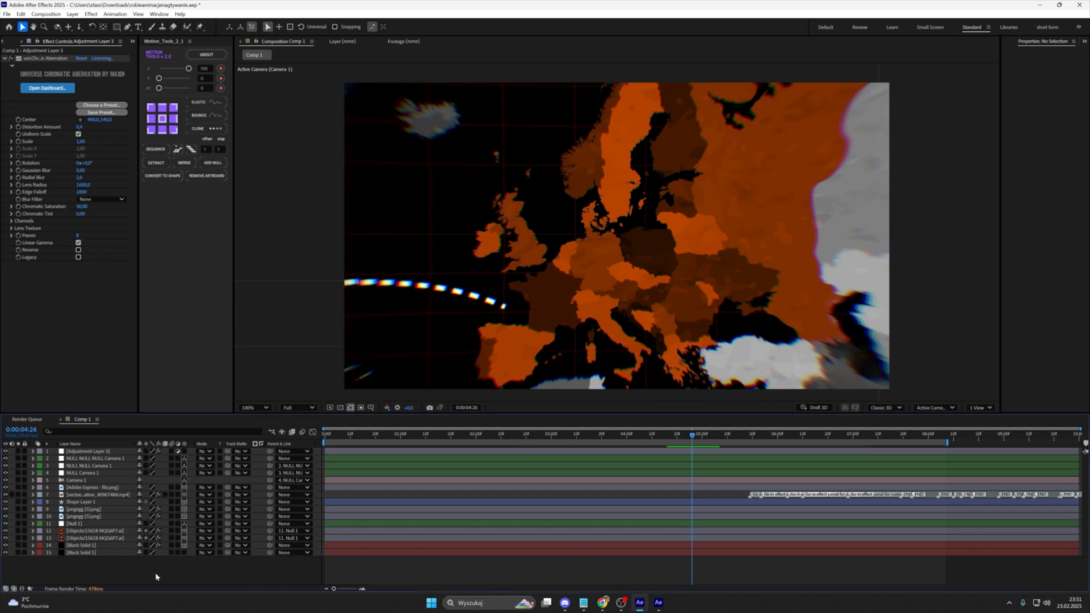
# Step: Add a second adjustment layer above the chromatic aberration layer
pyautogui.rightClick(155, 572)
pyautogui.moveTo(198, 467)
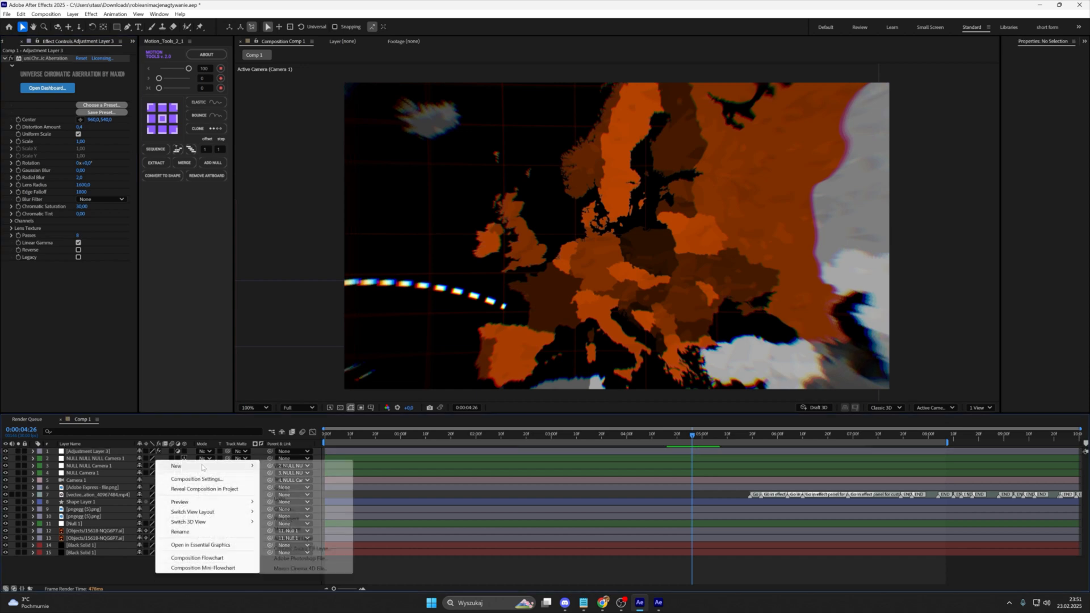
pyautogui.click(295, 536)
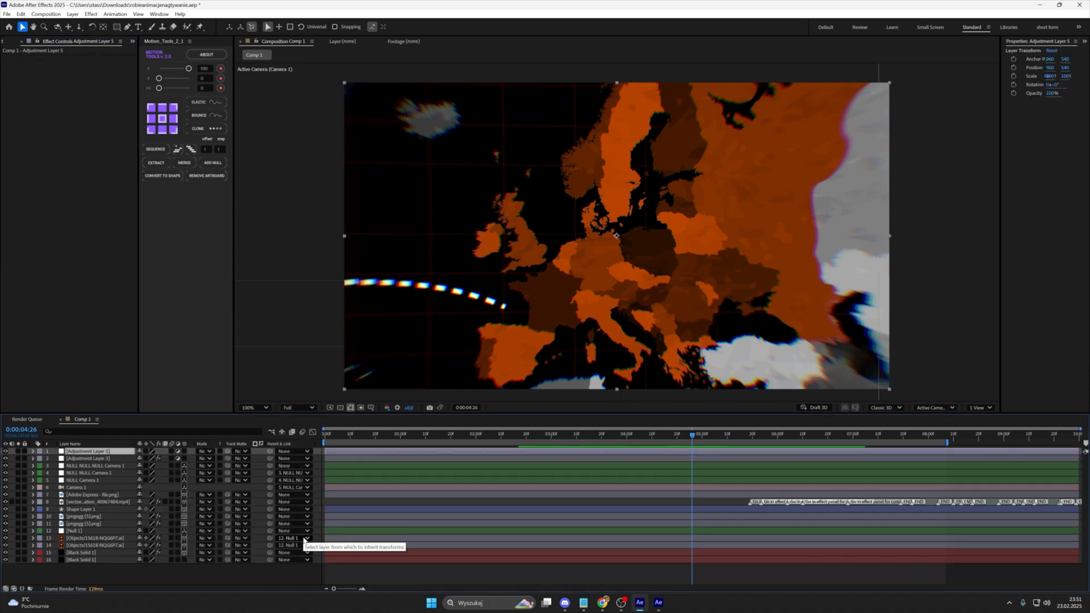
# Step: Apply Posterize Time to the new adjustment layer and set its frame rate to 16
pyautogui.hotkey('ctrl', 'space')
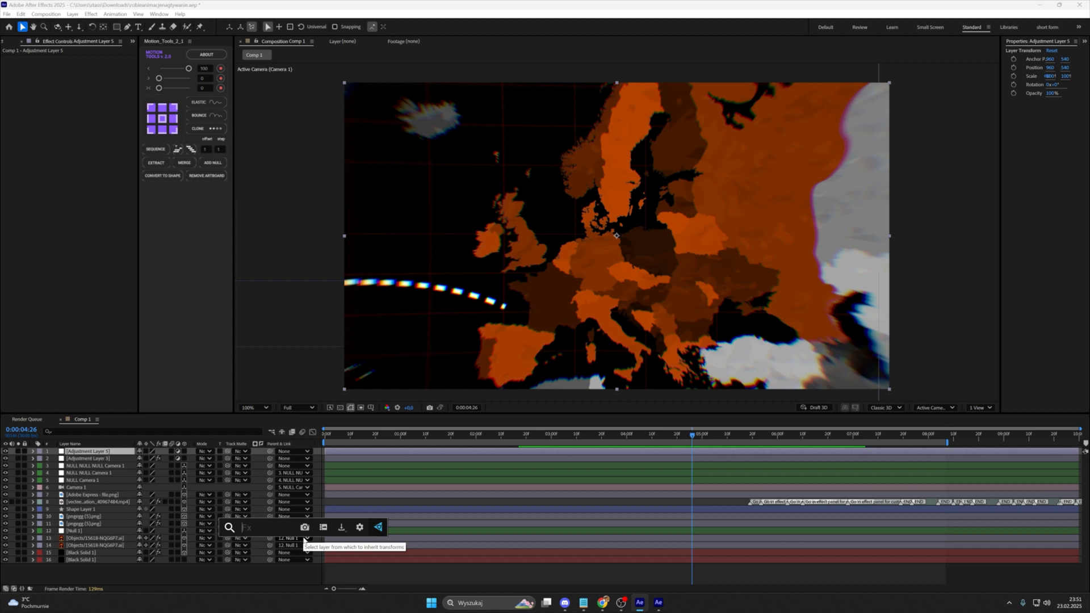
pyautogui.write('pos')
pyautogui.click(307, 525)
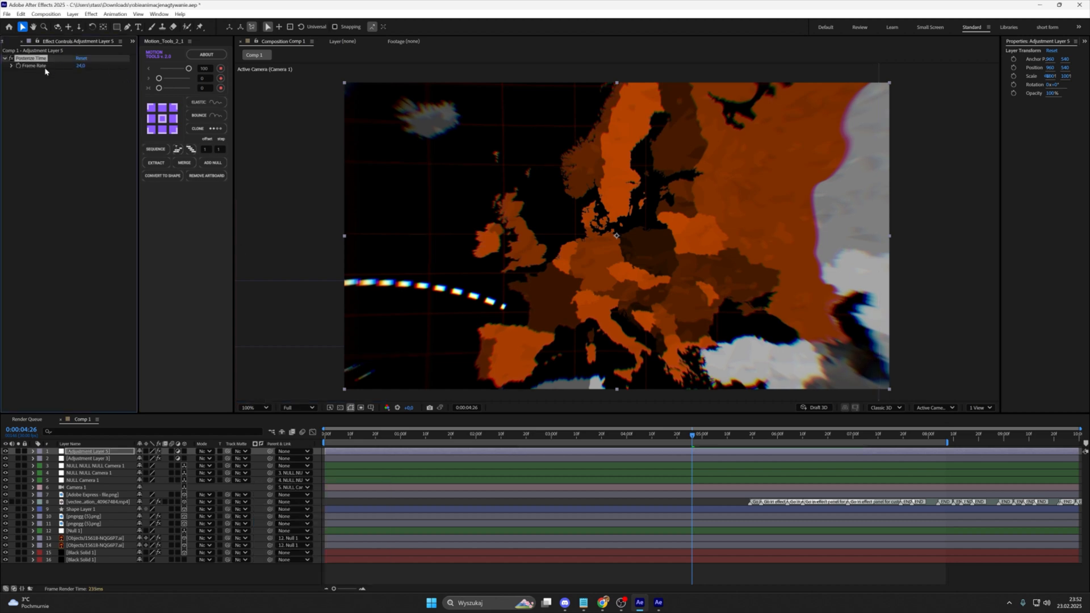
pyautogui.click(81, 65)
pyautogui.write('16')
pyautogui.press('Return')
# Step: Add another adjustment layer on top and apply the CC Vignette effect to it
pyautogui.click(213, 576)
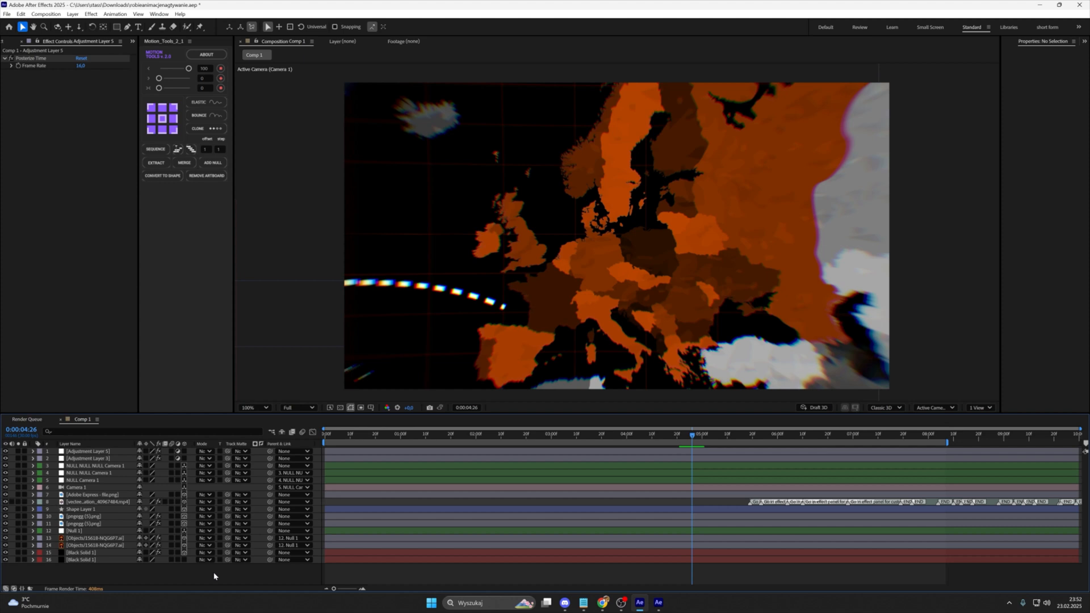
pyautogui.rightClick(213, 577)
pyautogui.moveTo(250, 461)
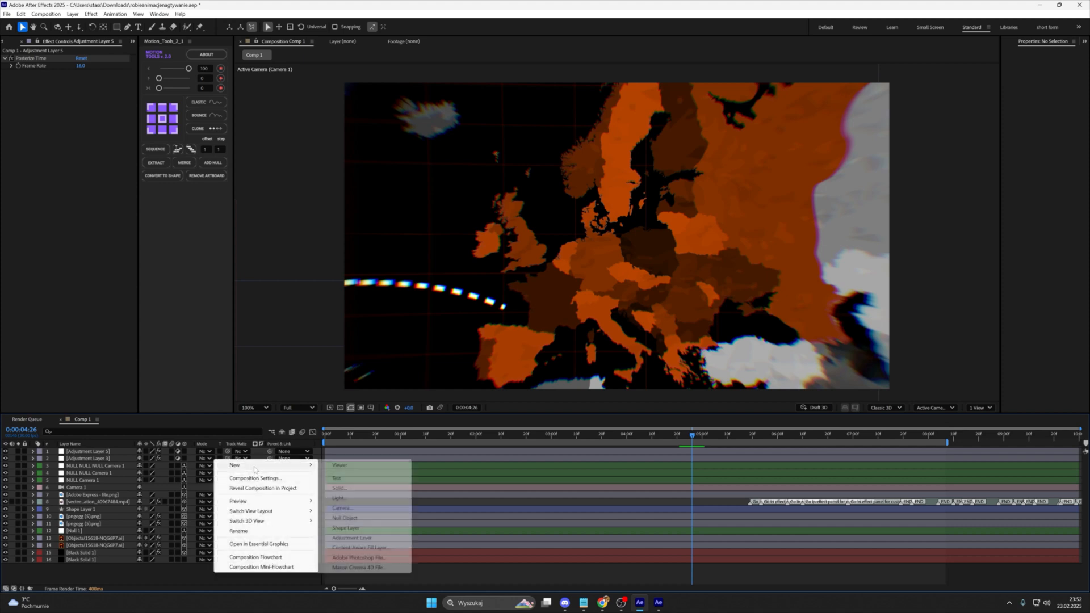
pyautogui.click(357, 541)
pyautogui.hotkey('ctrl', 'space')
pyautogui.write('cc v')
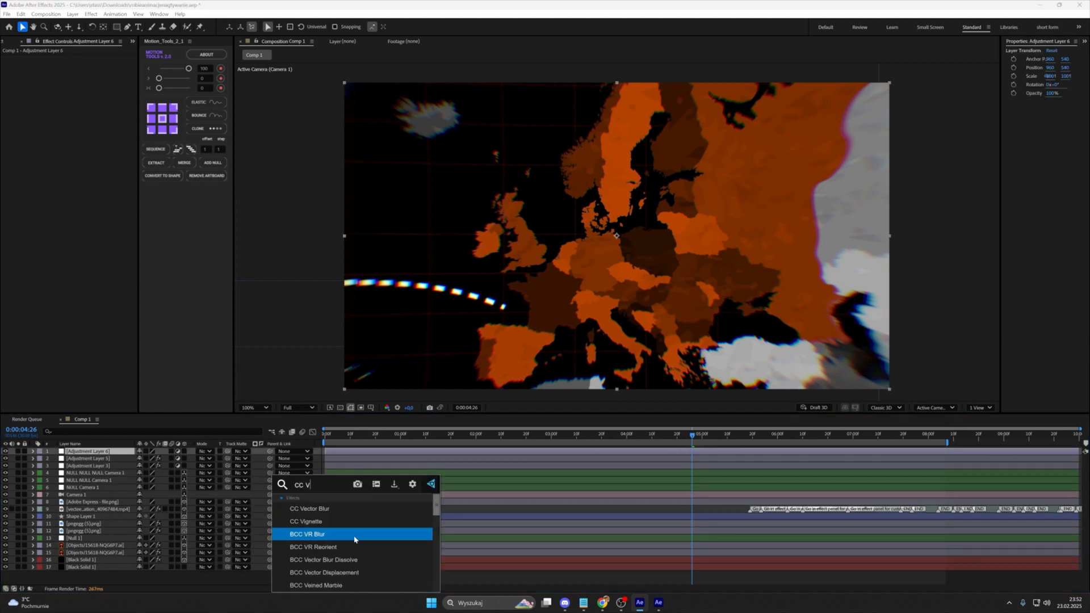
pyautogui.press('Return')
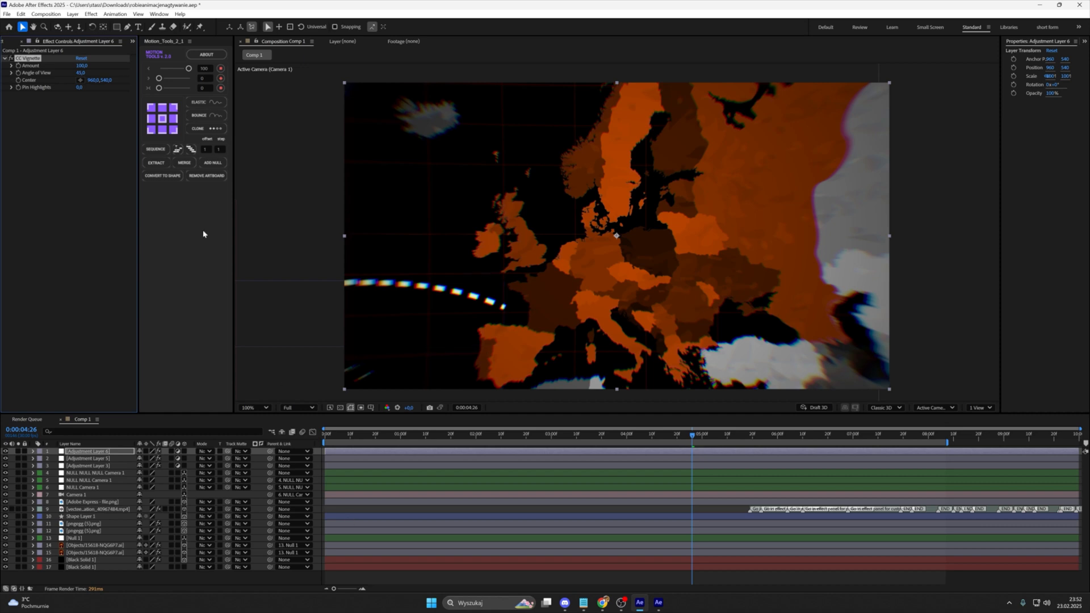
# Step: Set the vignette's amount to 250
pyautogui.click(83, 66)
pyautogui.write('250')
pyautogui.press('Return')
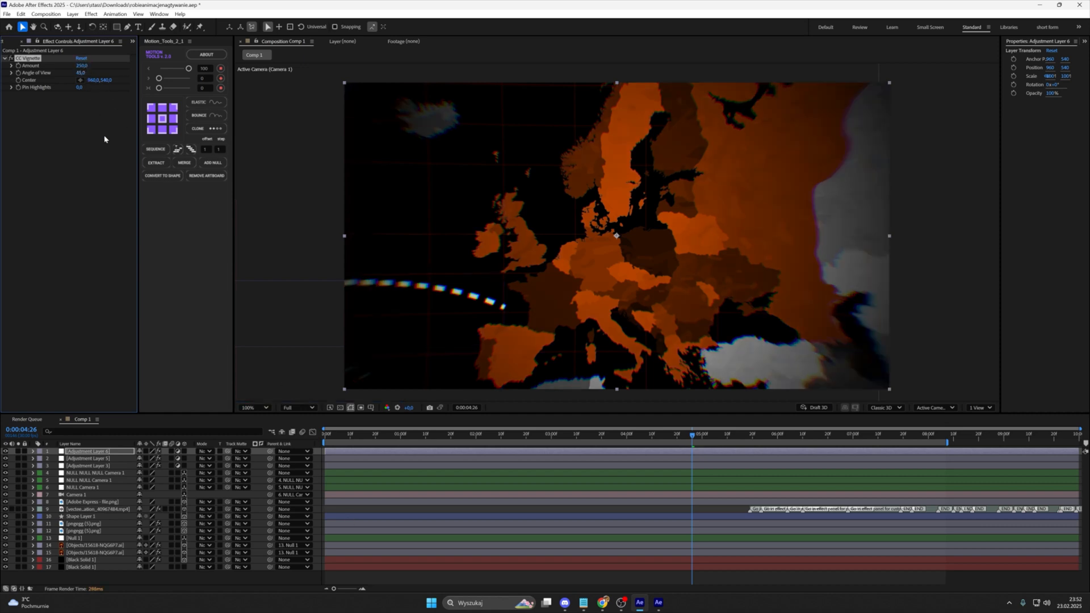
# Step: Add another adjustment layer with the Deep Glow effect and lower its exposure to a subtle glow
pyautogui.hotkey('ctrl', 'alt', 'y')
pyautogui.hotkey('ctrl', 'space')
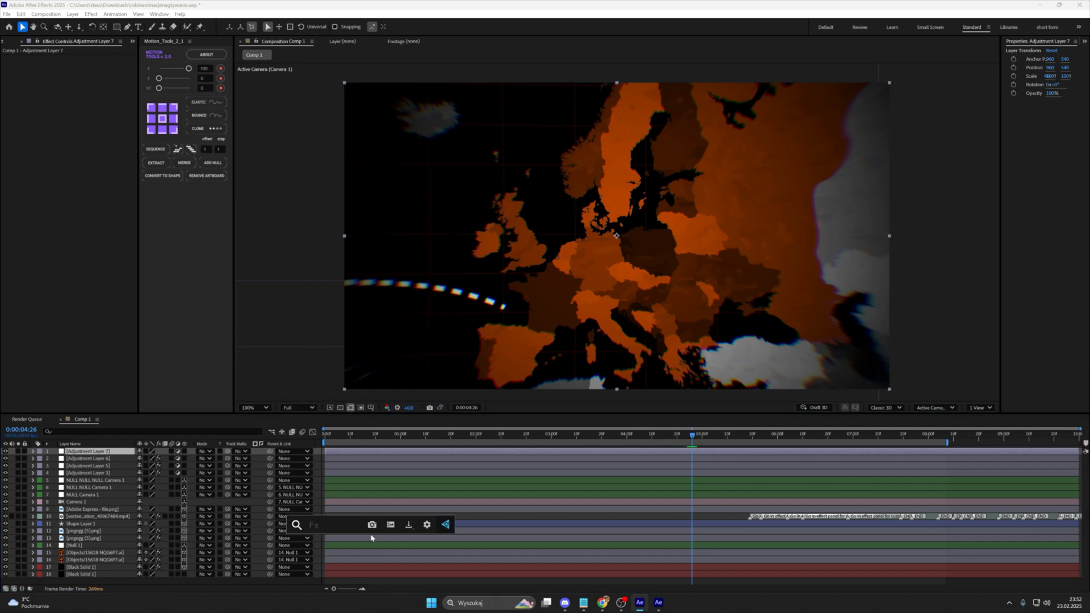
pyautogui.write('deep')
pyautogui.press('Return')
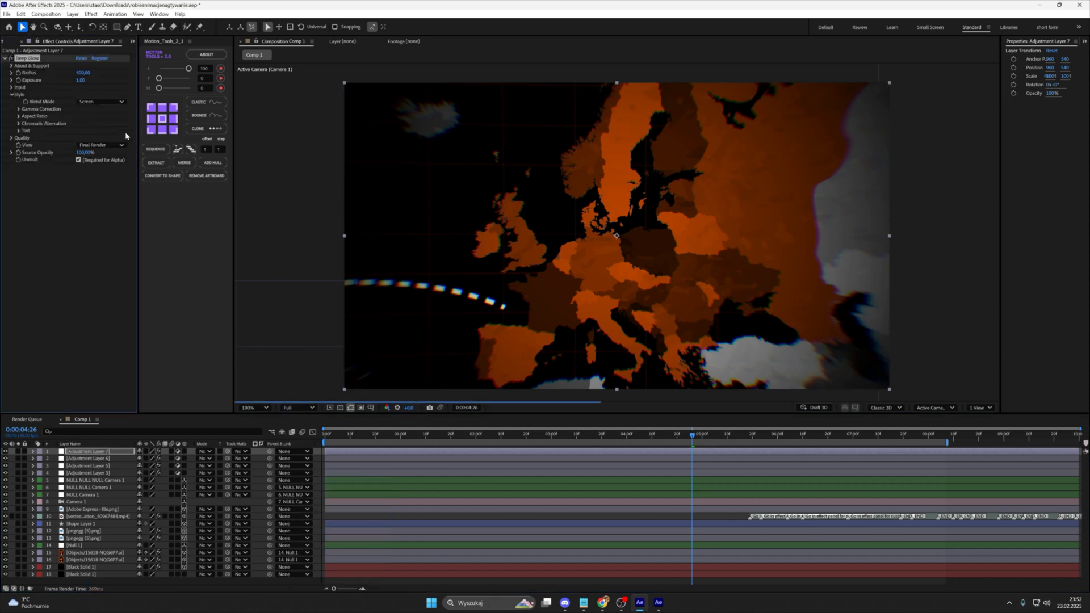
pyautogui.click(82, 81)
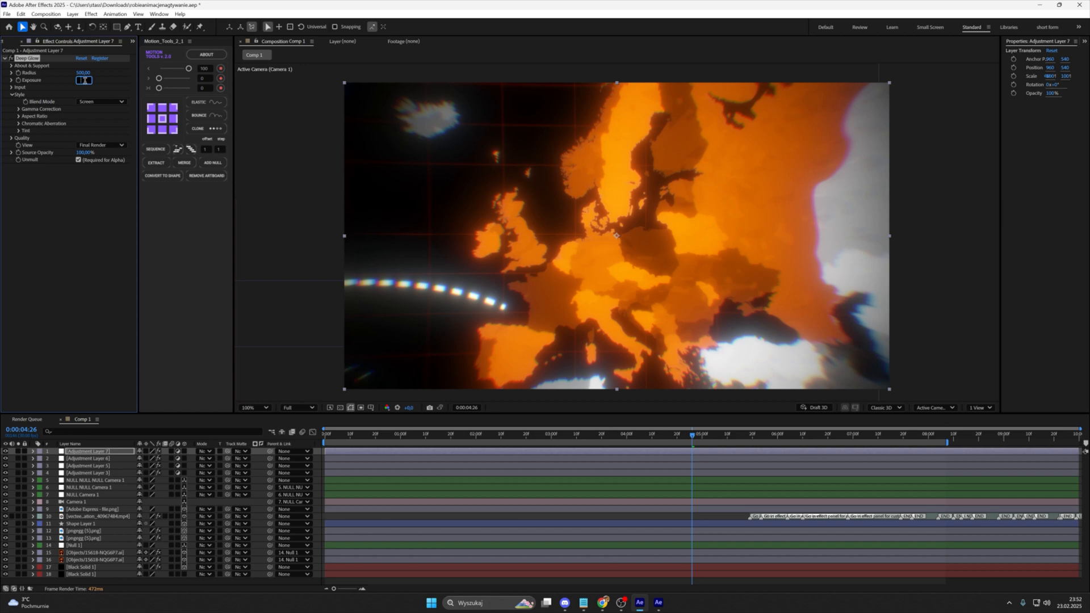
pyautogui.write('0')
pyautogui.press('Return')
# Step: Add another adjustment layer above the glow layer and apply the Magic Bullet Looks effect to it
pyautogui.click(320, 472)
pyautogui.rightClick(319, 471)
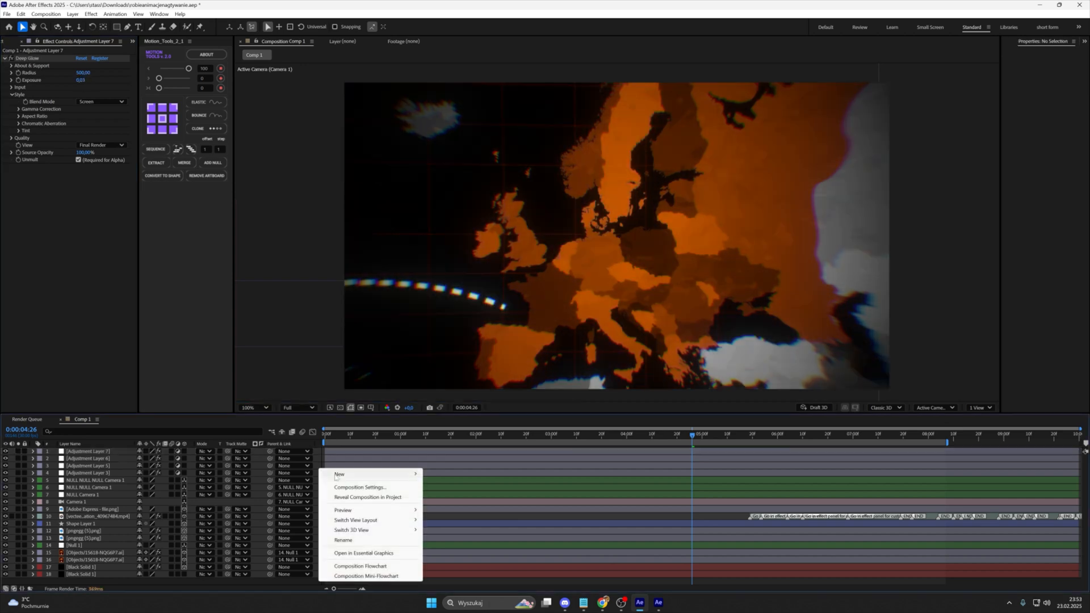
pyautogui.moveTo(340, 474)
pyautogui.click(455, 548)
pyautogui.hotkey('ctrl', 'space')
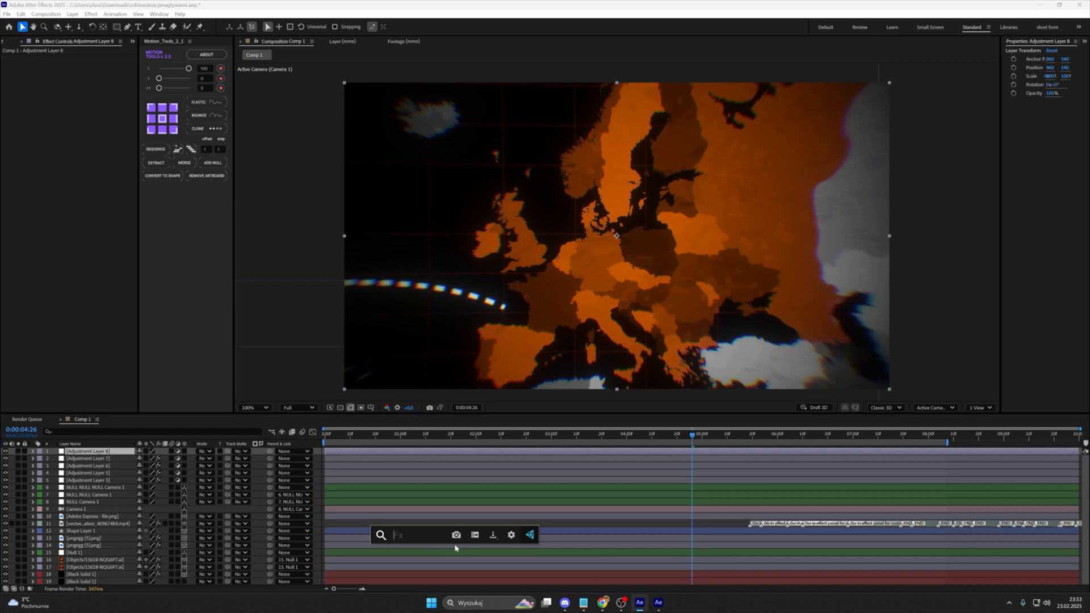
pyautogui.write('loo')
pyautogui.press('Return')
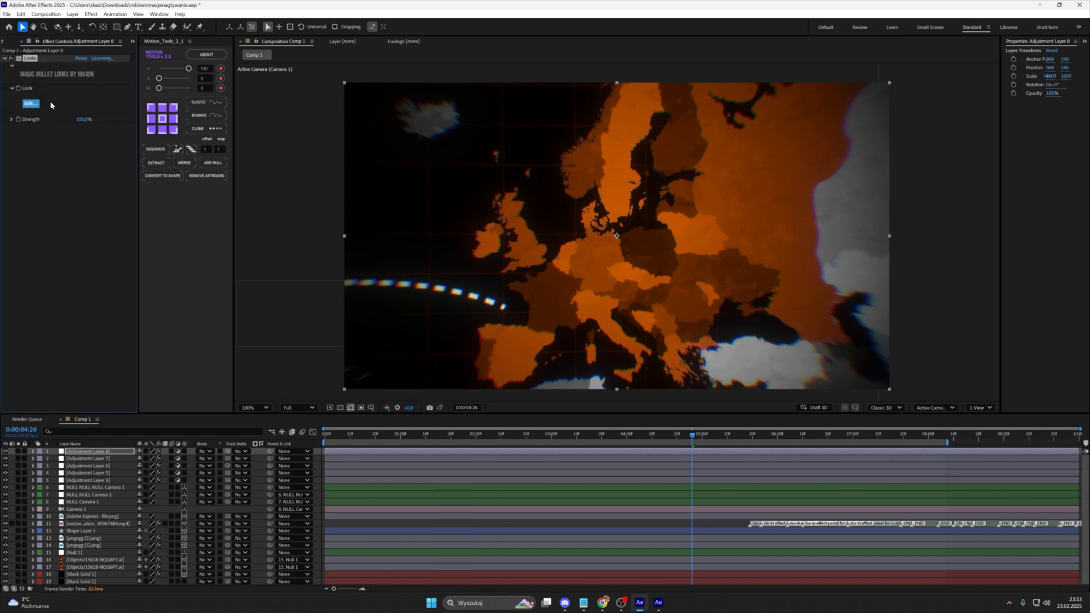
# Step: Edit the look by adding Edge Softness, enlarge its circles until the dashed one nearly spans the frame's width, and apply the look
pyautogui.click(32, 104)
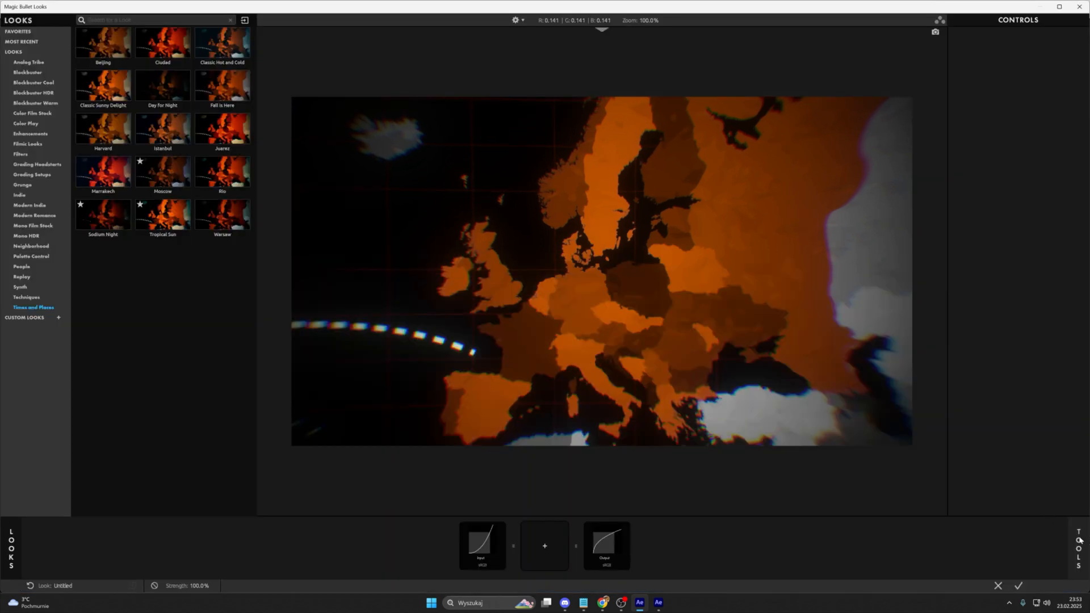
pyautogui.click(1079, 541)
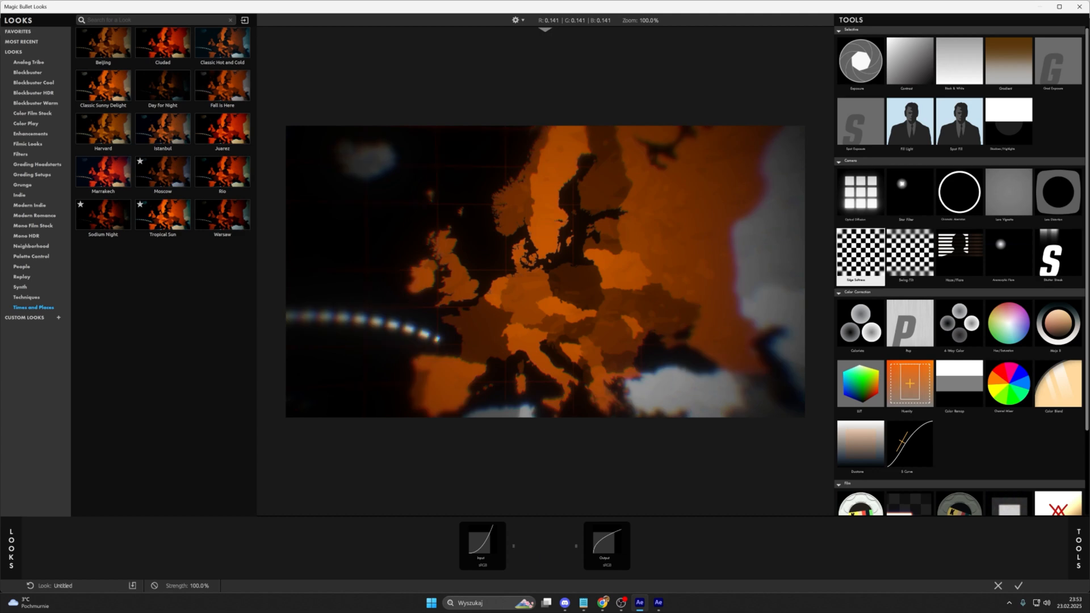
pyautogui.click(864, 258)
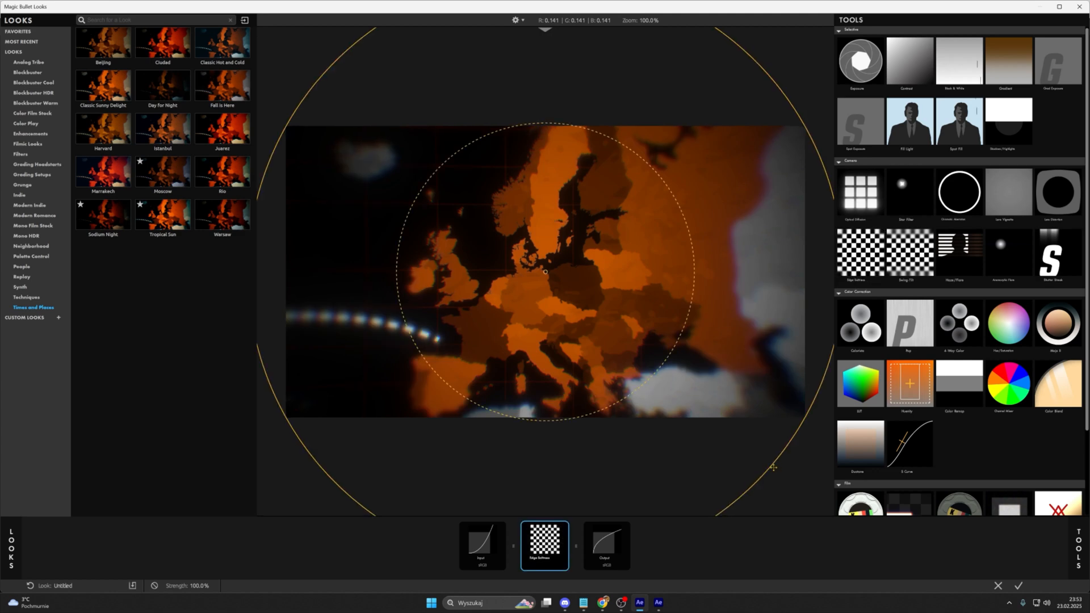
pyautogui.moveTo(770, 465); pyautogui.dragTo(960, 534)
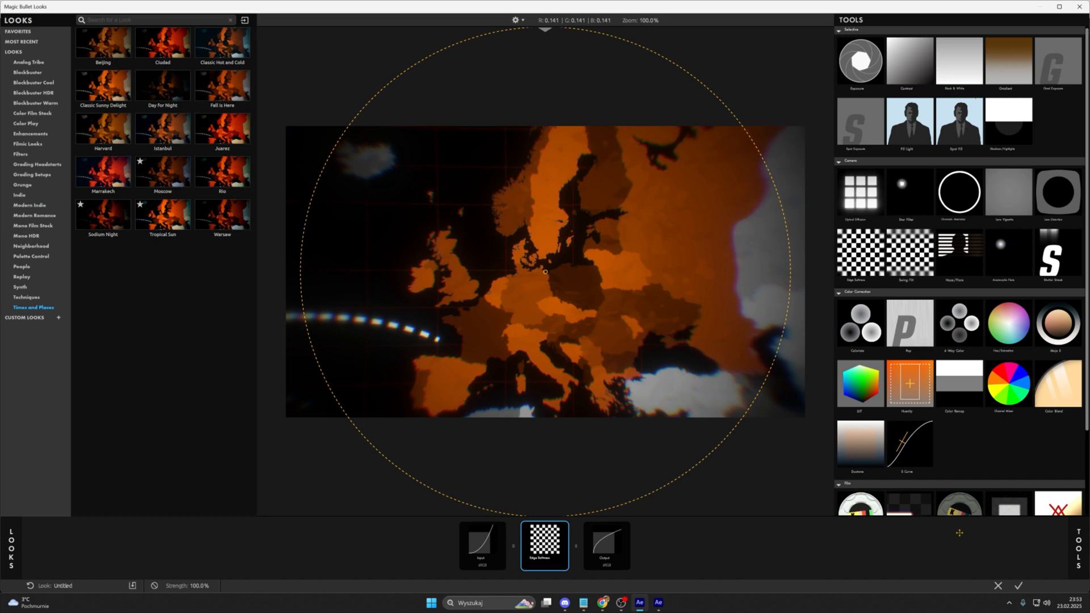
pyautogui.click(1019, 586)
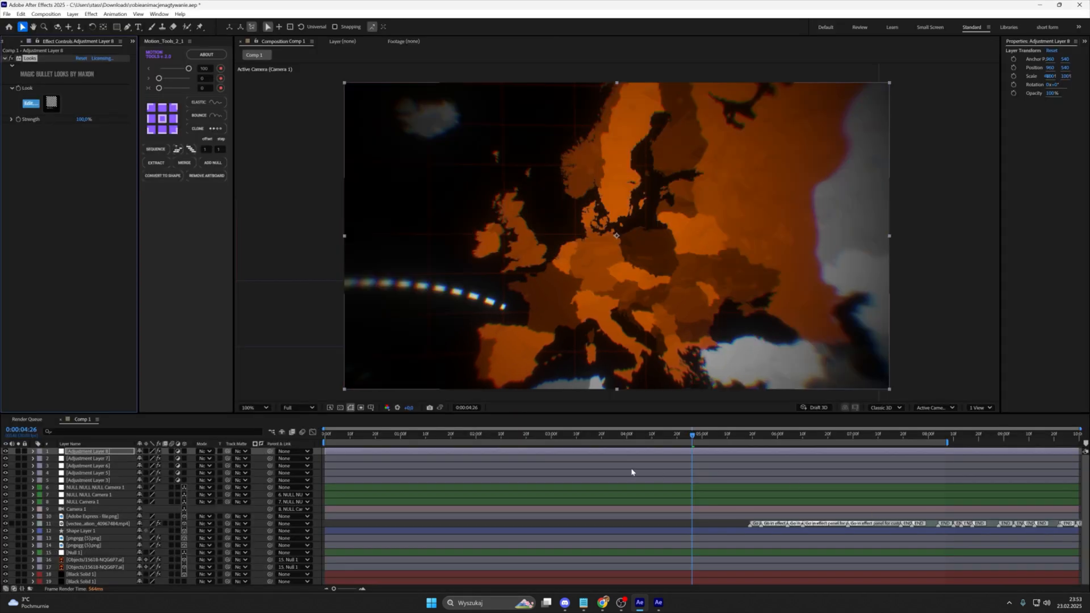